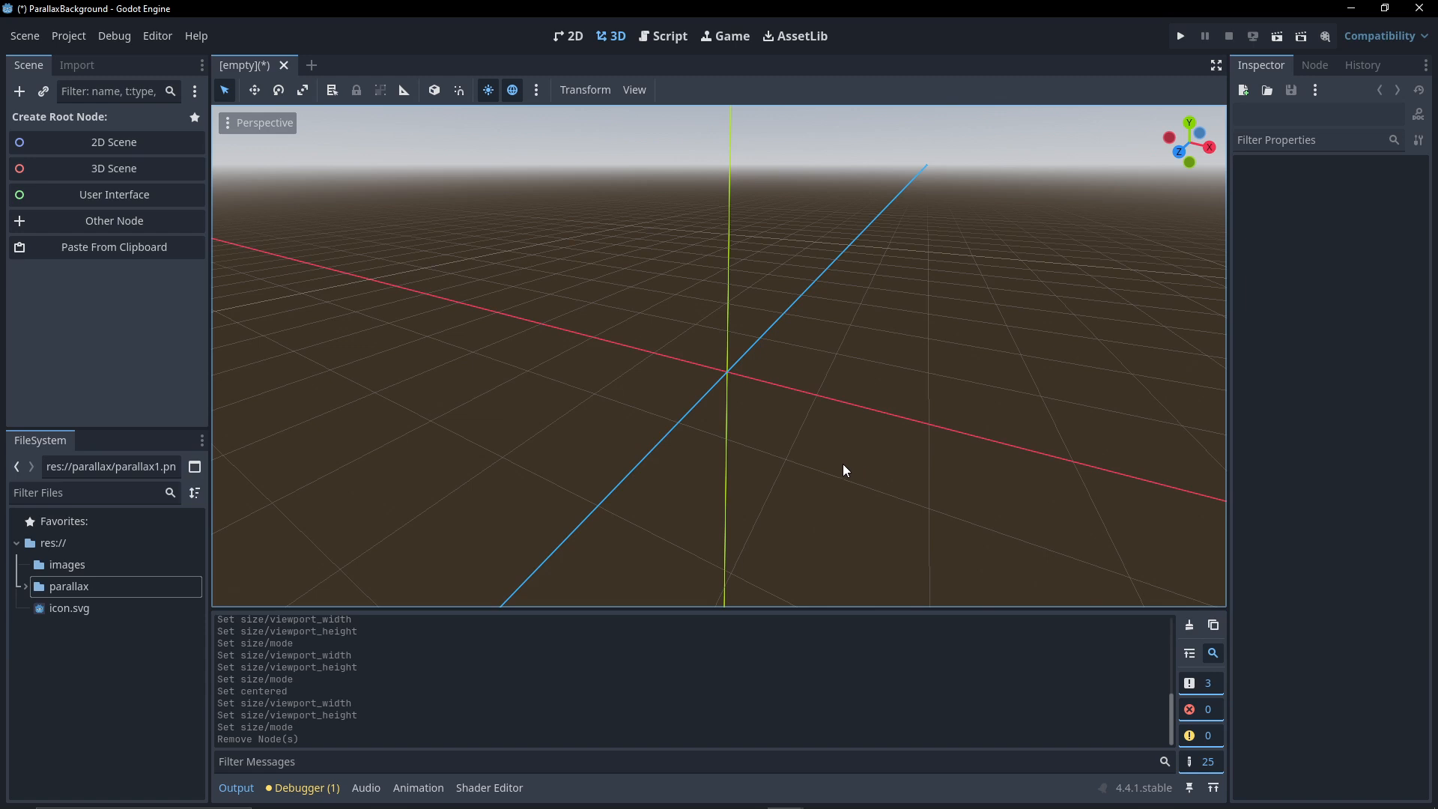
- Create a 2D scene root node and name it World
{"action": "left_click", "coordinate": [124, 141]}
{"action": "key", "text": "F2"}
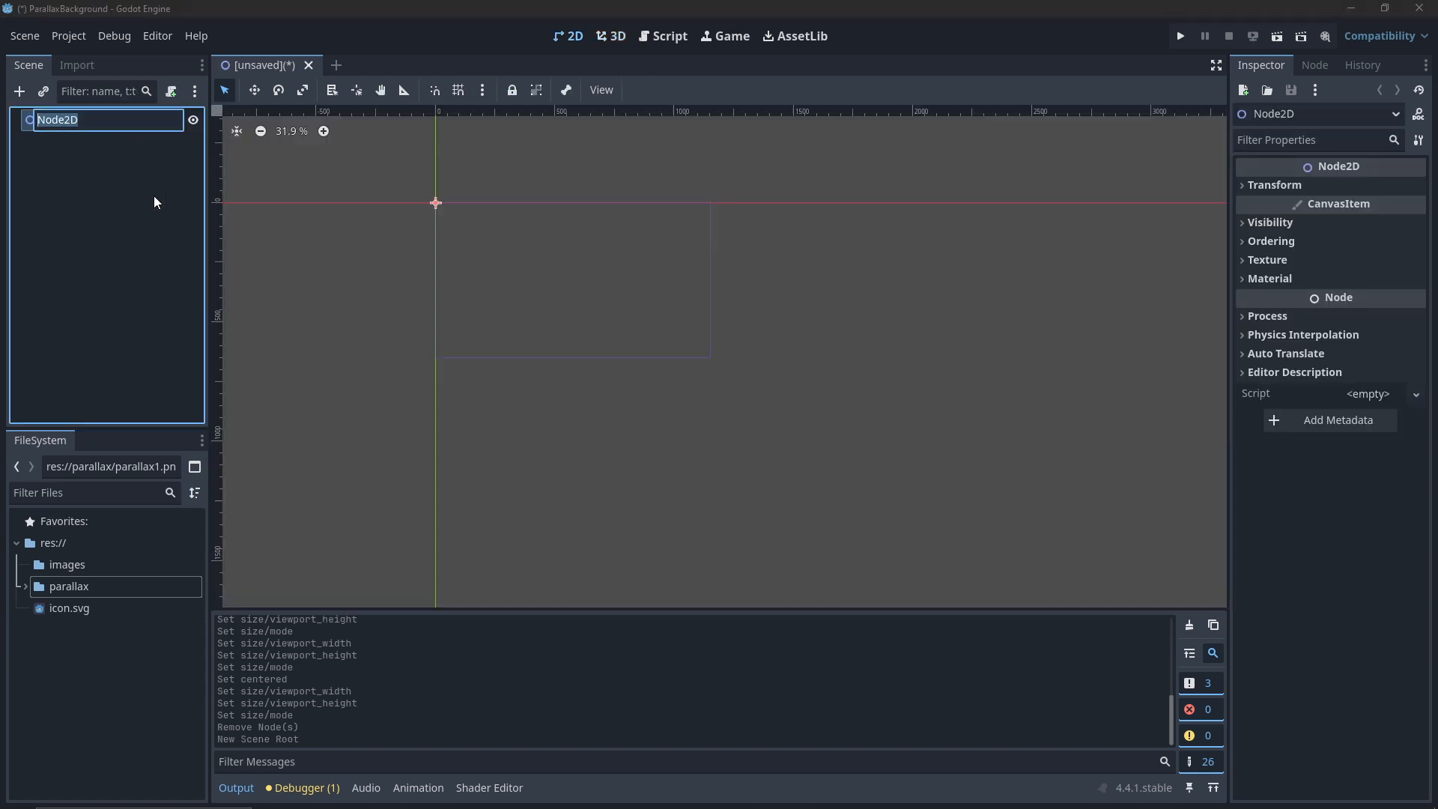
{"action": "type", "text": "World"}
{"action": "key", "text": "Return"}
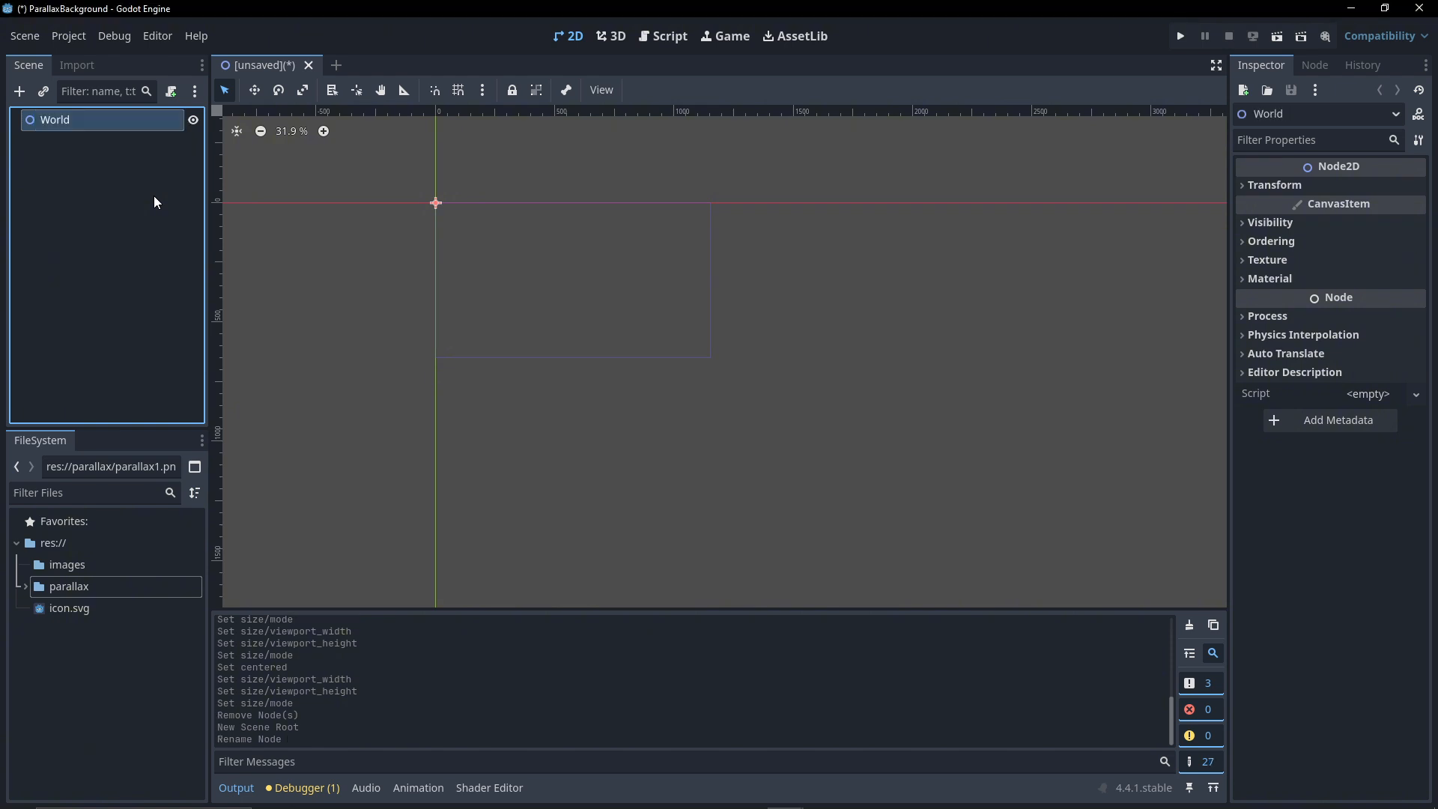
- Add a ParallaxBackground node as a child of the World node
{"action": "right_click", "coordinate": [120, 120]}
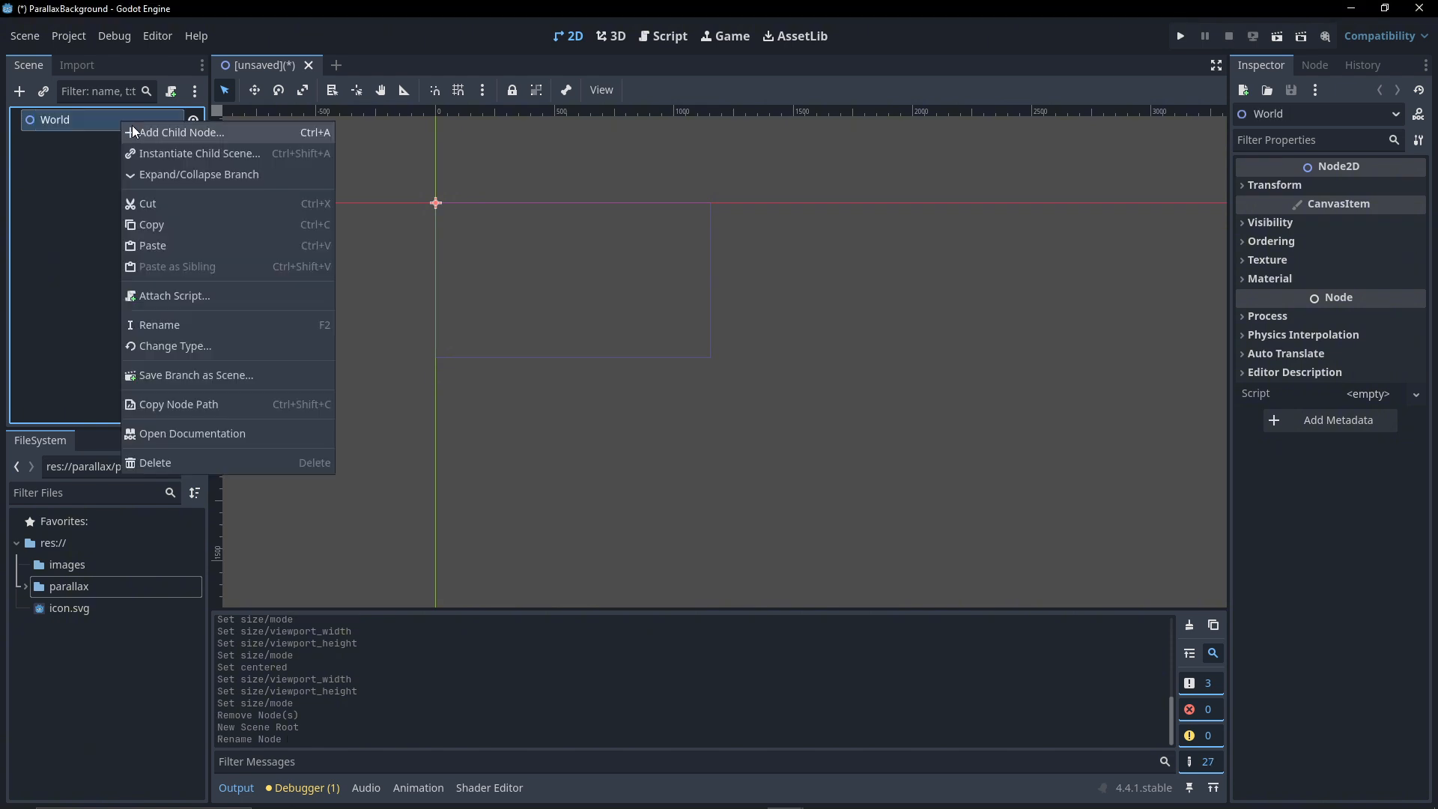
{"action": "left_click", "coordinate": [132, 124]}
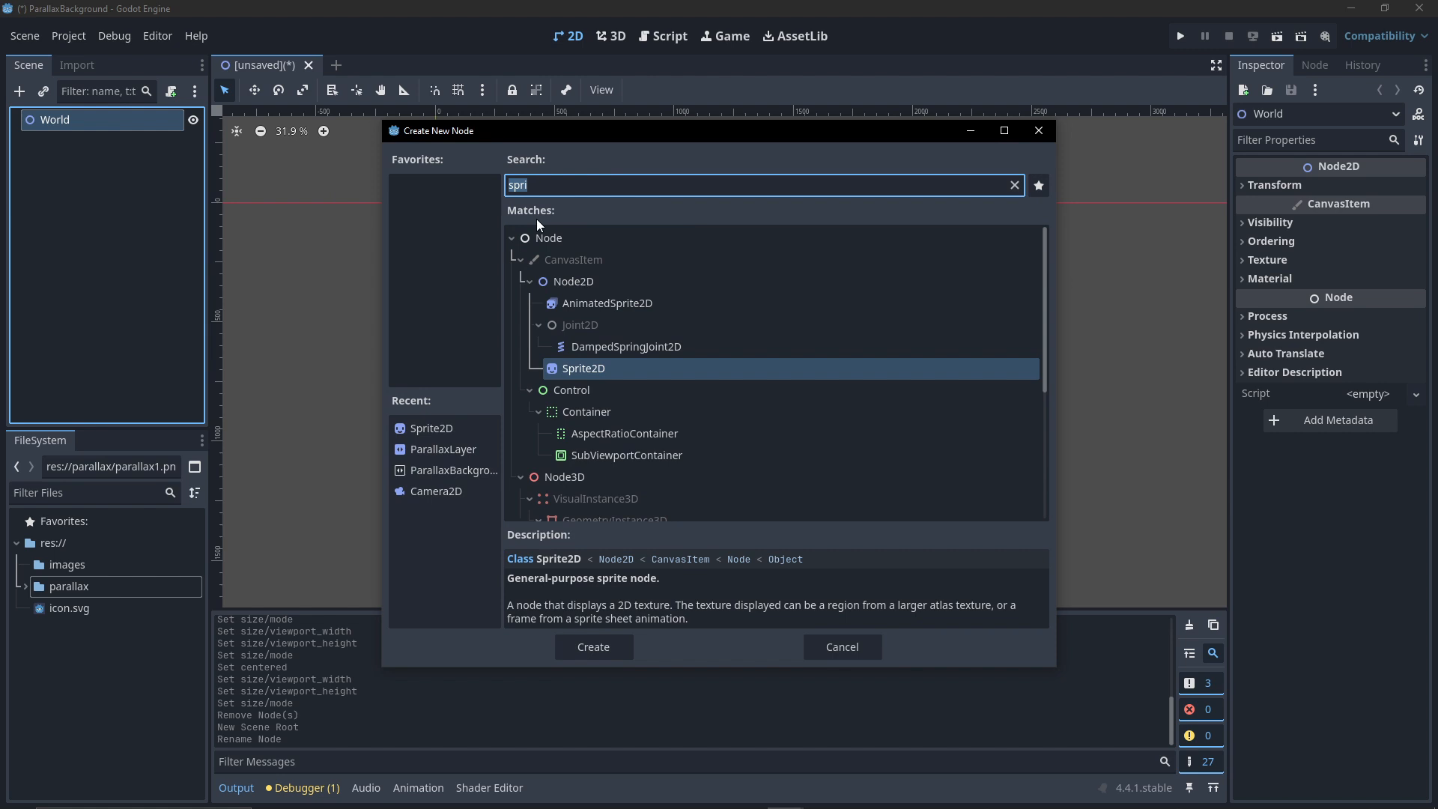
{"action": "type", "text": "parall"}
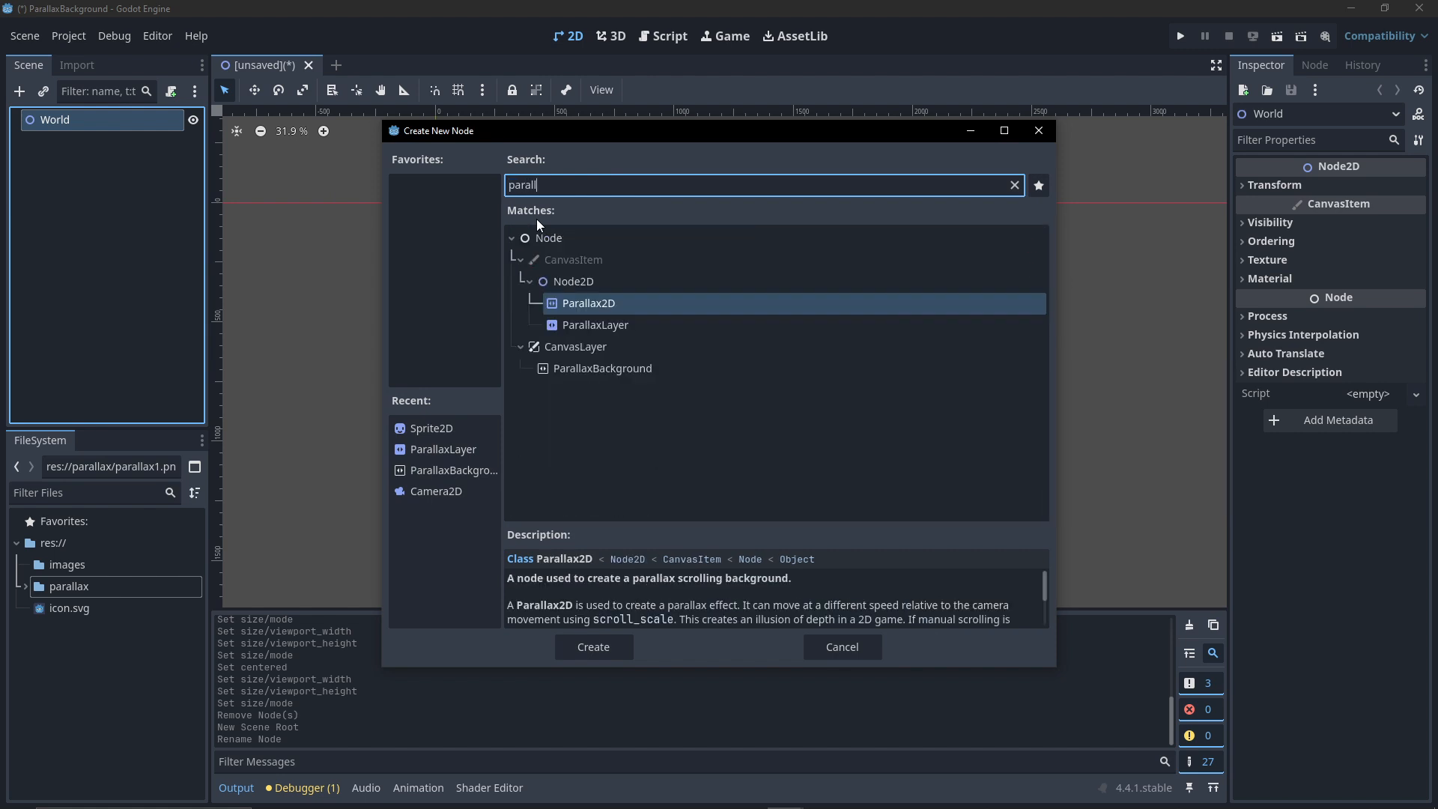
{"action": "double_click", "coordinate": [578, 368]}
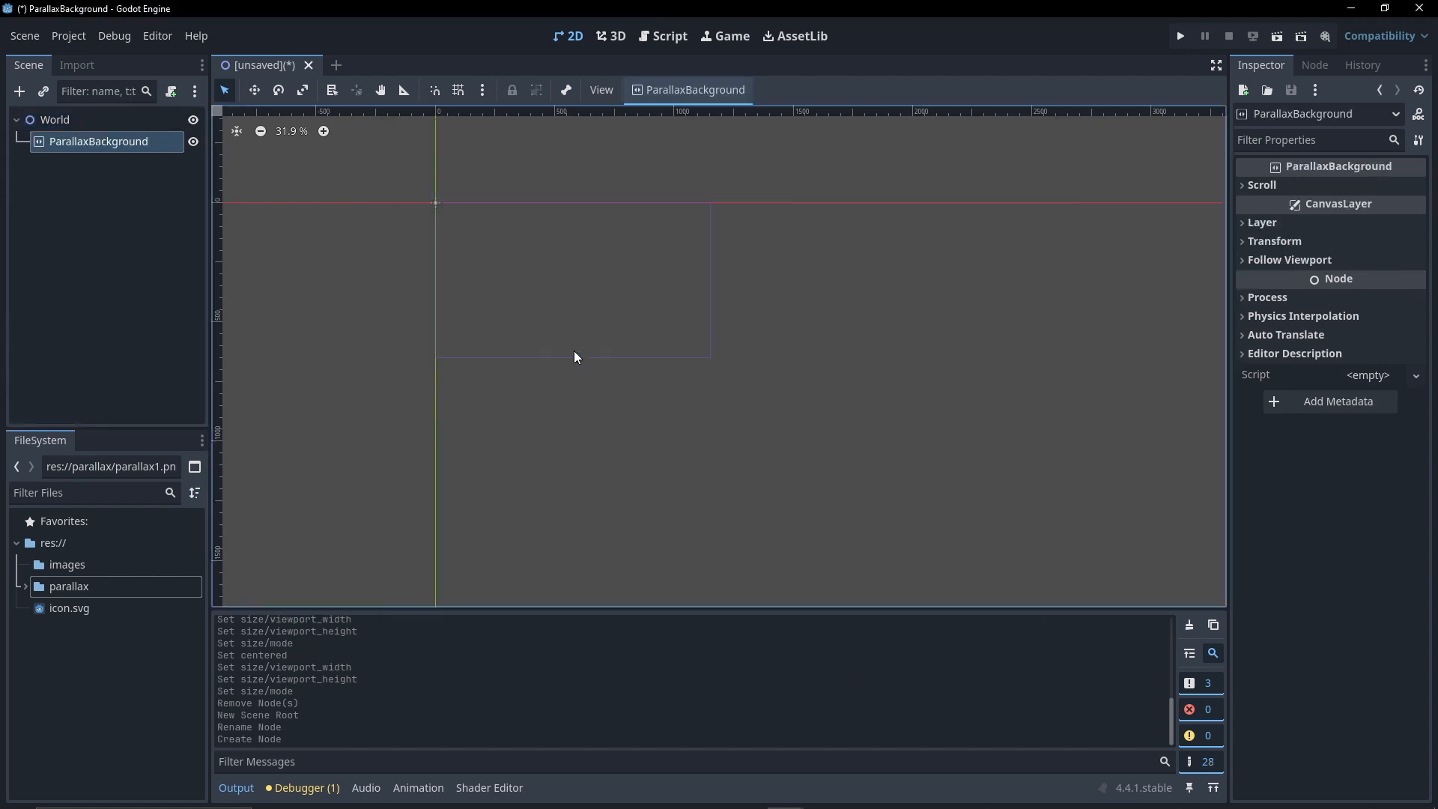
- Add a ParallaxLayer node as a child of the ParallaxBackground
{"action": "right_click", "coordinate": [74, 144]}
{"action": "left_click", "coordinate": [100, 155]}
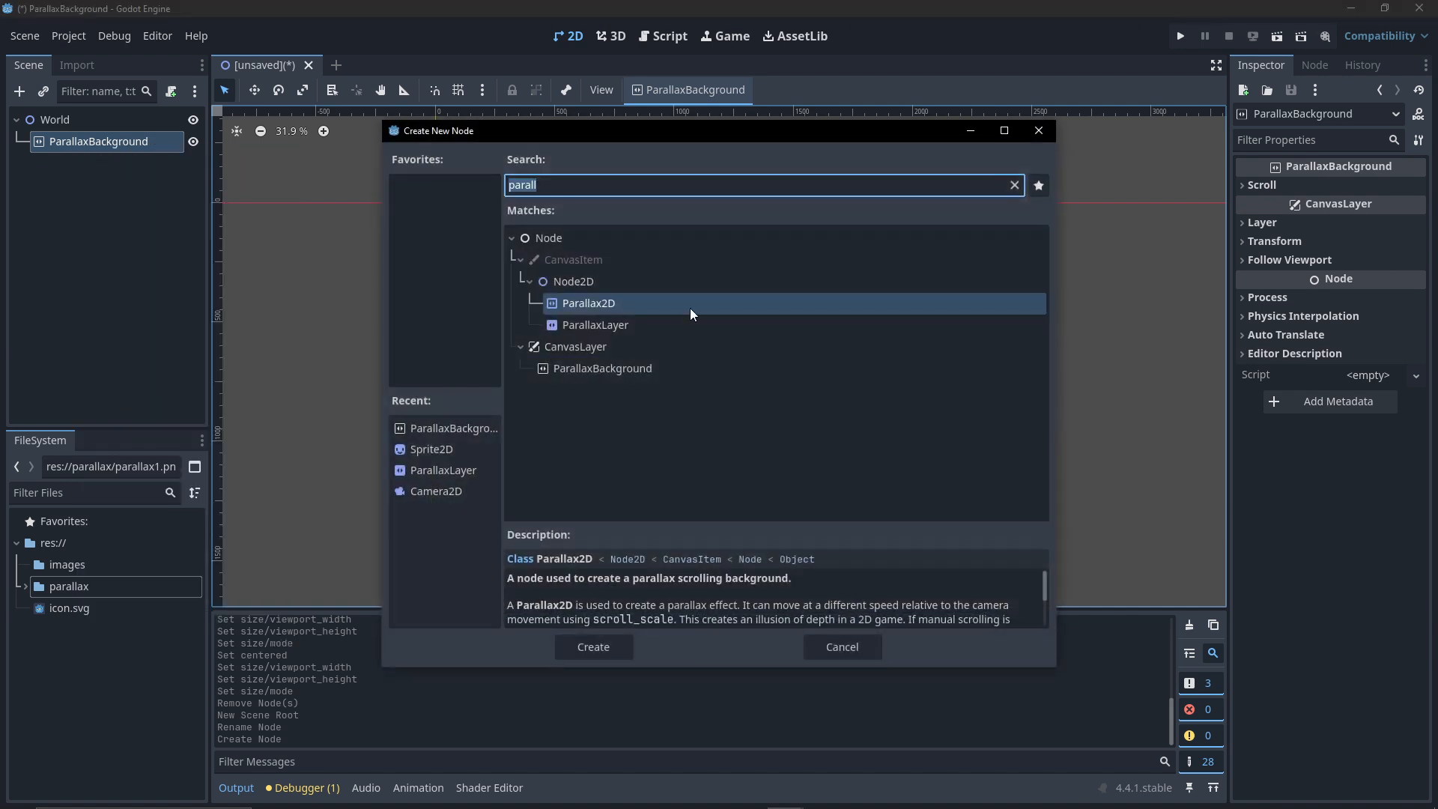
{"action": "double_click", "coordinate": [655, 322]}
- Add a Sprite2D node as a child of the ParallaxLayer
{"action": "right_click", "coordinate": [124, 164]}
{"action": "left_click", "coordinate": [151, 177]}
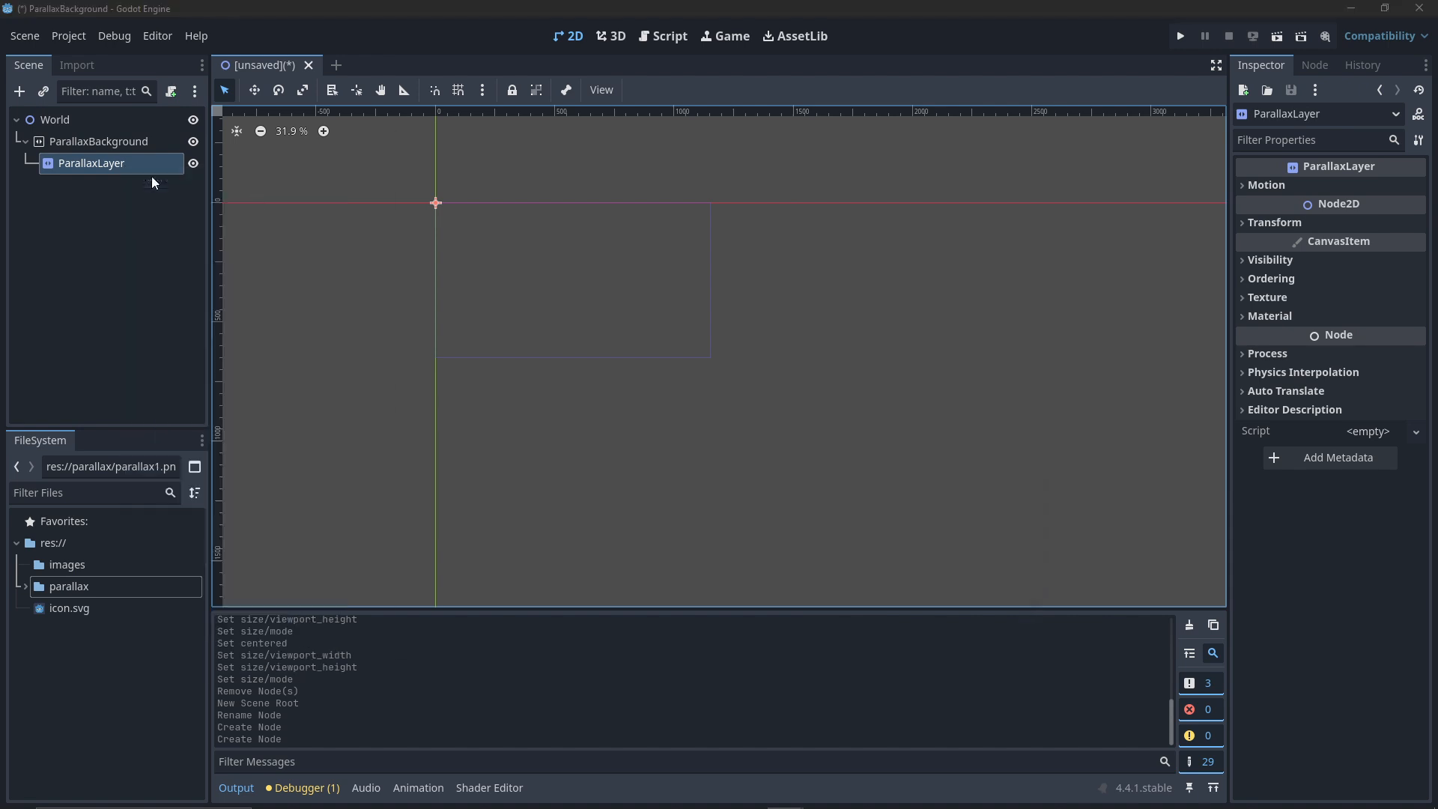
{"action": "type", "text": "sprit"}
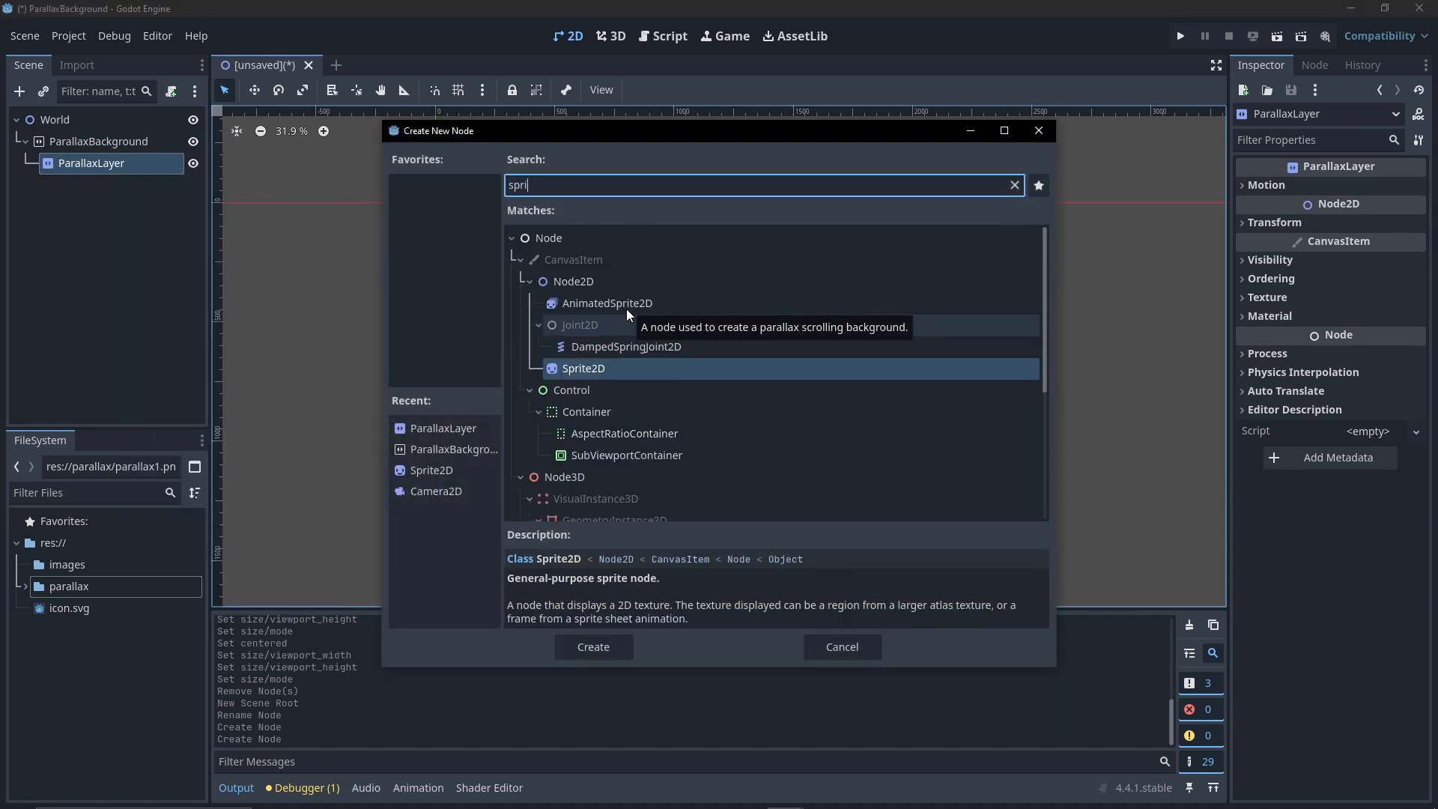
{"action": "key", "text": "Return"}
- Expand the ParallaxLayer's Motion properties and assign parallax1.png from the parallax folder as the Sprite2D's texture
{"action": "left_click", "coordinate": [105, 165]}
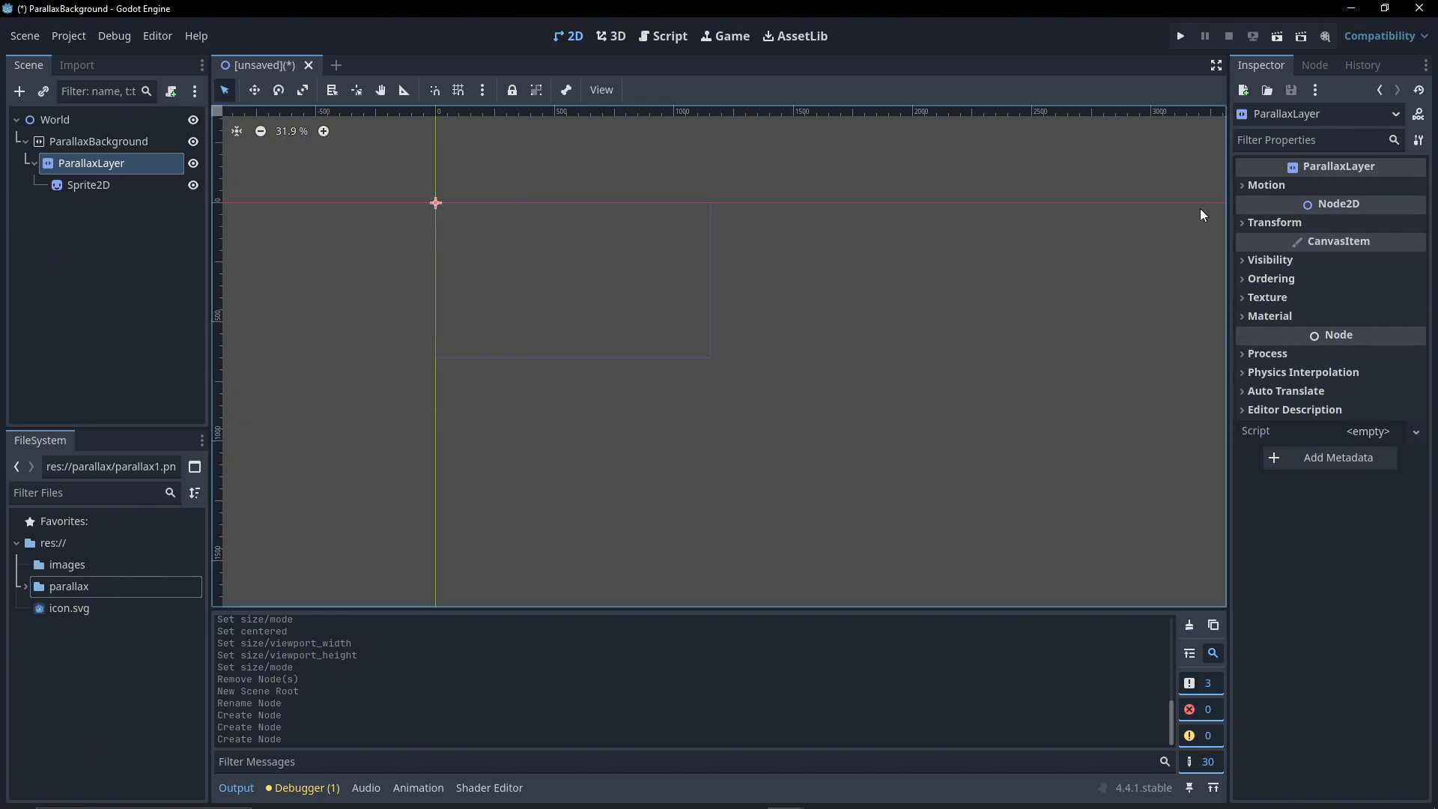
{"action": "left_click", "coordinate": [1249, 185]}
{"action": "left_click", "coordinate": [94, 184]}
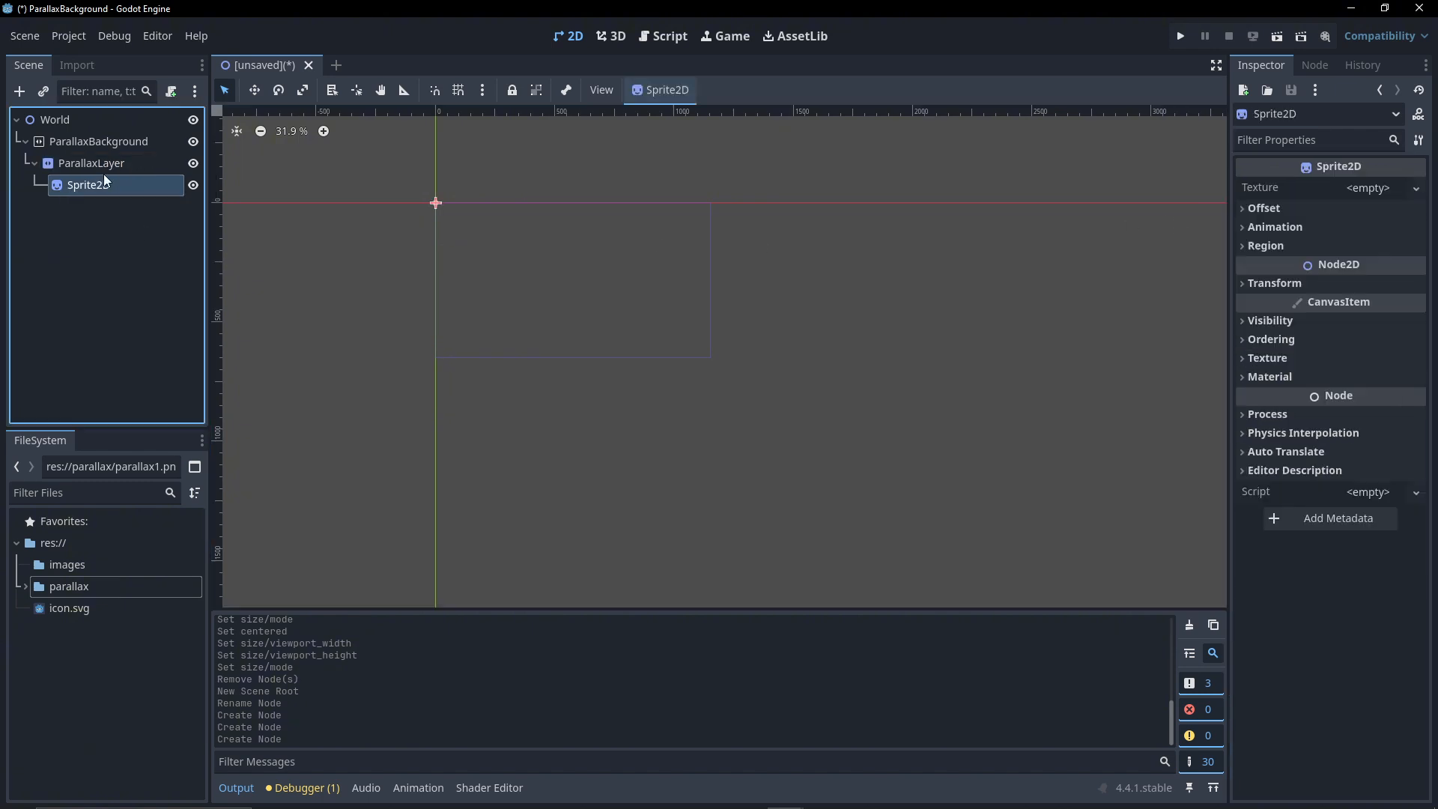
{"action": "left_click", "coordinate": [103, 170]}
{"action": "left_click", "coordinate": [95, 186]}
{"action": "left_click", "coordinate": [26, 585]}
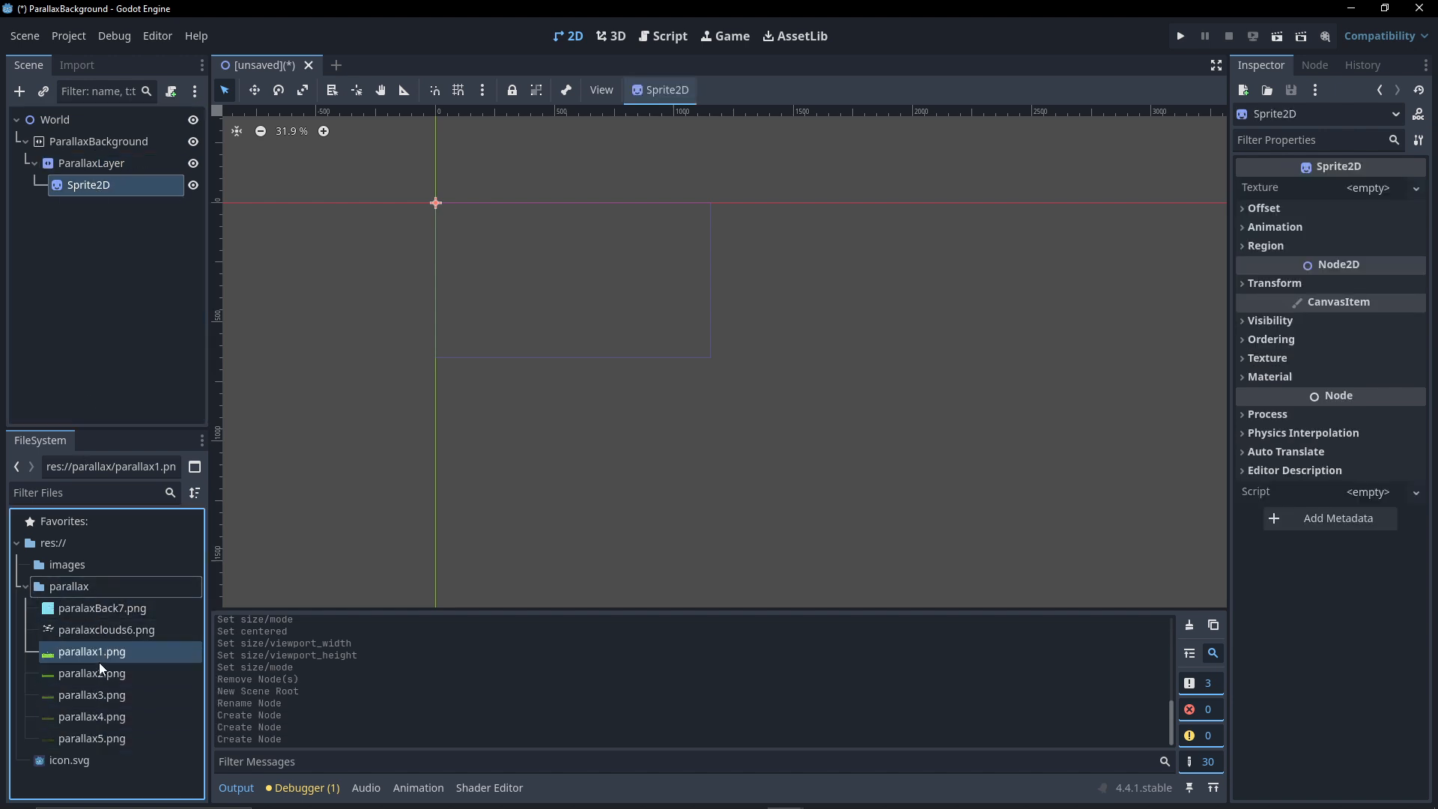
{"action": "mouse_move", "coordinate": [97, 658]}
{"action": "left_click_drag", "start_coordinate": [97, 657], "coordinate": [103, 188]}
- Examine how the grass sprite's size and position compare with the game's viewport frame
{"action": "scroll", "coordinate": [398, 390], "scroll_direction": "down", "scroll_amount": 1}
{"action": "scroll", "coordinate": [399, 396], "scroll_direction": "up", "scroll_amount": 4}
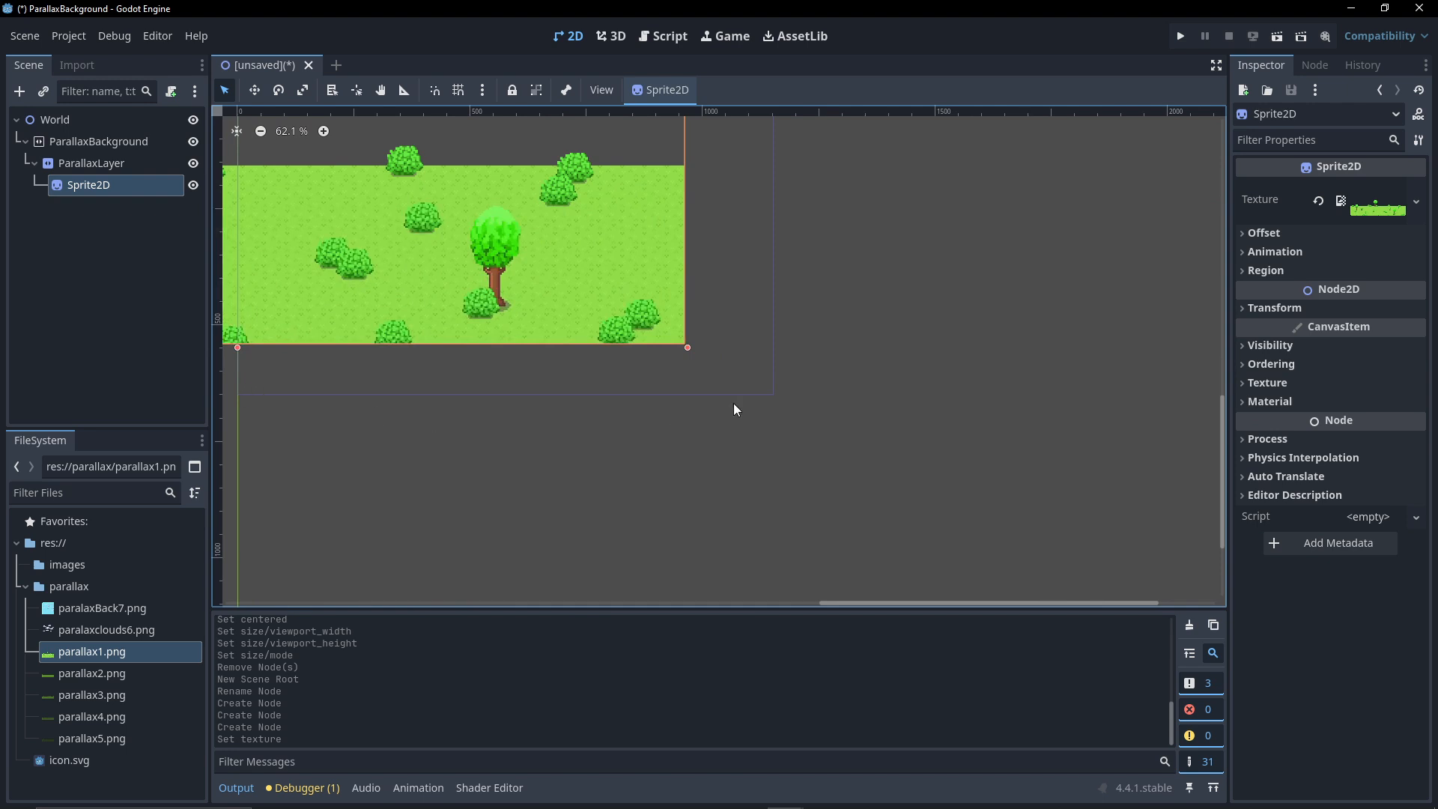
{"action": "middle_click_drag", "start_coordinate": [772, 244], "coordinate": [842, 318]}
{"action": "middle_click_drag", "start_coordinate": [404, 436], "coordinate": [630, 481]}
{"action": "scroll", "coordinate": [629, 481], "scroll_direction": "down", "scroll_amount": 2}
{"action": "mouse_move", "coordinate": [719, 511]}
{"action": "middle_mouse_down"}
{"action": "mouse_move", "coordinate": [764, 505]}
{"action": "mouse_move", "coordinate": [739, 502]}
{"action": "middle_mouse_up"}
{"action": "scroll", "coordinate": [766, 504], "scroll_direction": "down", "scroll_amount": 2}
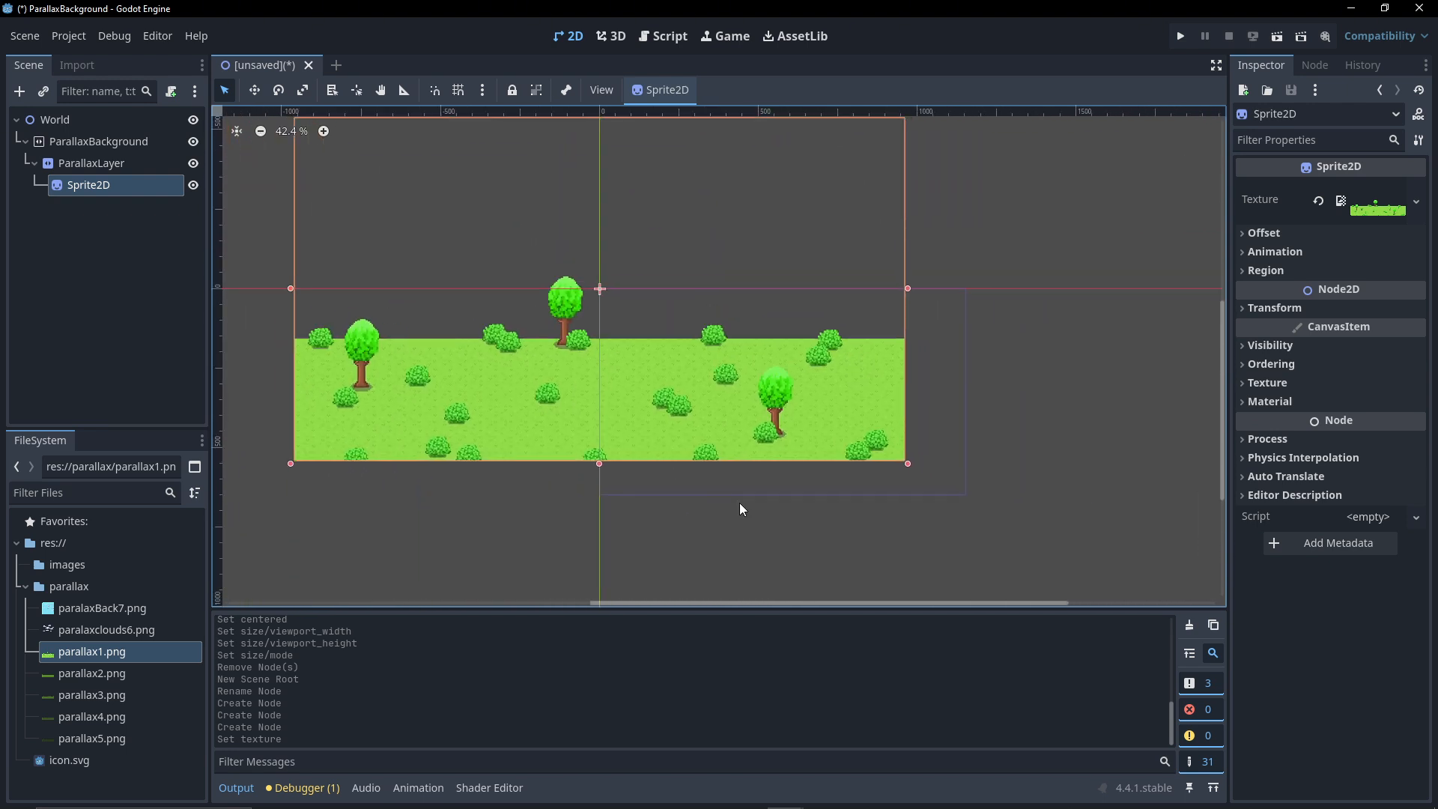
- Set the project's display window size to a viewport width of 1920 and a viewport height of 1080
{"action": "left_click", "coordinate": [83, 36]}
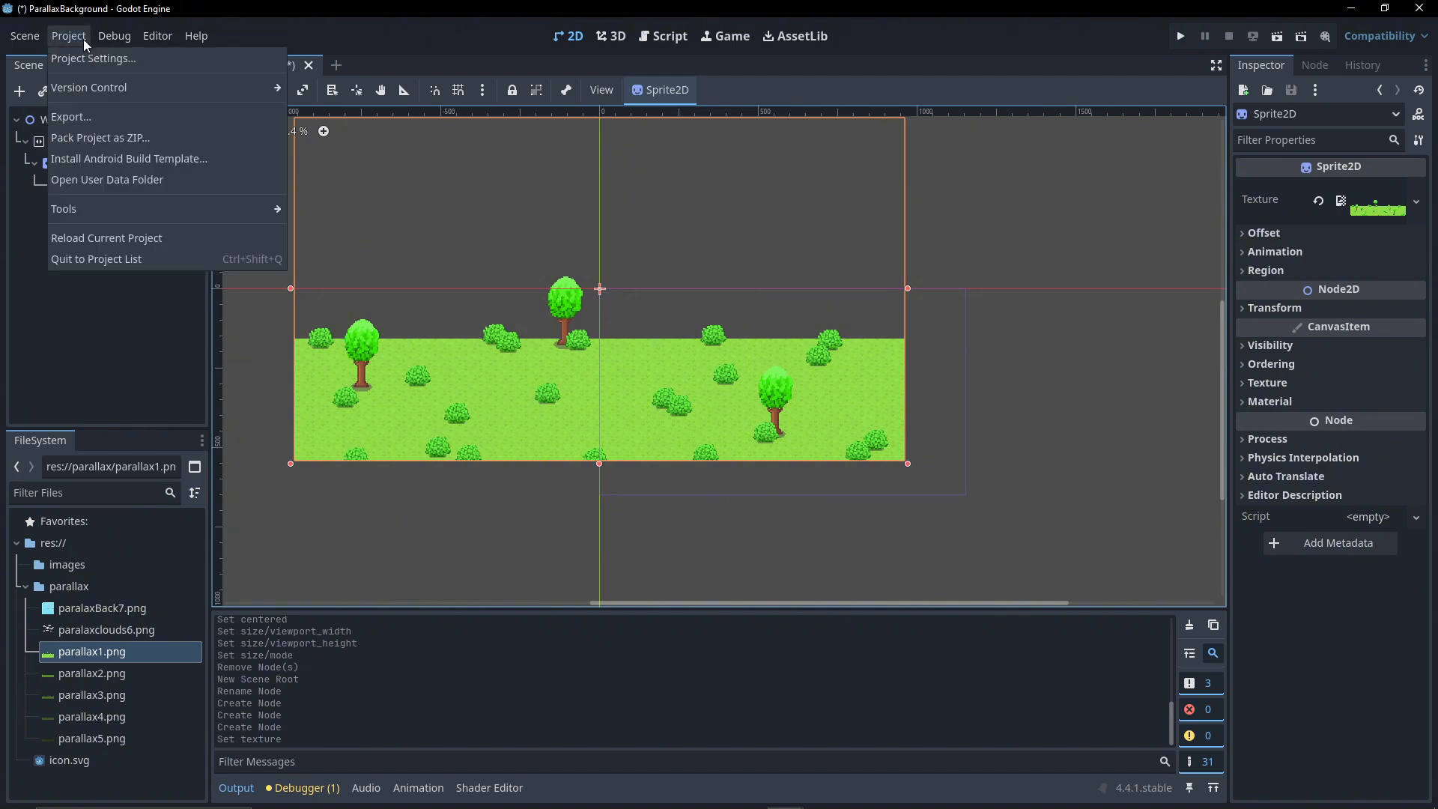
{"action": "left_click", "coordinate": [91, 57]}
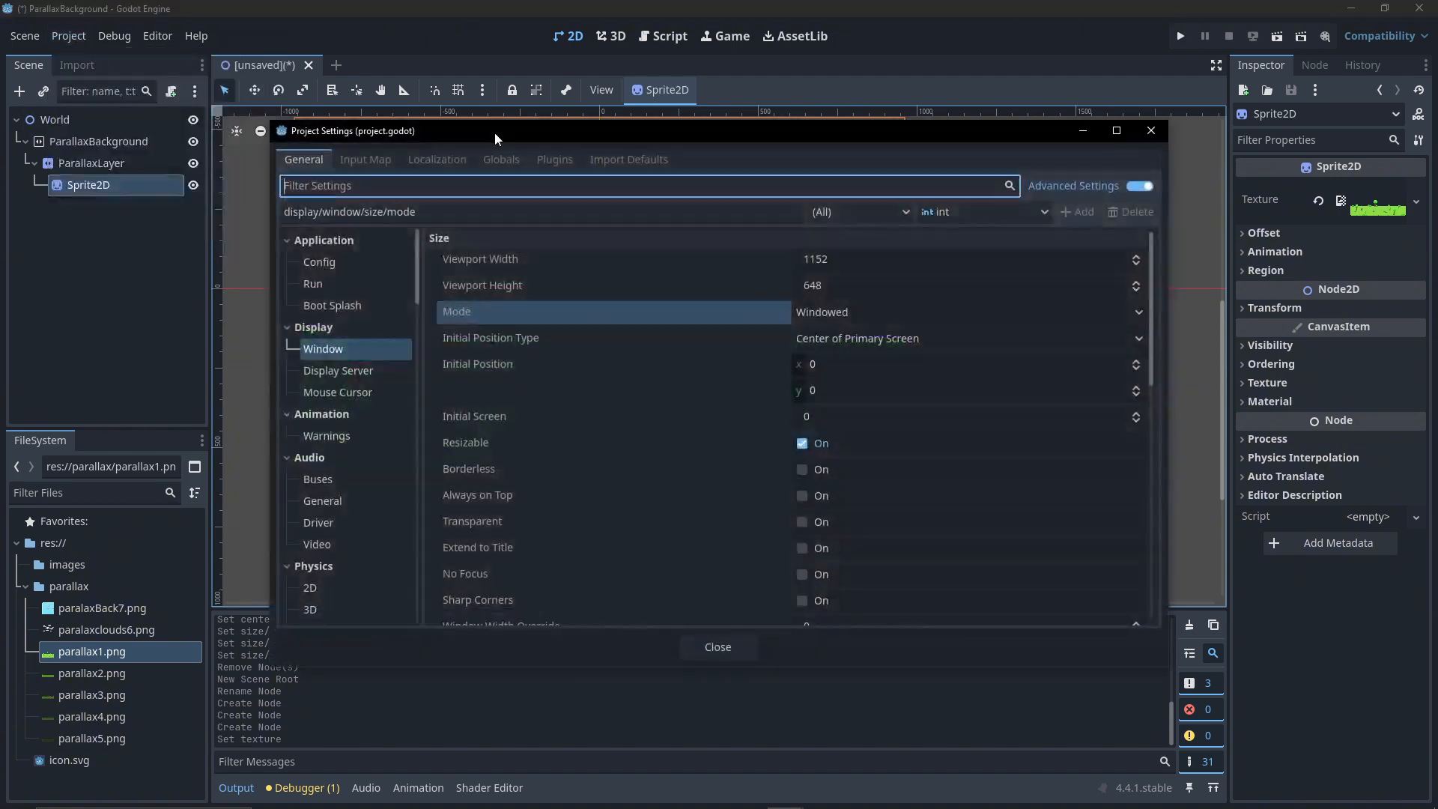
{"action": "left_click", "coordinate": [852, 260]}
{"action": "type", "text": "19"}
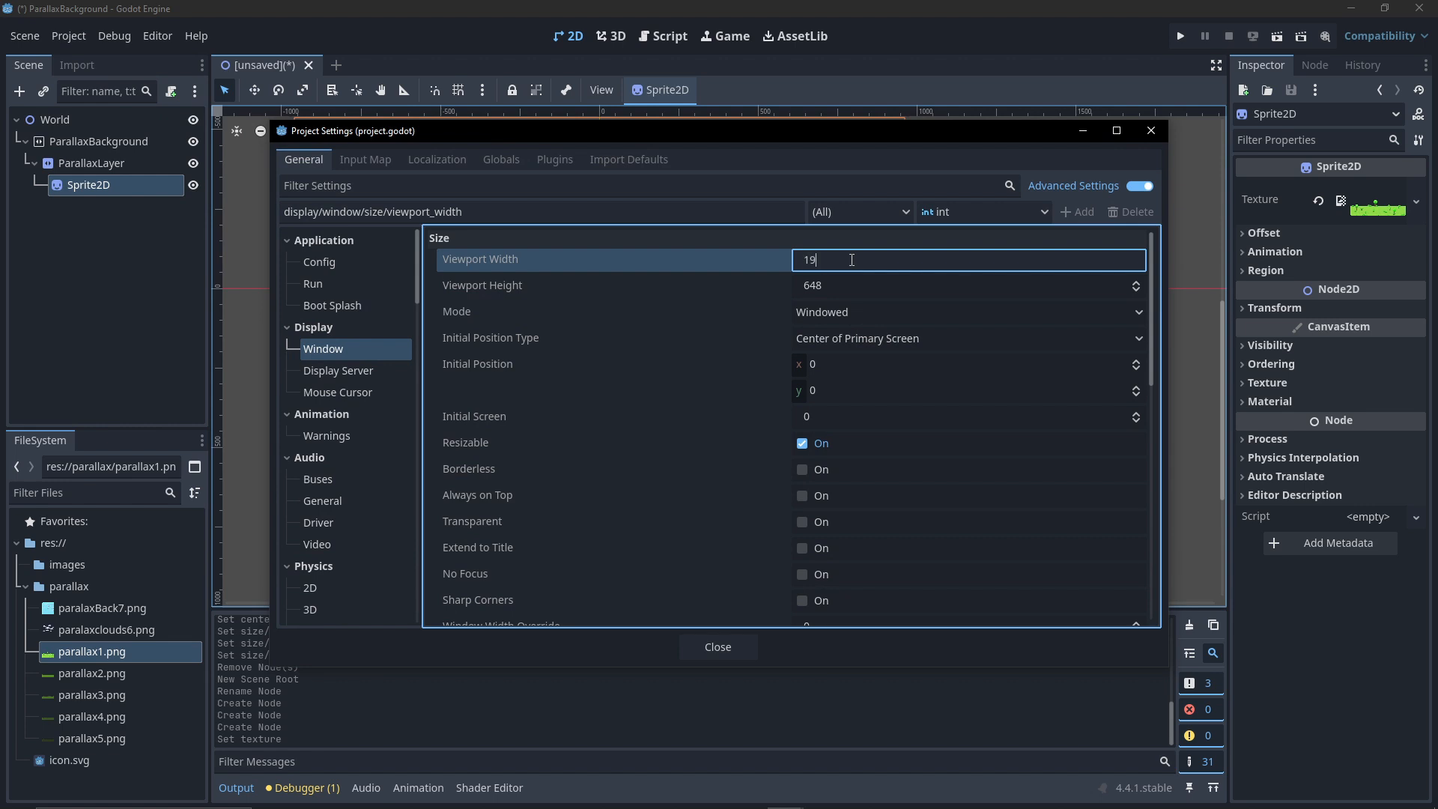
{"action": "type", "text": "20"}
{"action": "key", "text": "Return"}
{"action": "left_click", "coordinate": [880, 283]}
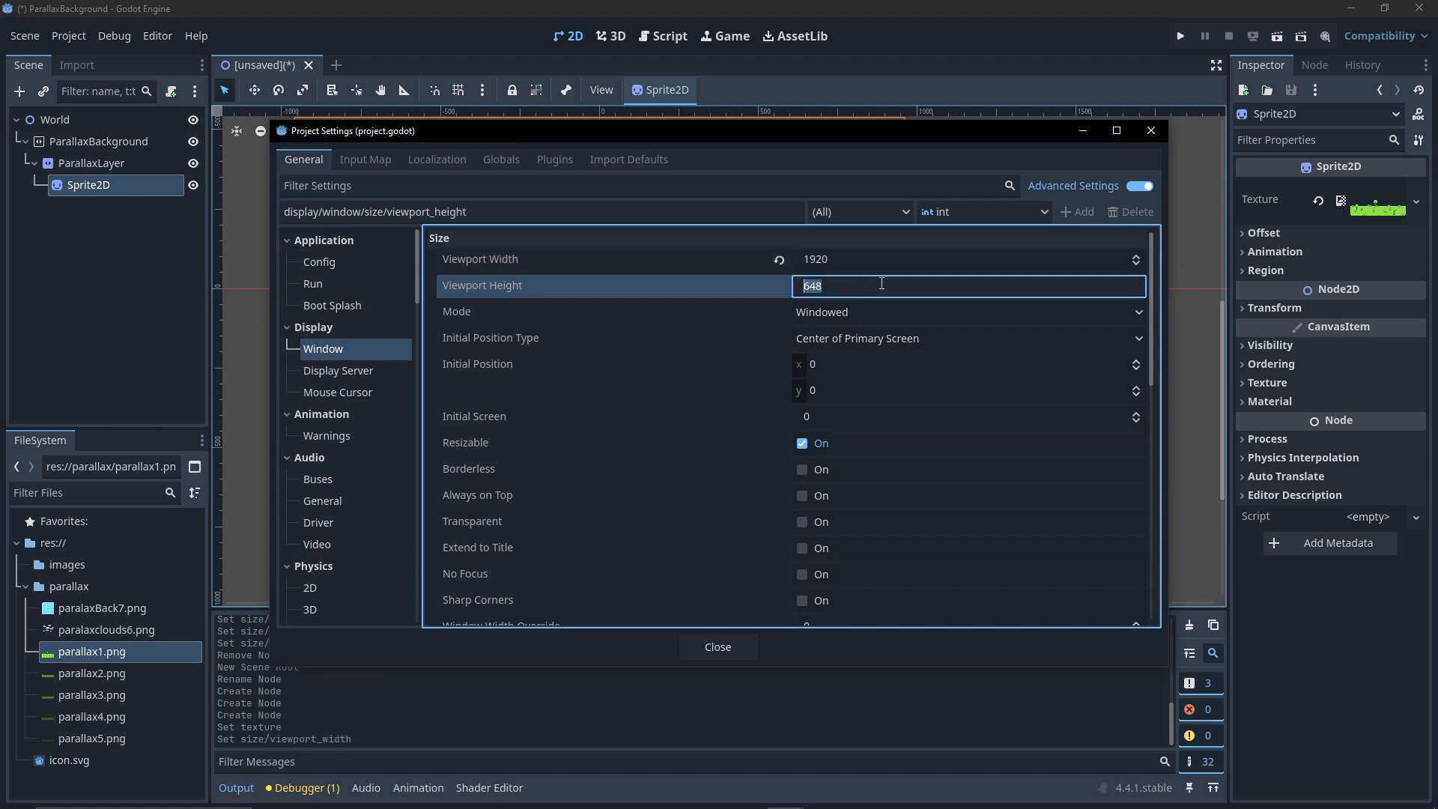
{"action": "type", "text": "1080"}
{"action": "key", "text": "Return"}
- Set the window mode to Fullscreen and close the project settings
{"action": "left_click", "coordinate": [820, 310]}
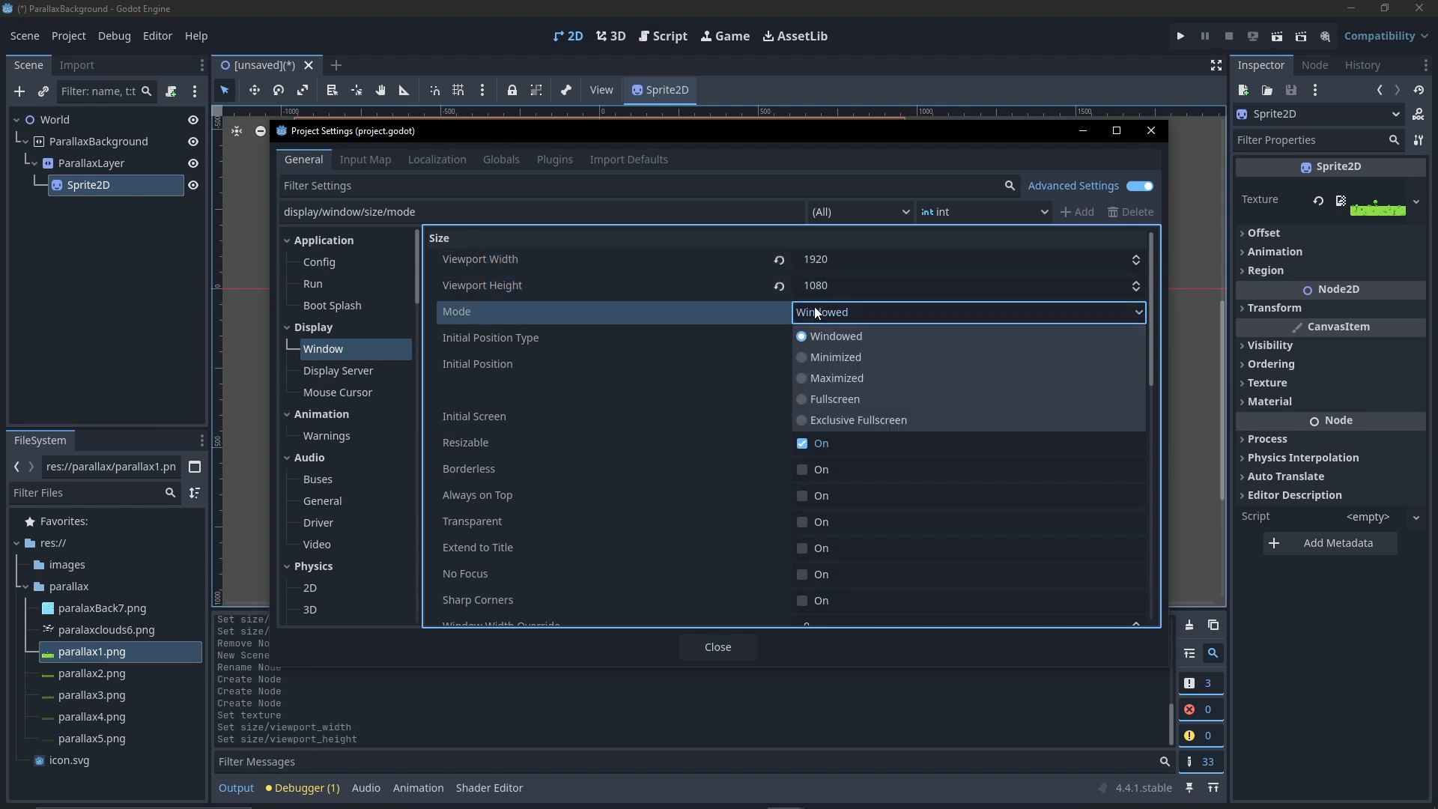
{"action": "left_click", "coordinate": [839, 395]}
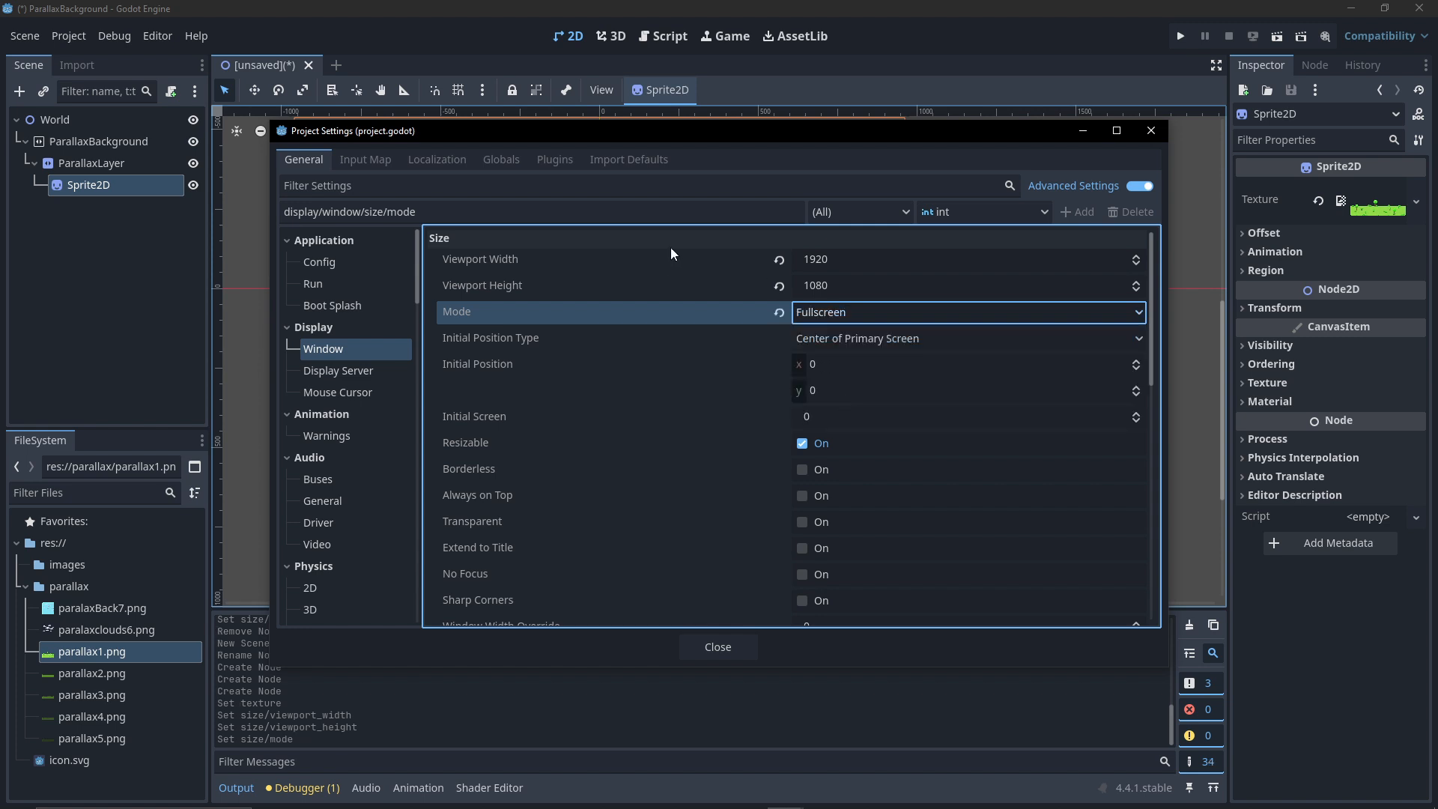
{"action": "left_click", "coordinate": [1151, 134]}
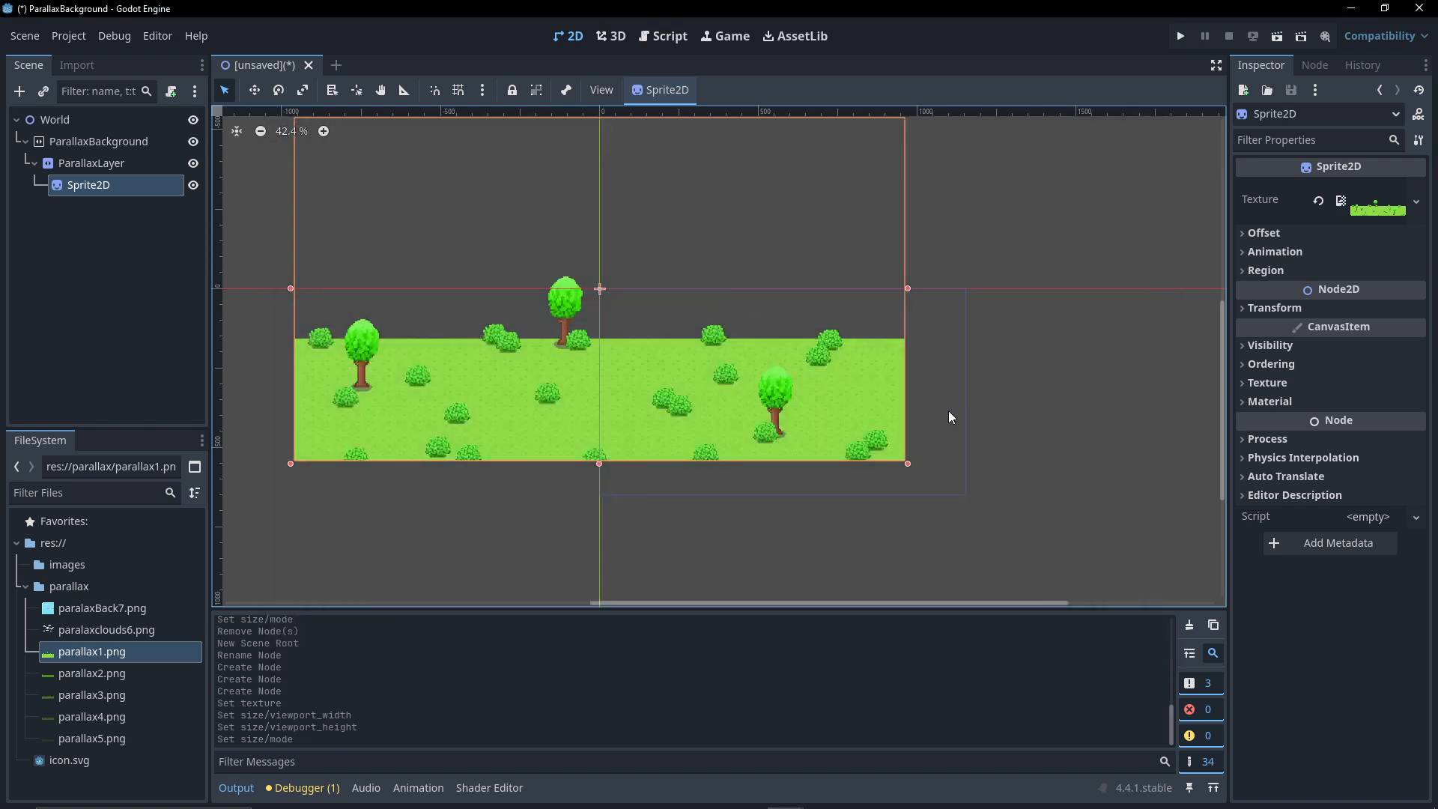
- Inspect the resized viewport frame around the sprite, comparing its origin and edges with the image
{"action": "middle_click_drag", "start_coordinate": [998, 411], "coordinate": [909, 359]}
{"action": "scroll", "coordinate": [922, 370], "scroll_direction": "up", "scroll_amount": 1}
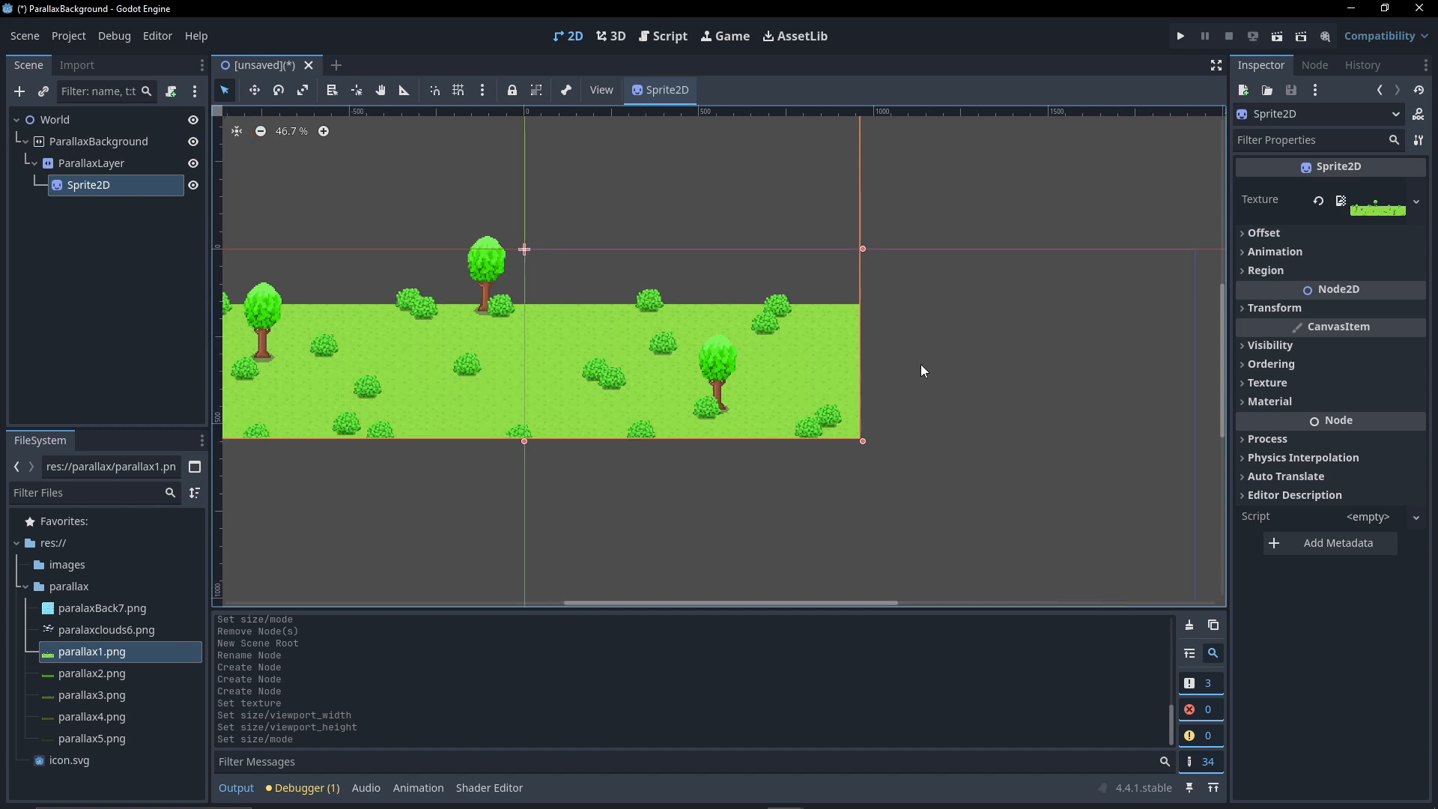
{"action": "scroll", "coordinate": [921, 368], "scroll_direction": "down", "scroll_amount": 4}
{"action": "scroll", "coordinate": [800, 381], "scroll_direction": "up", "scroll_amount": 2}
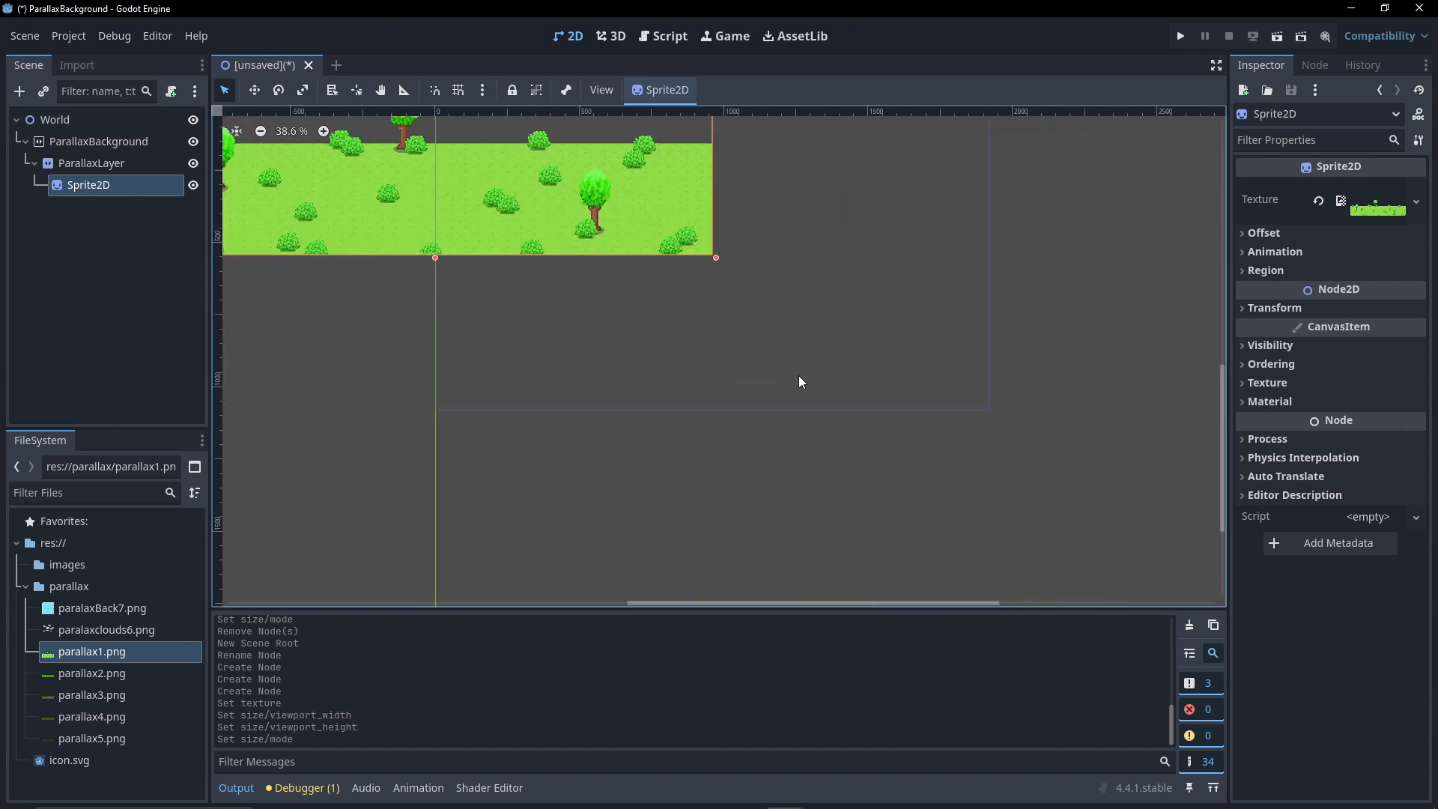
{"action": "scroll", "coordinate": [799, 377], "scroll_direction": "up", "scroll_amount": 12}
{"action": "scroll", "coordinate": [756, 367], "scroll_direction": "down", "scroll_amount": 10}
{"action": "middle_click_drag", "start_coordinate": [887, 264], "coordinate": [910, 407]}
{"action": "scroll", "coordinate": [901, 390], "scroll_direction": "down", "scroll_amount": 3}
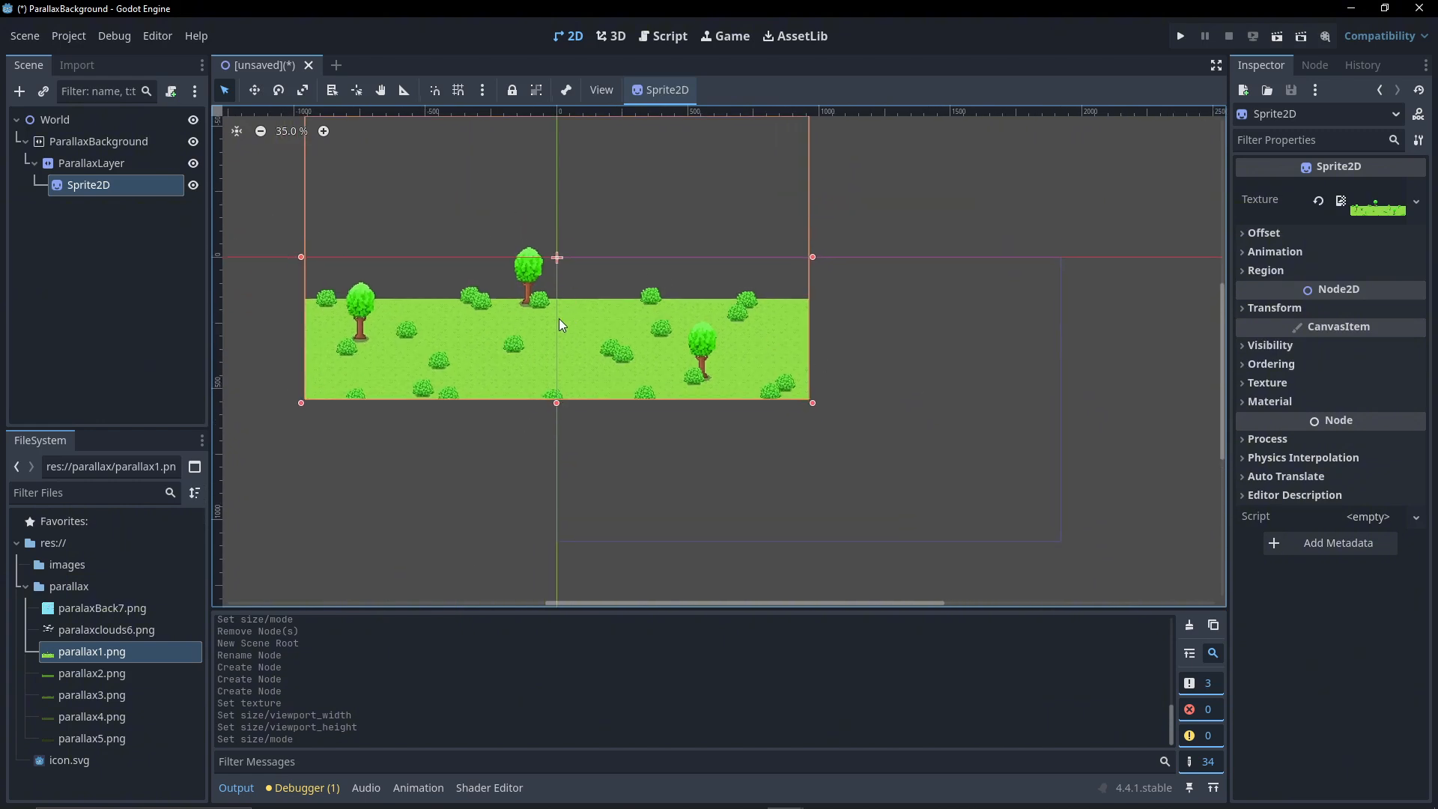
- Turn off the Sprite2D's Centered offset option so that the image starts at the scene origin, and deselect the sprite
{"action": "left_click", "coordinate": [1265, 233]}
{"action": "left_click", "coordinate": [1346, 255]}
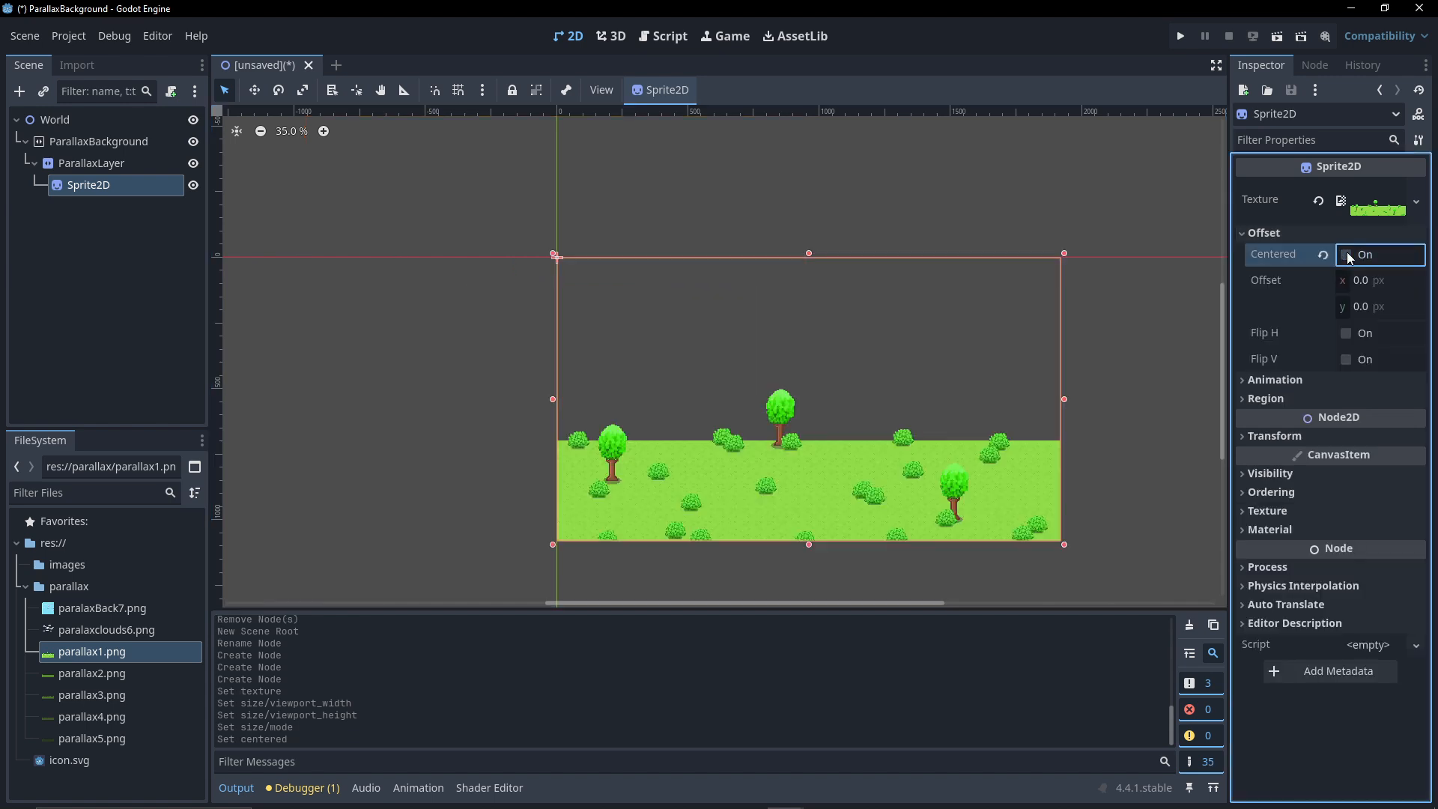
{"action": "middle_click_drag", "start_coordinate": [460, 378], "coordinate": [404, 315]}
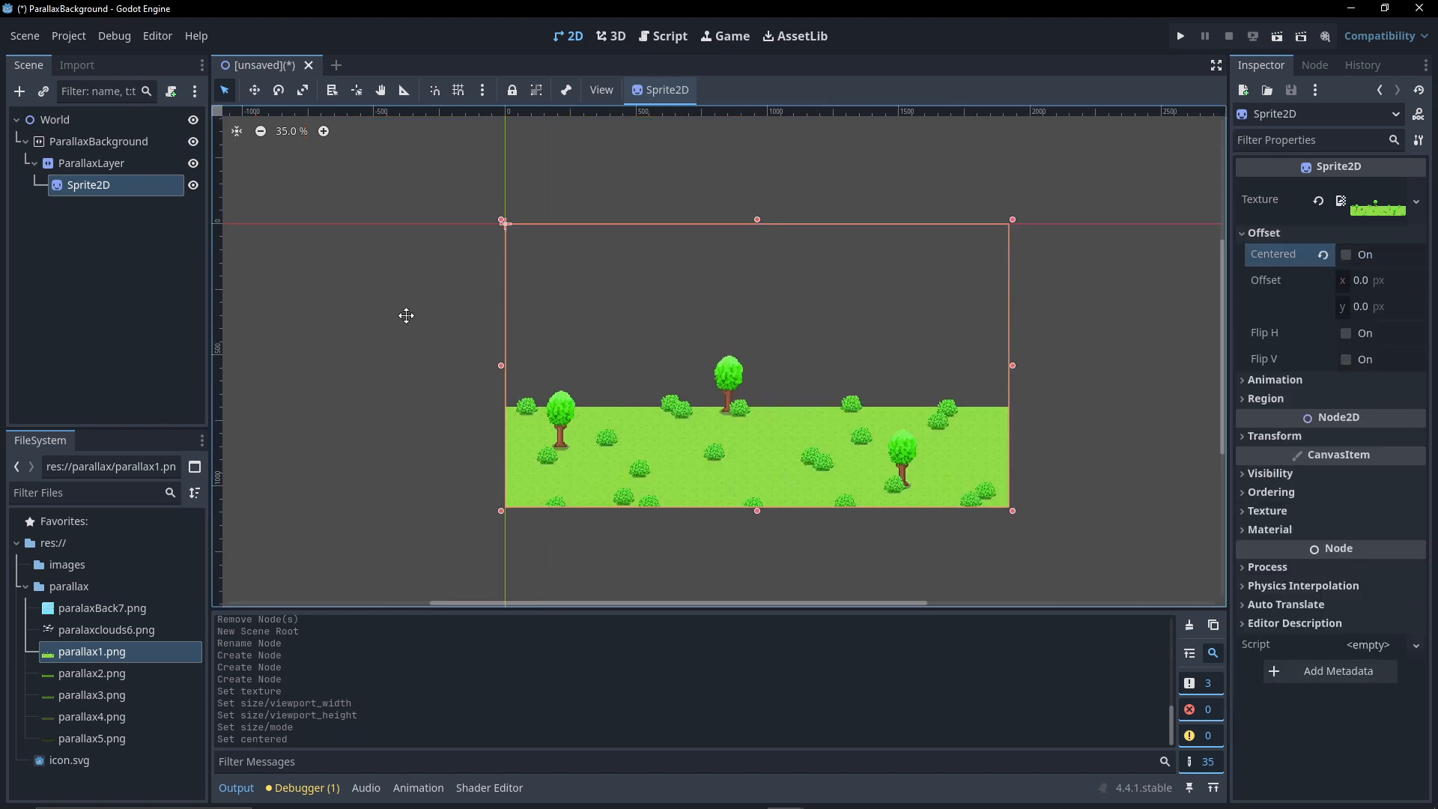
{"action": "left_click", "coordinate": [520, 367]}
{"action": "scroll", "coordinate": [824, 375], "scroll_direction": "right", "scroll_amount": 2}
{"action": "scroll", "coordinate": [937, 370], "scroll_direction": "up", "scroll_amount": 1}
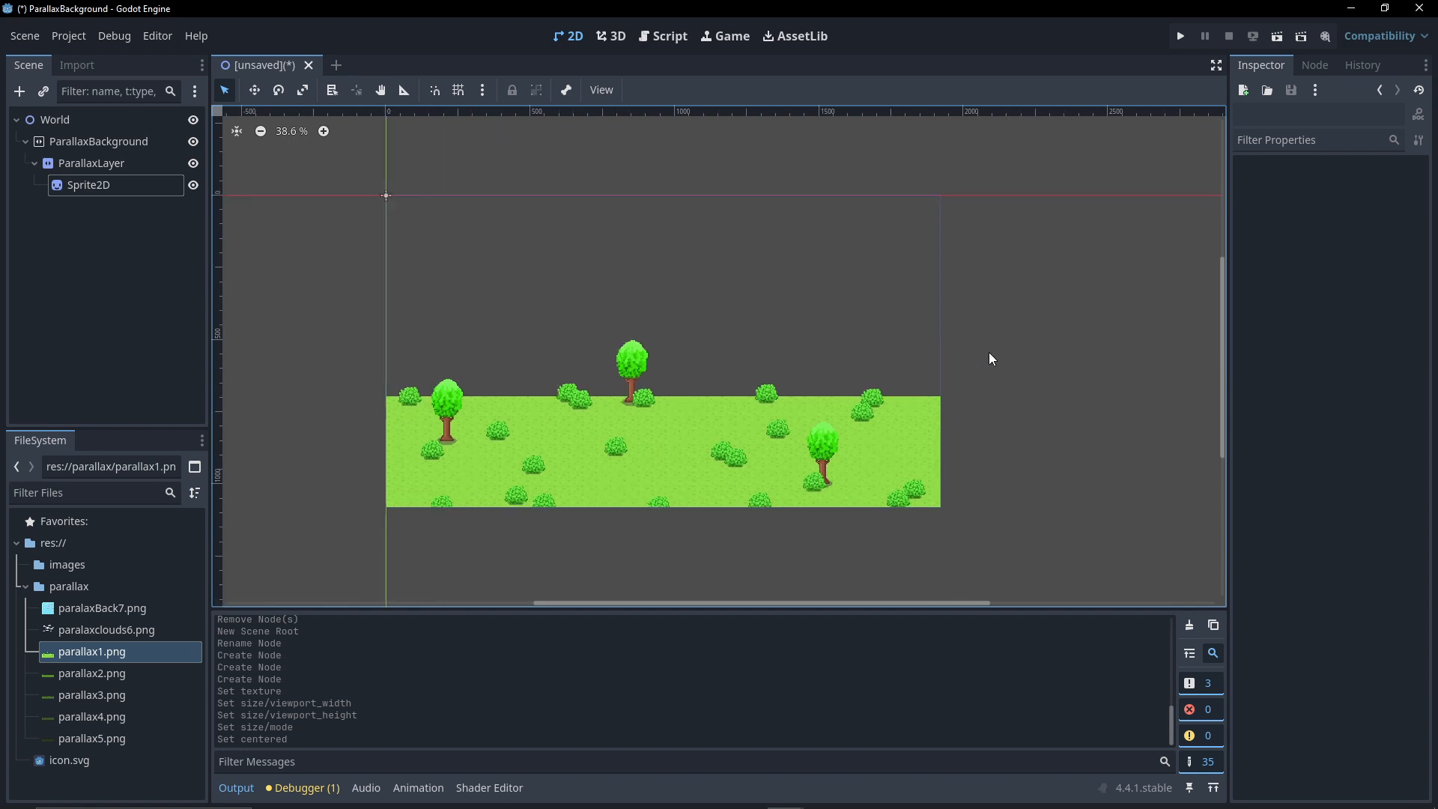
{"action": "scroll", "coordinate": [1049, 354], "scroll_direction": "left", "scroll_amount": 1}
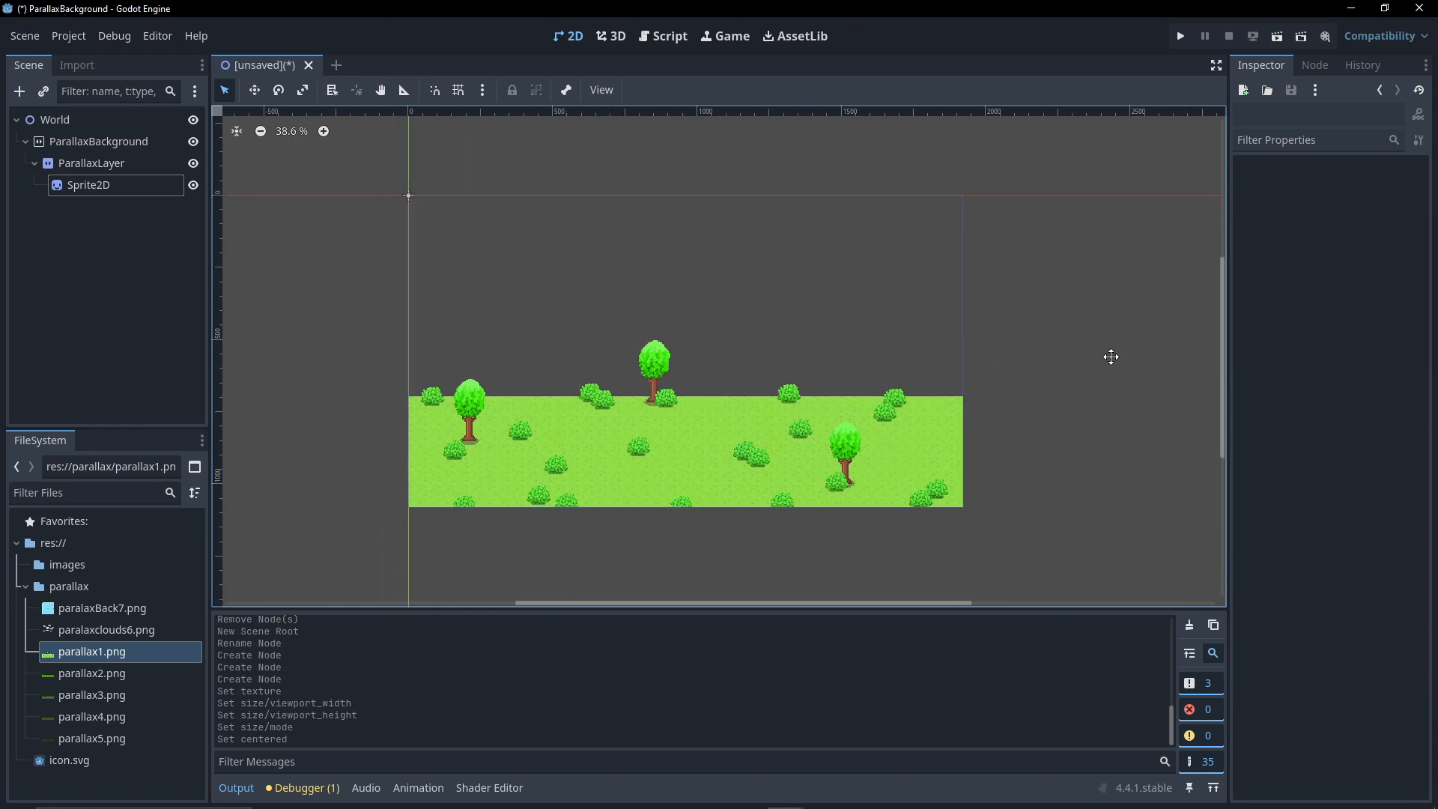
- Set the ParallaxLayer's horizontal motion mirroring to 1920
{"action": "left_click", "coordinate": [124, 165]}
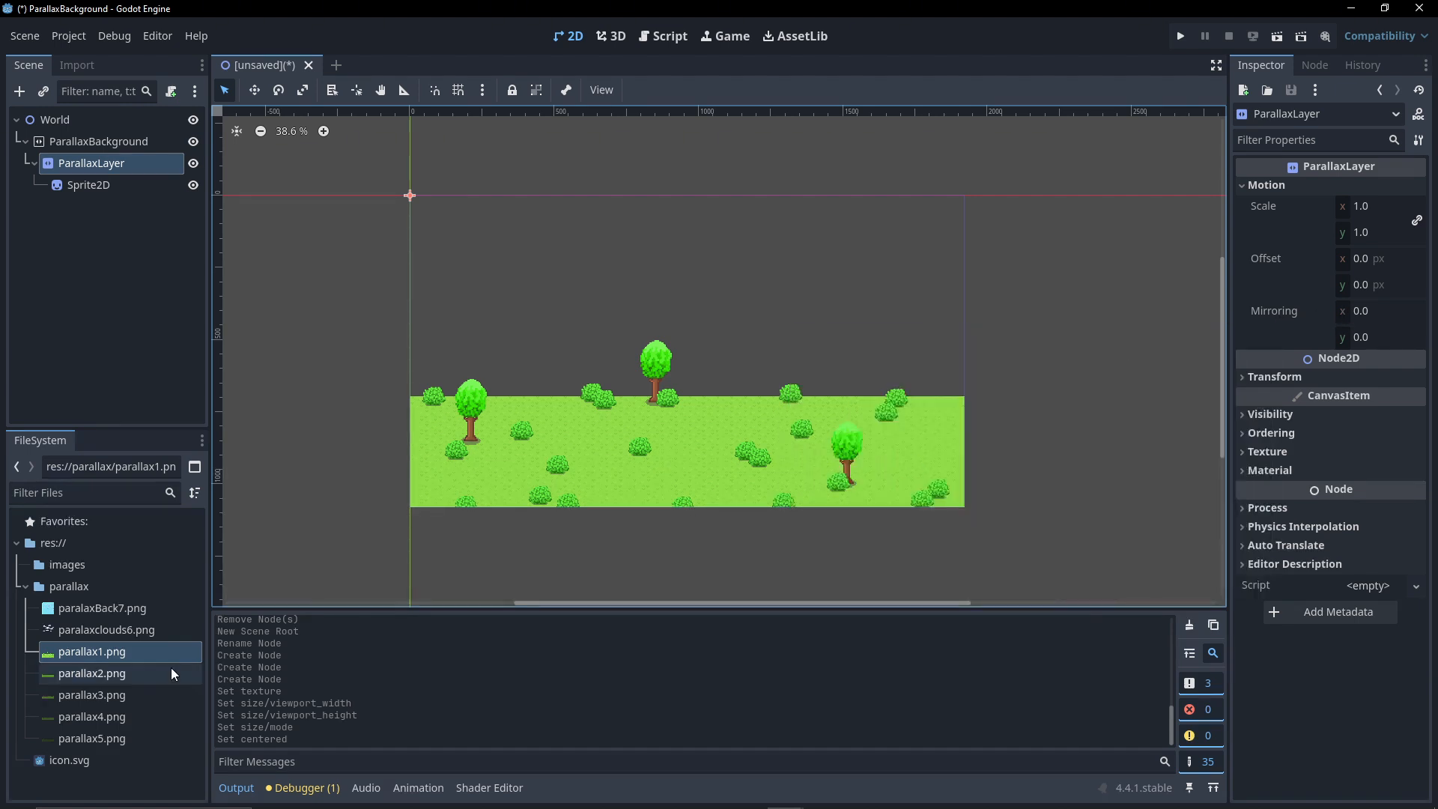
{"action": "left_click", "coordinate": [1360, 315]}
{"action": "type", "text": "1920"}
{"action": "key", "text": "Return"}
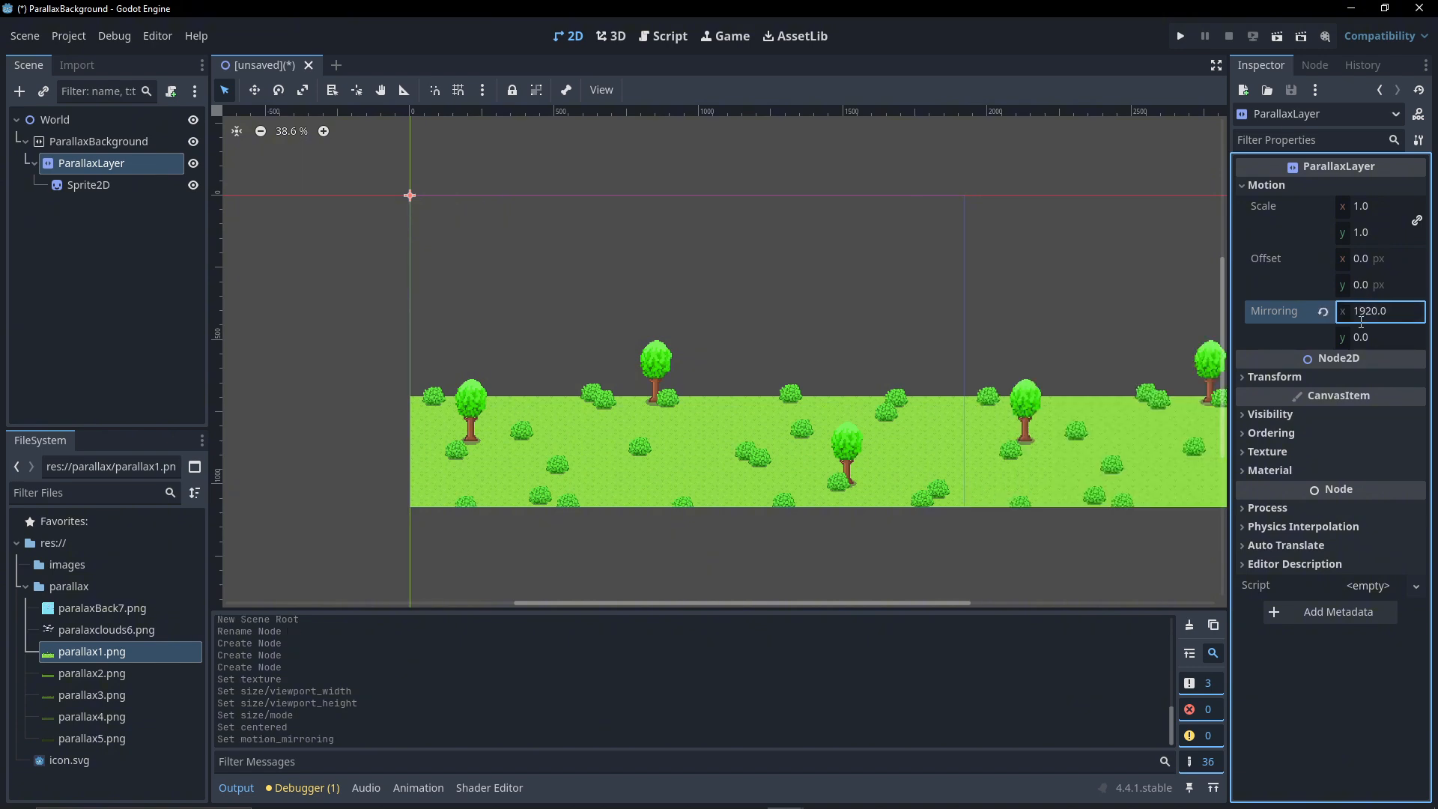
- Examine how the layer repeats past the viewport frame and read the description of the Mirroring property
{"action": "scroll", "coordinate": [922, 299], "scroll_direction": "down", "scroll_amount": 1}
{"action": "middle_click_drag", "start_coordinate": [919, 299], "coordinate": [731, 312]}
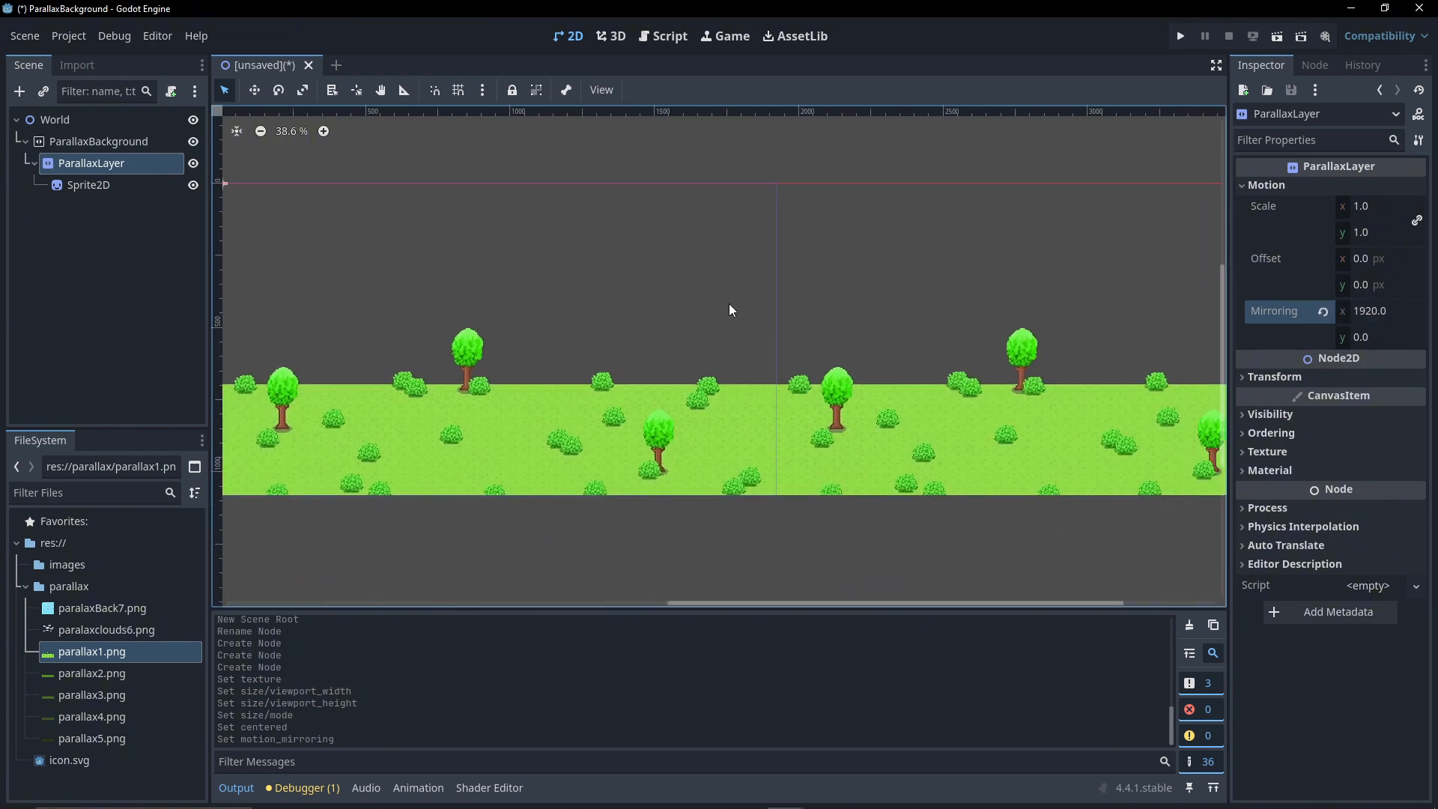
{"action": "mouse_move", "coordinate": [1274, 305]}
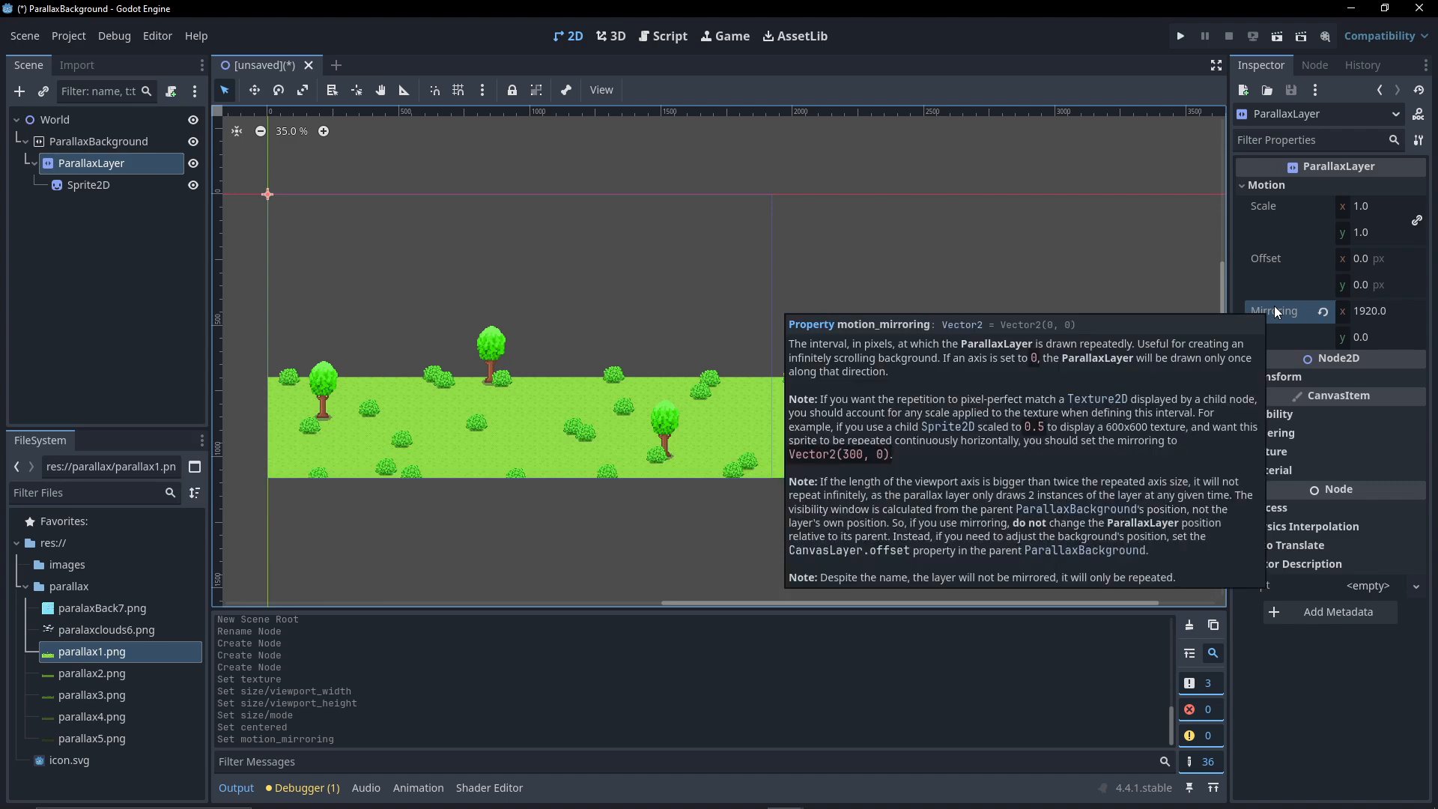
{"action": "scroll", "coordinate": [574, 290], "scroll_direction": "down", "scroll_amount": 1}
{"action": "middle_click_drag", "start_coordinate": [604, 288], "coordinate": [703, 292]}
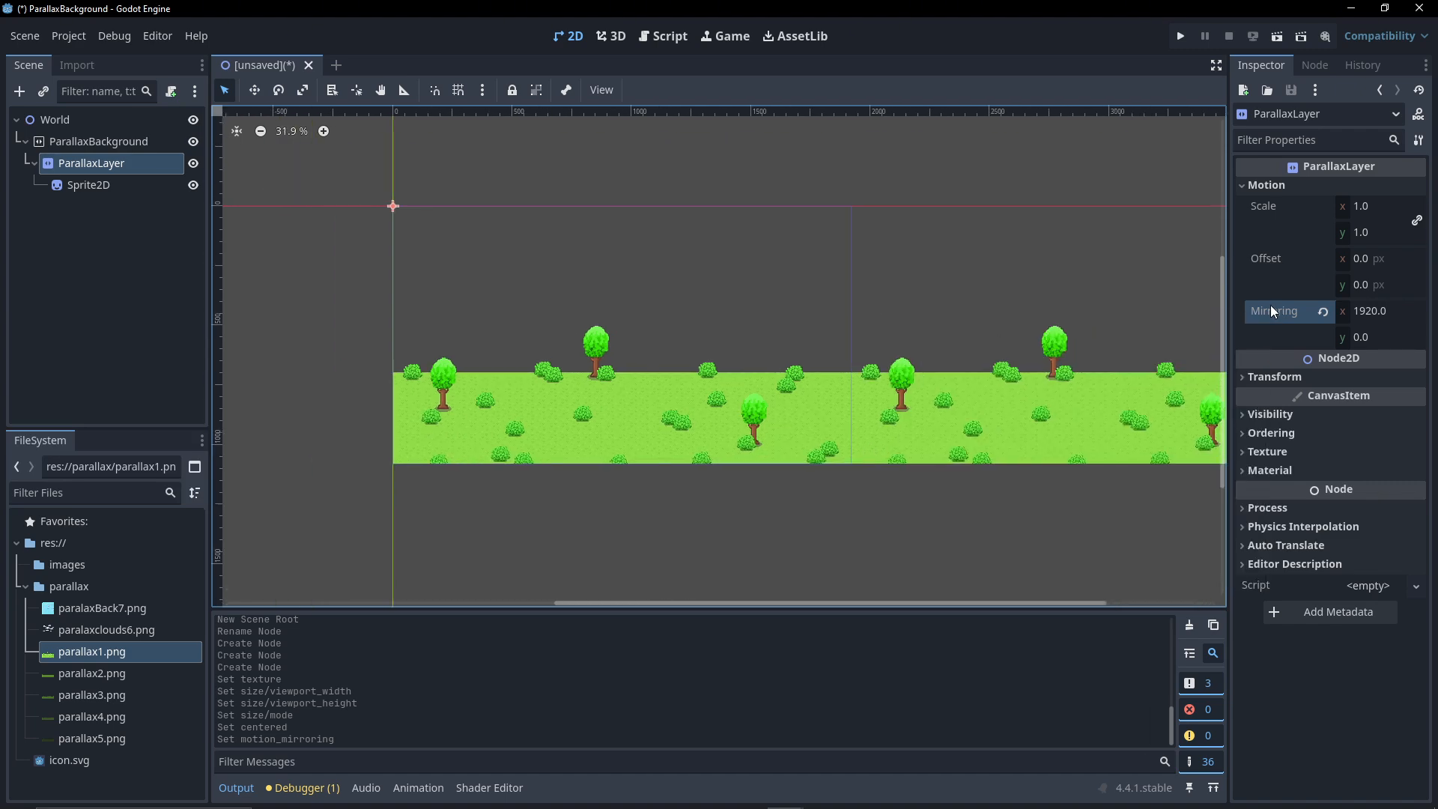
{"action": "middle_click_drag", "start_coordinate": [532, 291], "coordinate": [452, 293]}
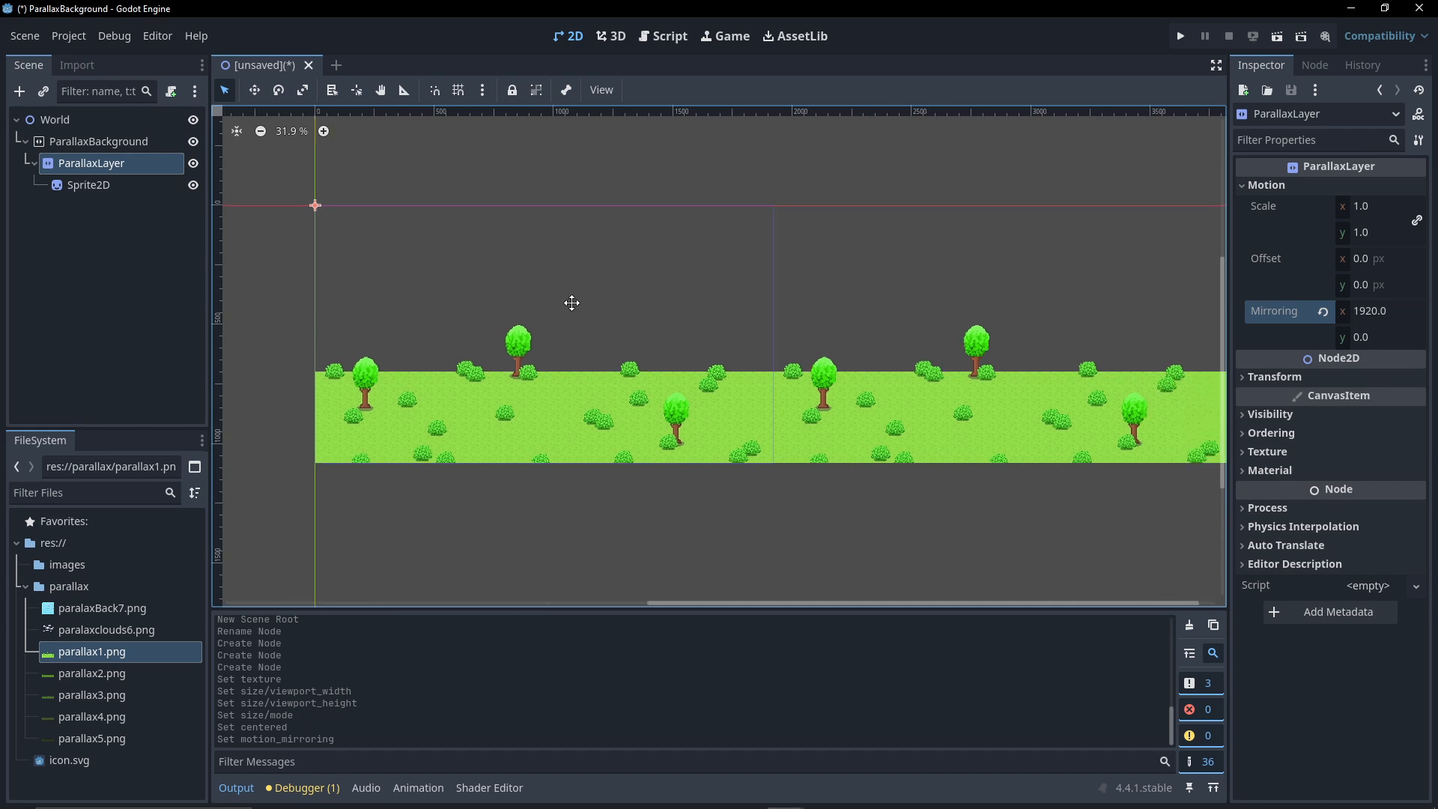
{"action": "middle_click_drag", "start_coordinate": [817, 313], "coordinate": [866, 310]}
{"action": "scroll", "coordinate": [854, 300], "scroll_direction": "up", "scroll_amount": 2, "text": "ctrl"}
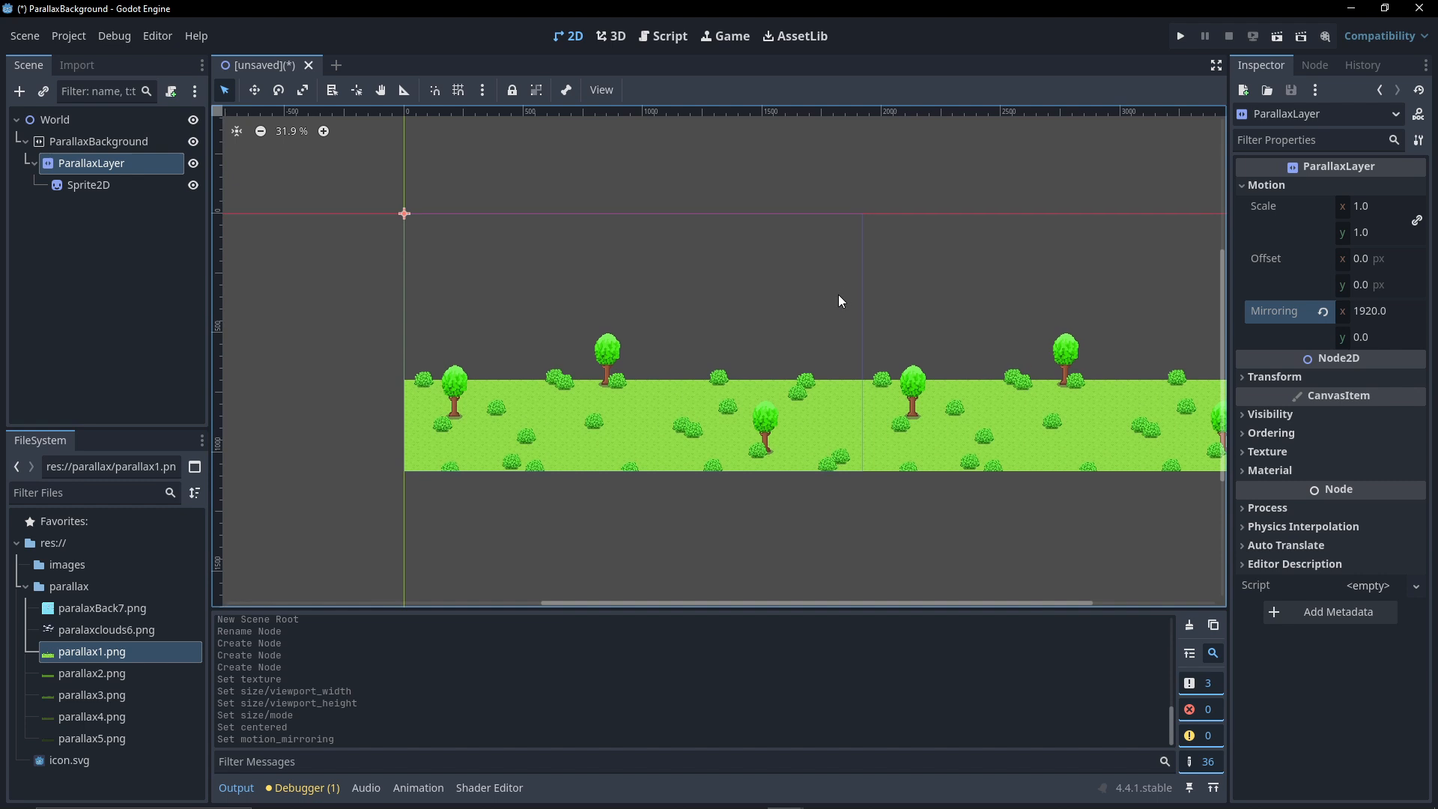
- Set the ParallaxLayer's vertical motion mirroring to 1080 and examine how the image repeats below the viewport frame
{"action": "left_click", "coordinate": [1372, 339]}
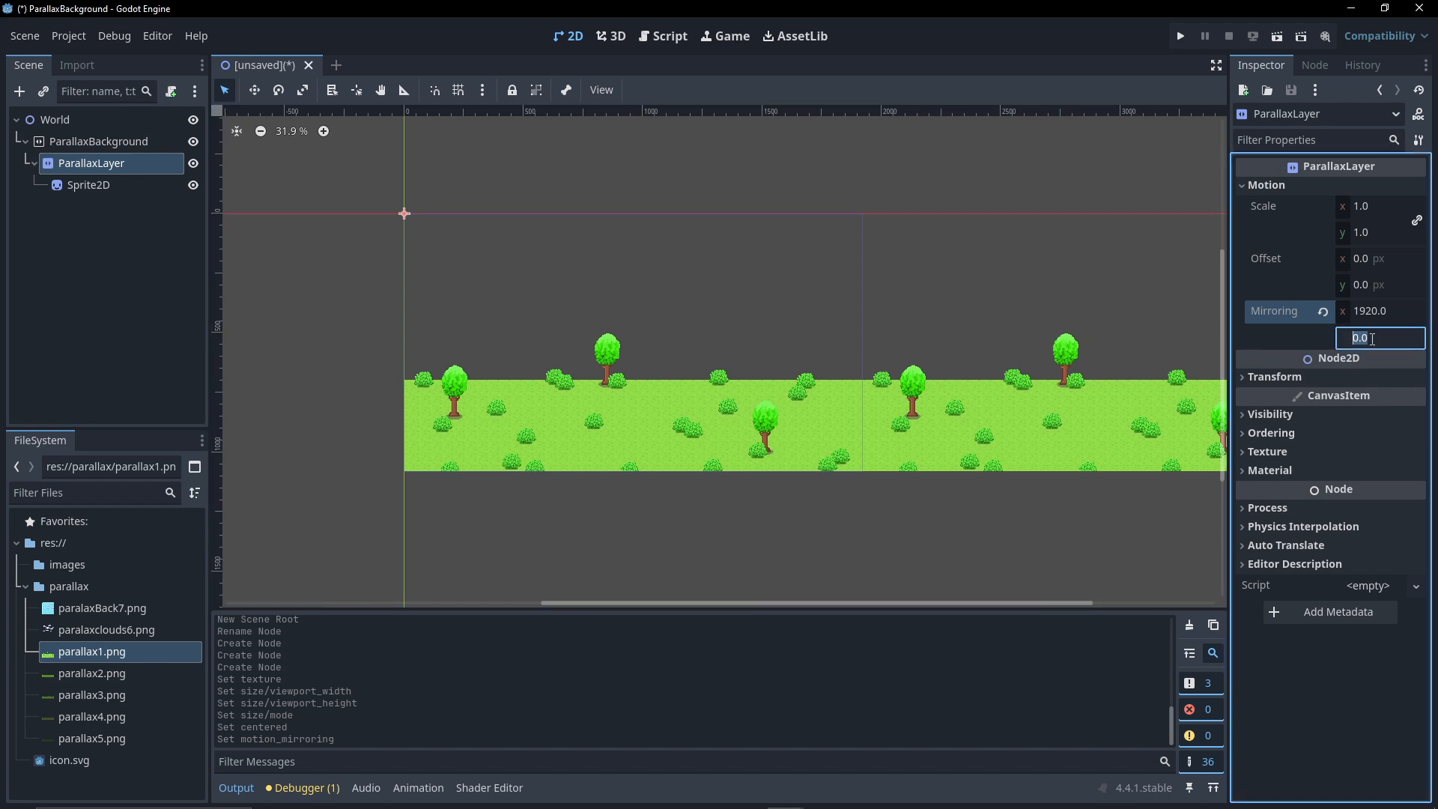
{"action": "type", "text": "1080"}
{"action": "key", "text": "Return"}
{"action": "scroll", "coordinate": [668, 439], "scroll_direction": "down", "scroll_amount": 1}
{"action": "scroll", "coordinate": [667, 439], "scroll_direction": "down", "scroll_amount": 1}
{"action": "middle_click_drag", "start_coordinate": [667, 439], "coordinate": [658, 339]}
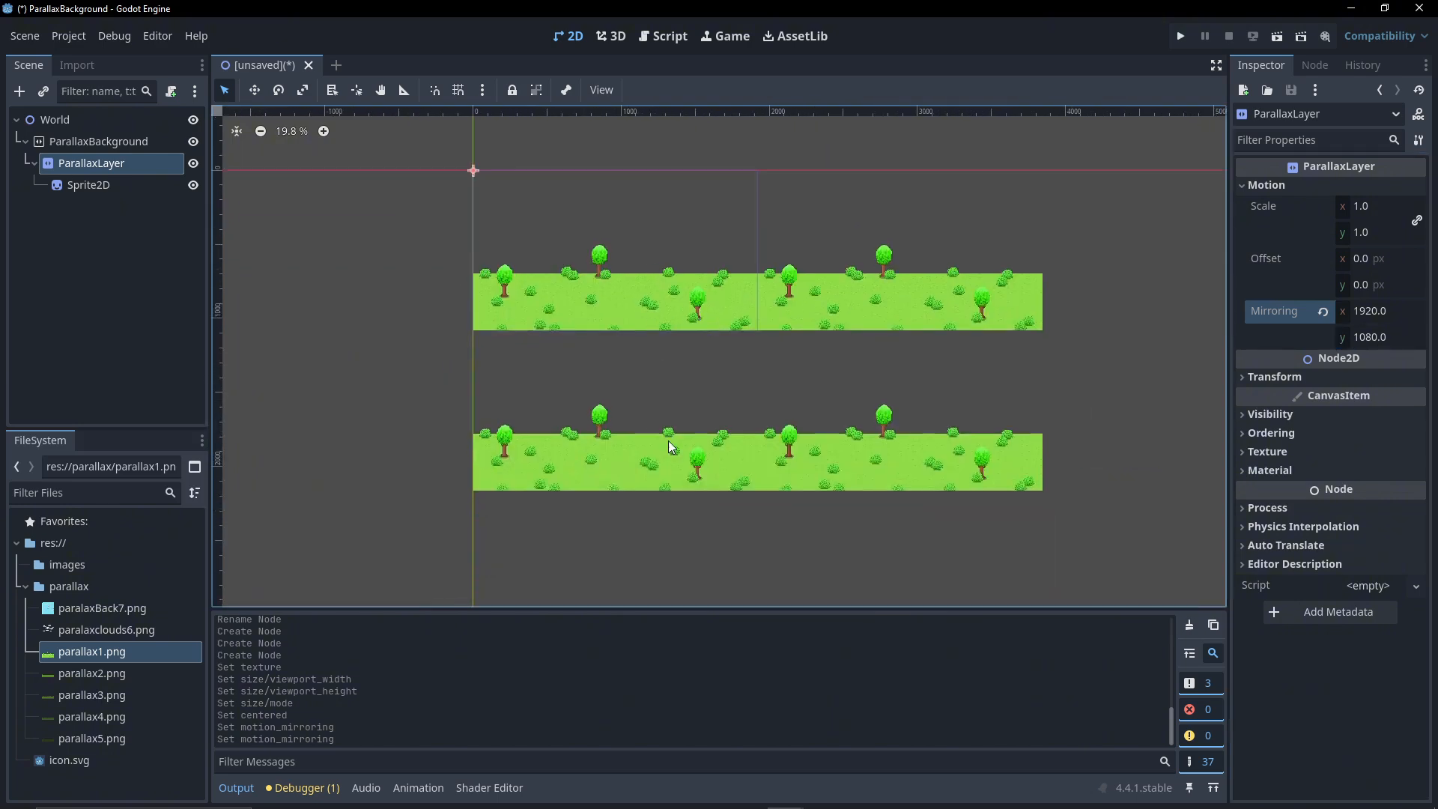
{"action": "scroll", "coordinate": [722, 379], "scroll_direction": "up", "scroll_amount": 1}
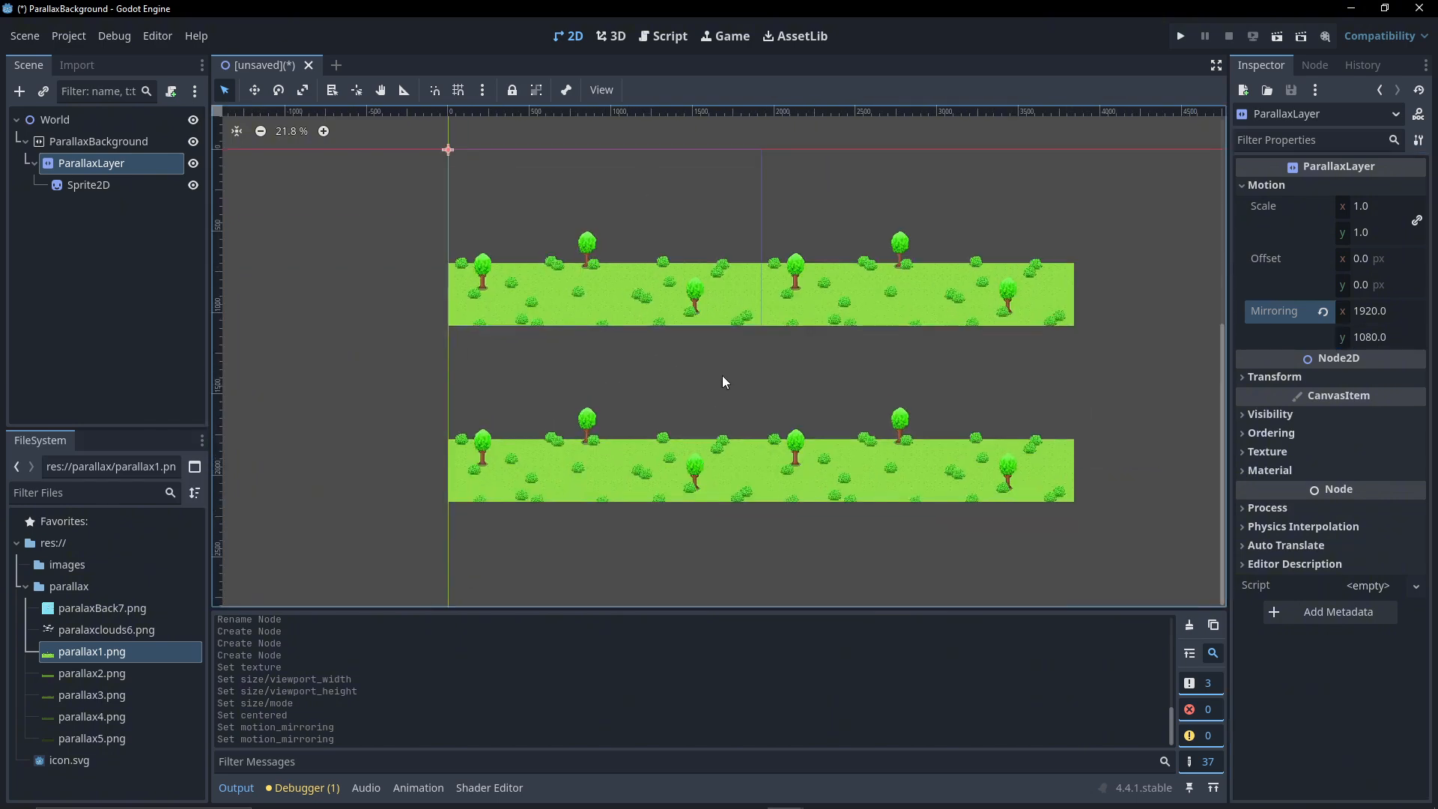
{"action": "middle_click_drag", "start_coordinate": [722, 379], "coordinate": [760, 408]}
- Set the ParallaxLayer's vertical motion mirroring back to 0
{"action": "left_click", "coordinate": [1373, 337]}
{"action": "type", "text": "0"}
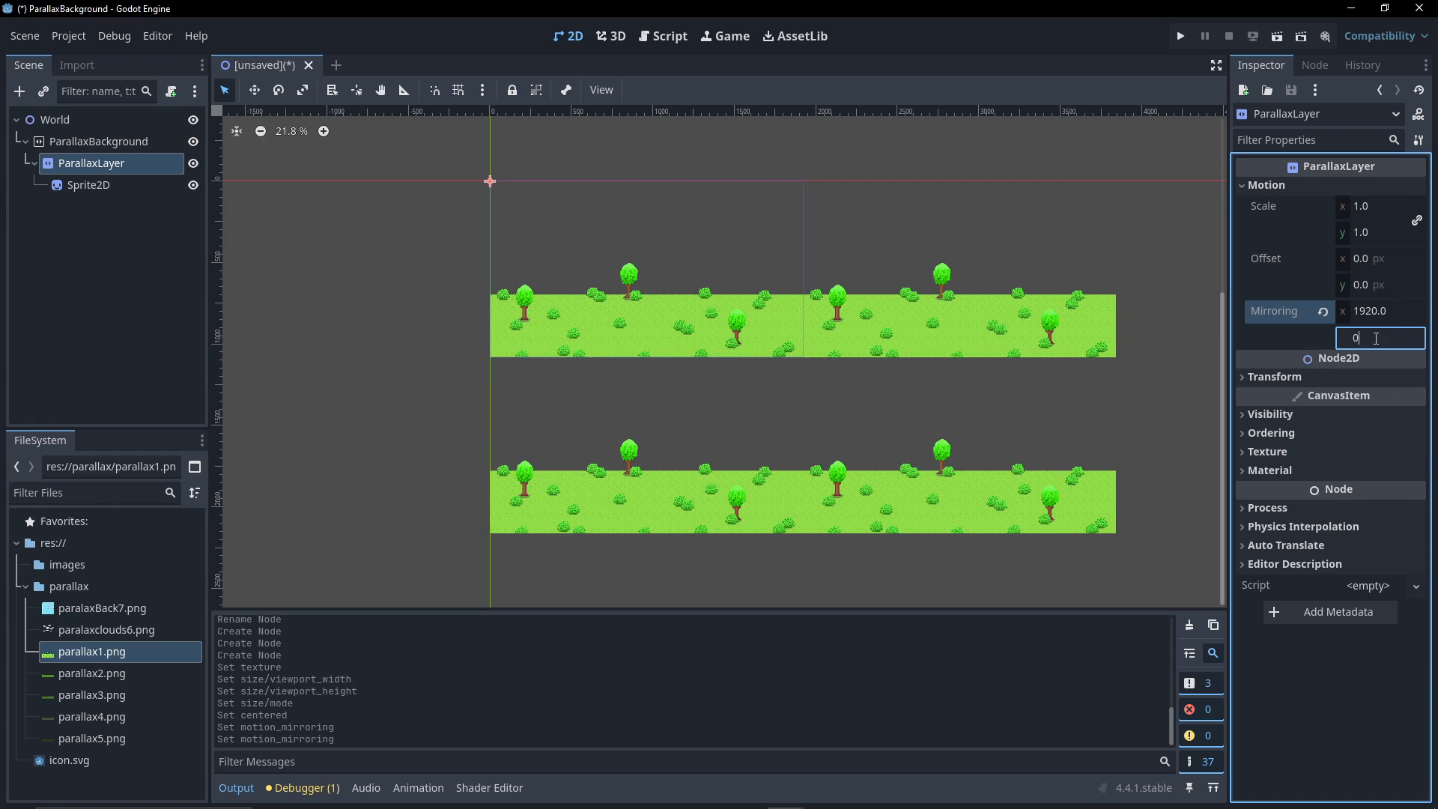
{"action": "key", "text": "Return"}
- Copy the ParallaxLayer with its Sprite2D and paste it under ParallaxBackground until there are seven layers
{"action": "left_click", "coordinate": [116, 219]}
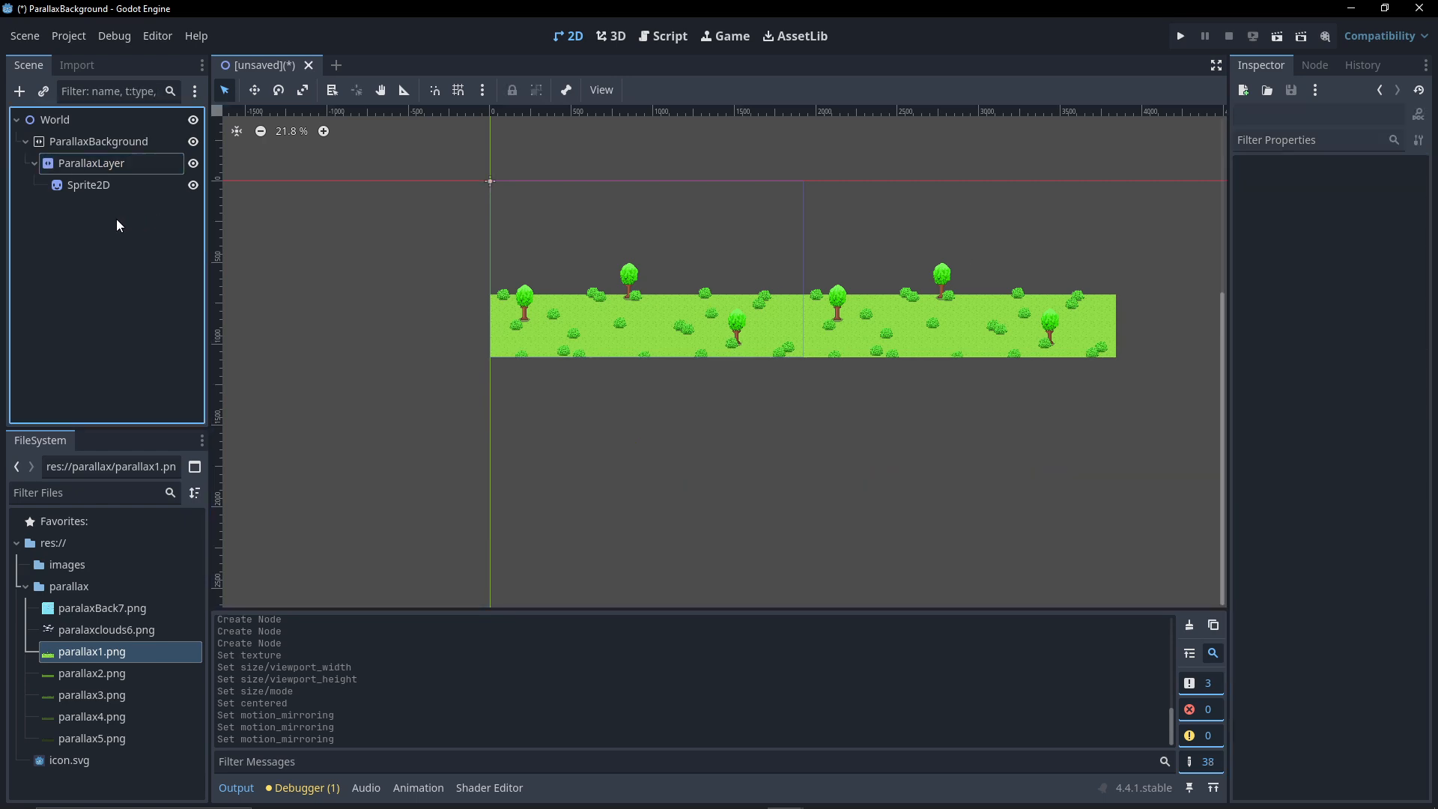
{"action": "left_click", "coordinate": [105, 185]}
{"action": "left_click", "coordinate": [102, 168]}
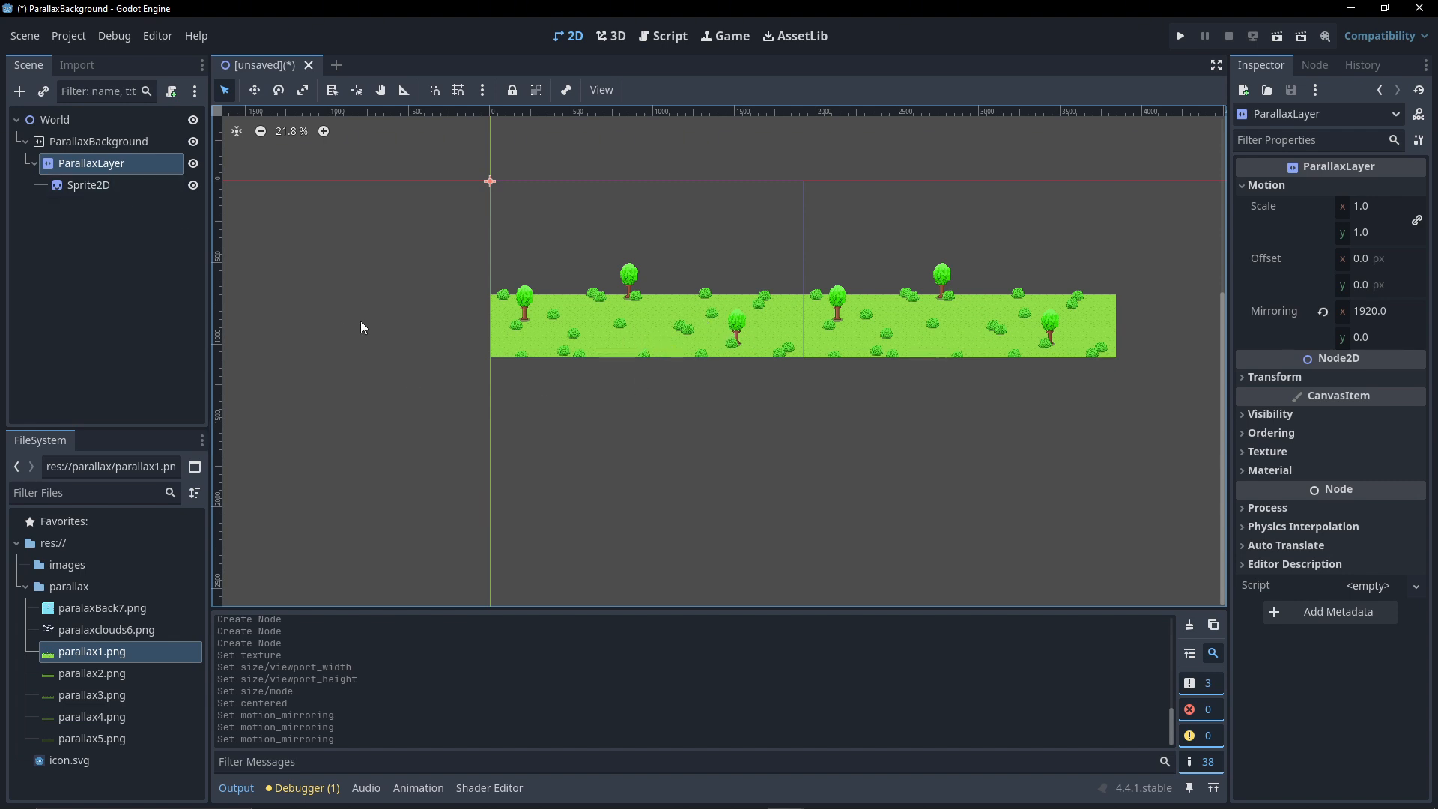
{"action": "left_click", "coordinate": [141, 189]}
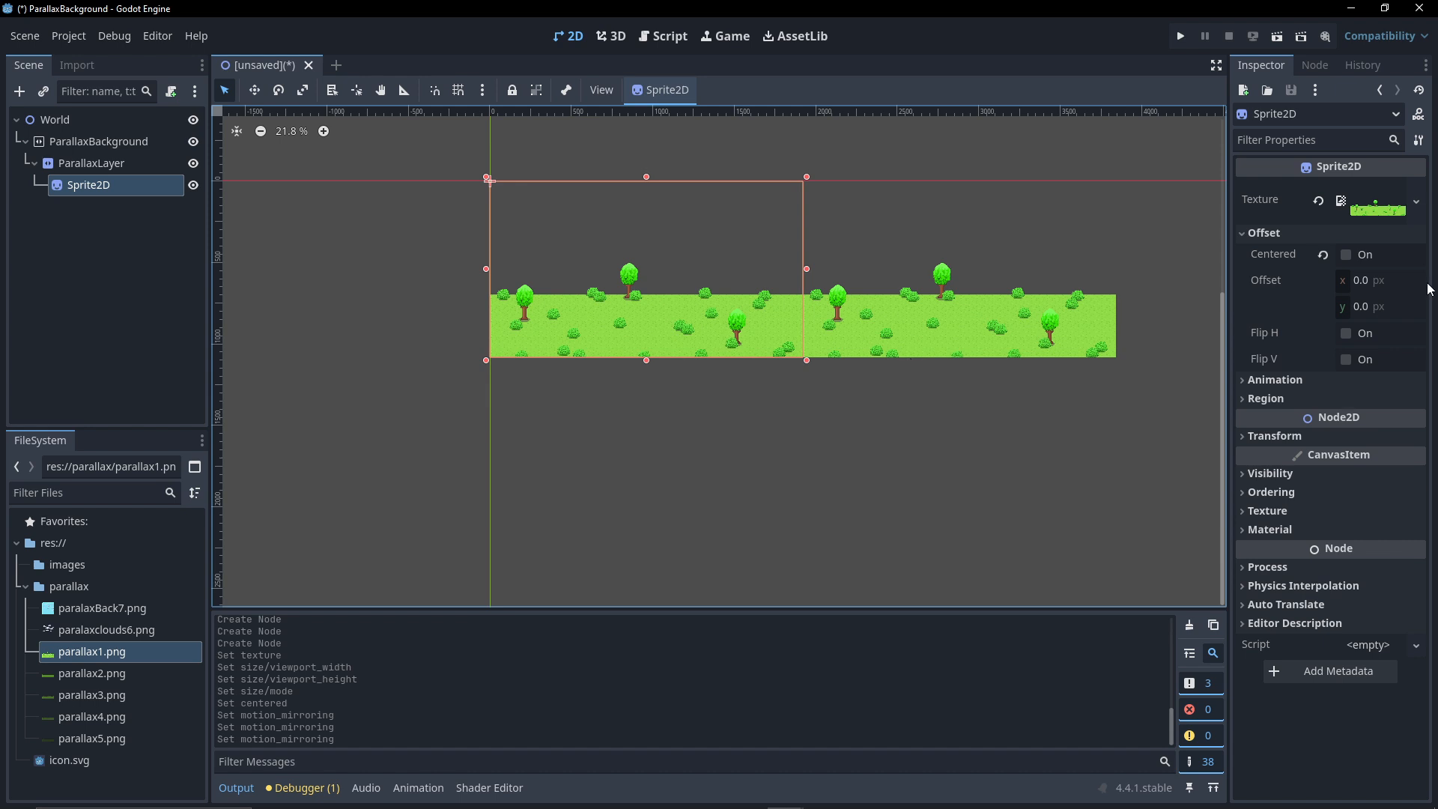
{"action": "left_click", "coordinate": [127, 170]}
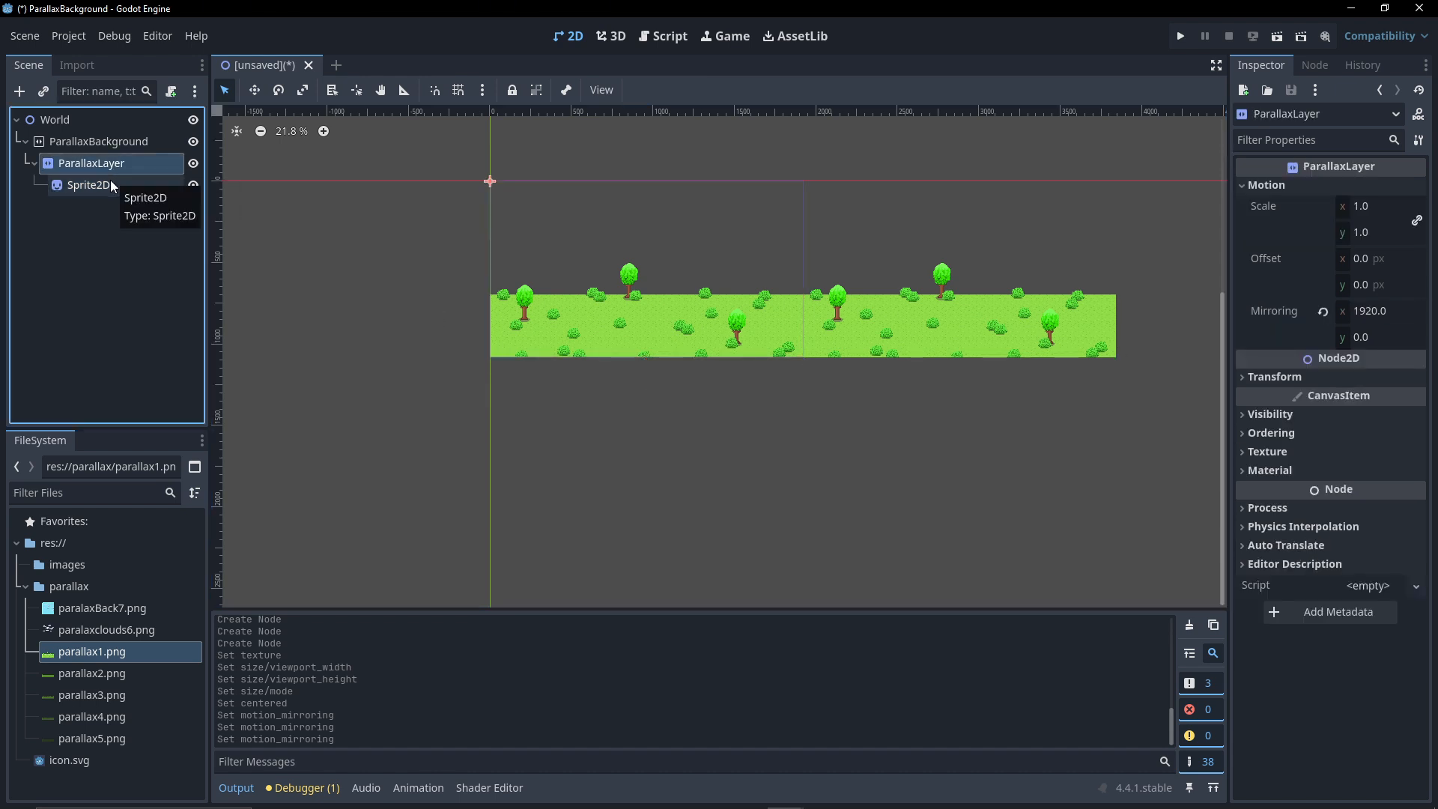
{"action": "left_click", "coordinate": [95, 139]}
{"action": "key", "text": "ctrl+v"}
{"action": "key", "text": "ctrl+v"}
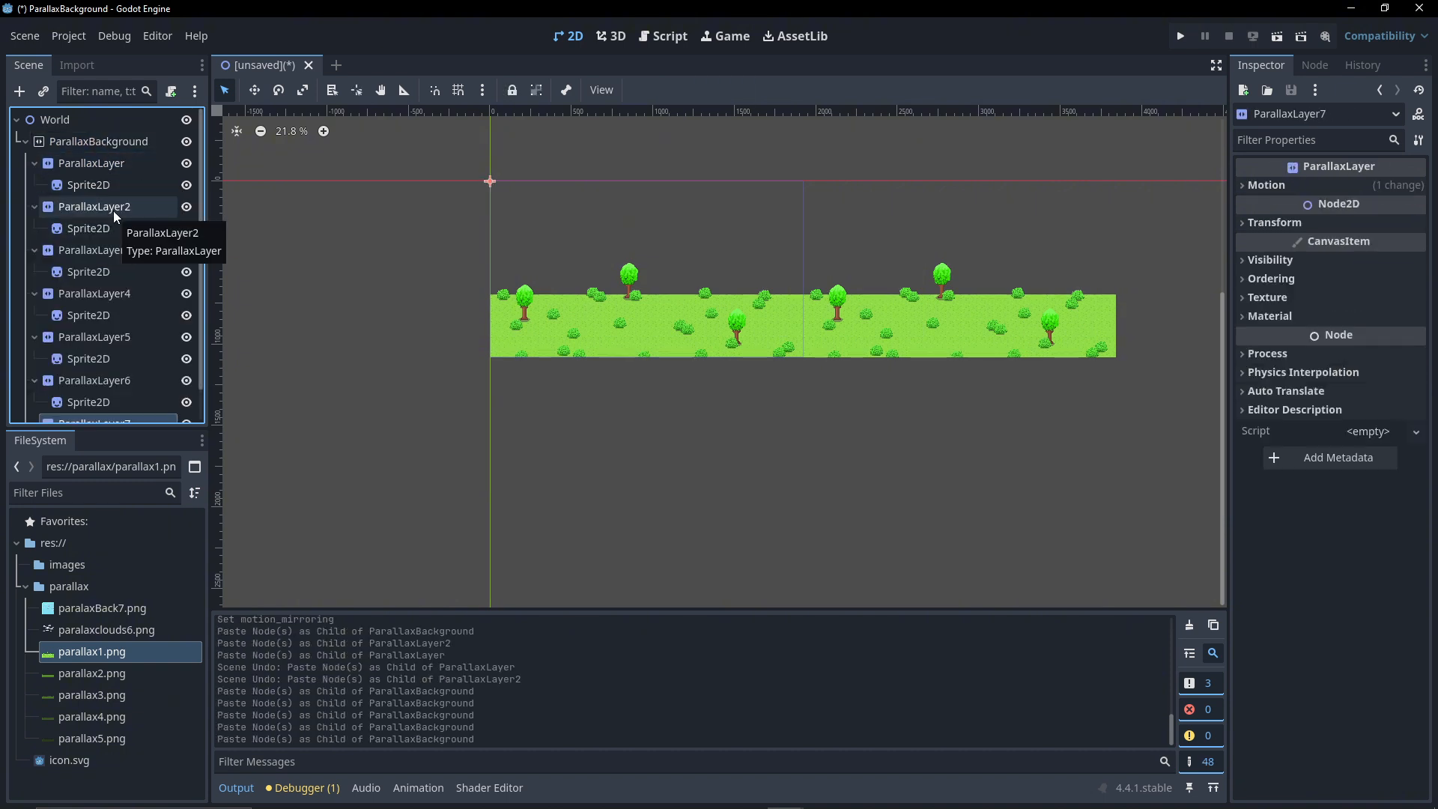
- Assign parallax2.png through parallax5.png, paralaxclouds6.png and paralaxBack7.png as textures to the Sprite2D nodes of ParallaxLayer2 through ParallaxLayer7
{"action": "scroll", "coordinate": [88, 223], "scroll_direction": "down", "scroll_amount": 1}
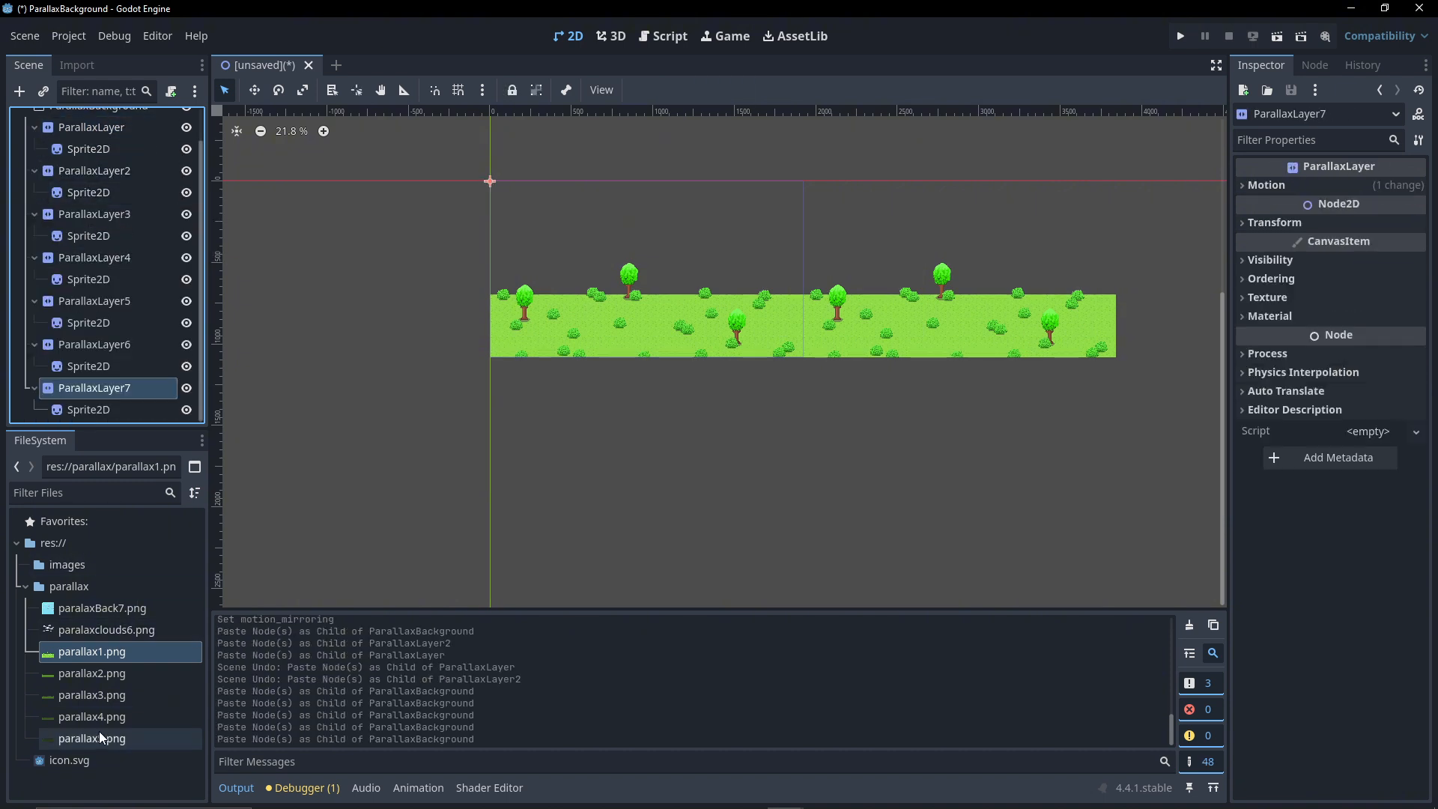
{"action": "scroll", "coordinate": [135, 314], "scroll_direction": "up", "scroll_amount": 1}
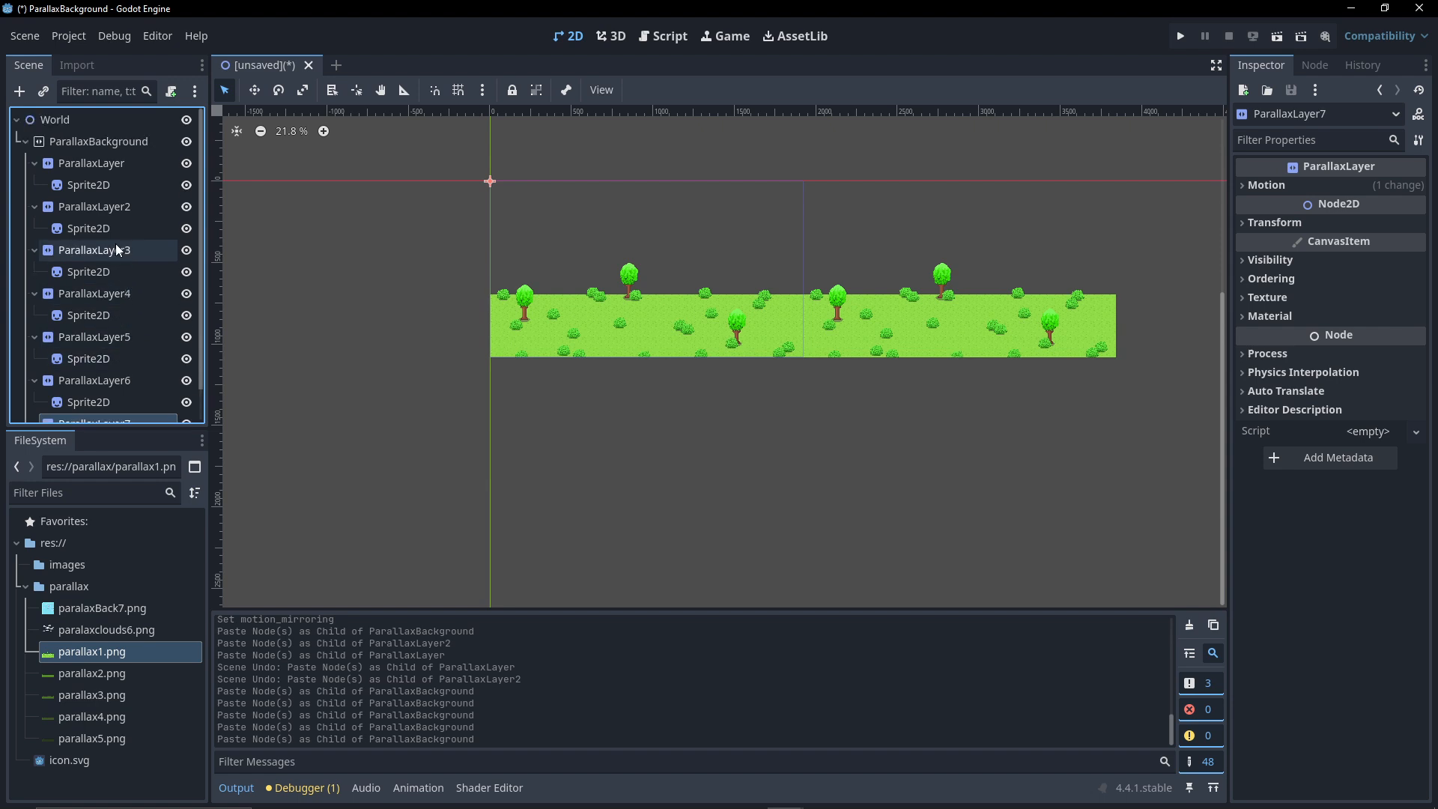
{"action": "left_click_drag", "start_coordinate": [96, 672], "coordinate": [93, 223]}
{"action": "left_click_drag", "start_coordinate": [96, 695], "coordinate": [97, 239]}
{"action": "left_click_drag", "start_coordinate": [97, 716], "coordinate": [99, 283]}
{"action": "left_click_drag", "start_coordinate": [98, 738], "coordinate": [104, 322]}
{"action": "left_click_drag", "start_coordinate": [105, 630], "coordinate": [115, 369]}
{"action": "left_click_drag", "start_coordinate": [102, 607], "coordinate": [65, 151]}
- Reverse the order of the layers under ParallaxBackground so that ParallaxLayer7 comes first and ParallaxLayer comes last
{"action": "scroll", "coordinate": [104, 384], "scroll_direction": "up", "scroll_amount": 1}
{"action": "scroll", "coordinate": [103, 384], "scroll_direction": "down", "scroll_amount": 1}
{"action": "scroll", "coordinate": [111, 201], "scroll_direction": "down", "scroll_amount": 1}
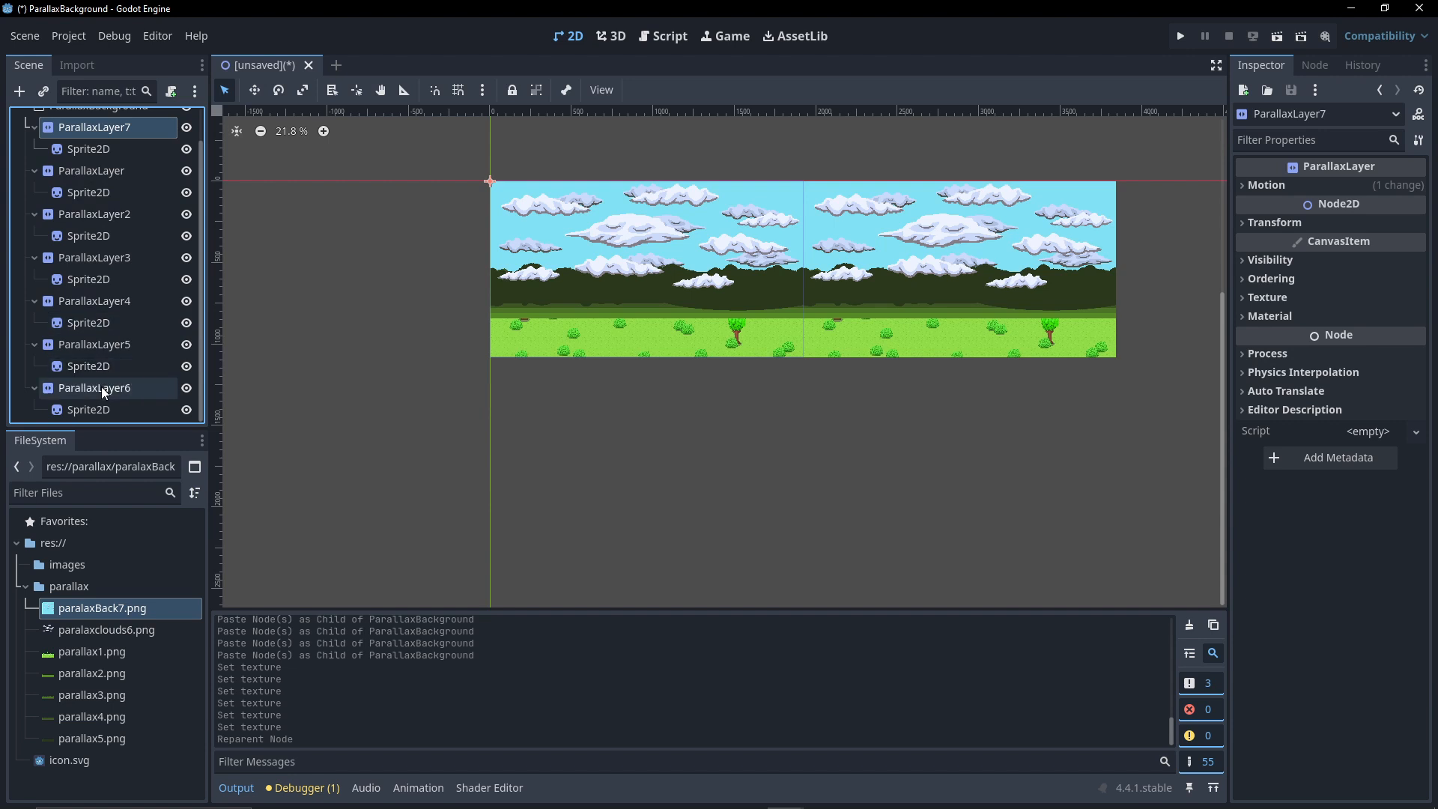
{"action": "left_click_drag", "start_coordinate": [102, 386], "coordinate": [47, 196]}
{"action": "scroll", "coordinate": [66, 255], "scroll_direction": "down", "scroll_amount": 1}
{"action": "left_click_drag", "start_coordinate": [79, 388], "coordinate": [63, 247]}
{"action": "left_click_drag", "start_coordinate": [76, 387], "coordinate": [56, 334]}
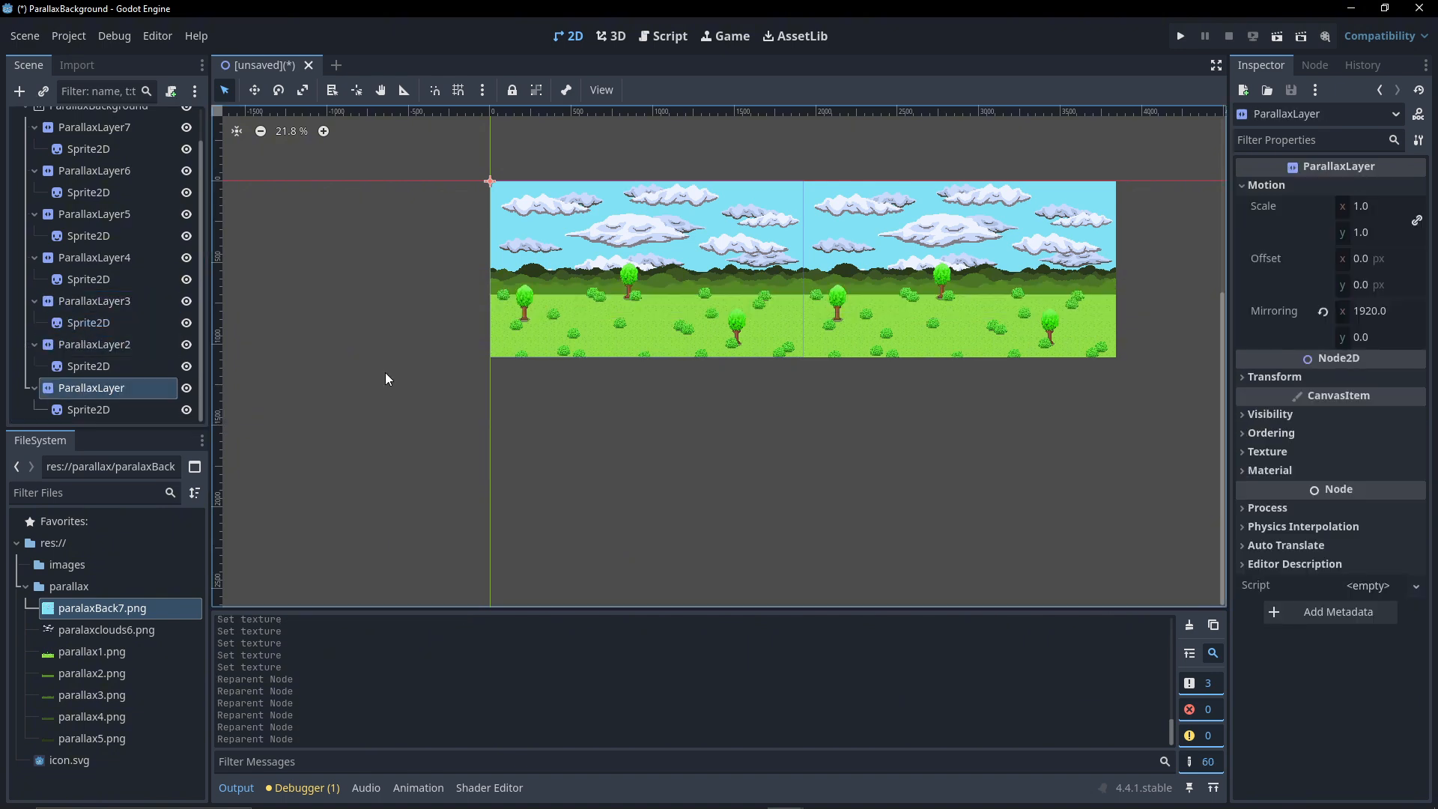
- Add a Camera2D node as a child of the World node
{"action": "scroll", "coordinate": [613, 385], "scroll_direction": "up", "scroll_amount": 4}
{"action": "middle_click_drag", "start_coordinate": [613, 385], "coordinate": [574, 514]}
{"action": "scroll", "coordinate": [599, 362], "scroll_direction": "up", "scroll_amount": 2}
{"action": "mouse_move", "coordinate": [591, 355]}
{"action": "middle_mouse_down"}
{"action": "mouse_move", "coordinate": [564, 394]}
{"action": "mouse_move", "coordinate": [576, 376]}
{"action": "middle_mouse_up"}
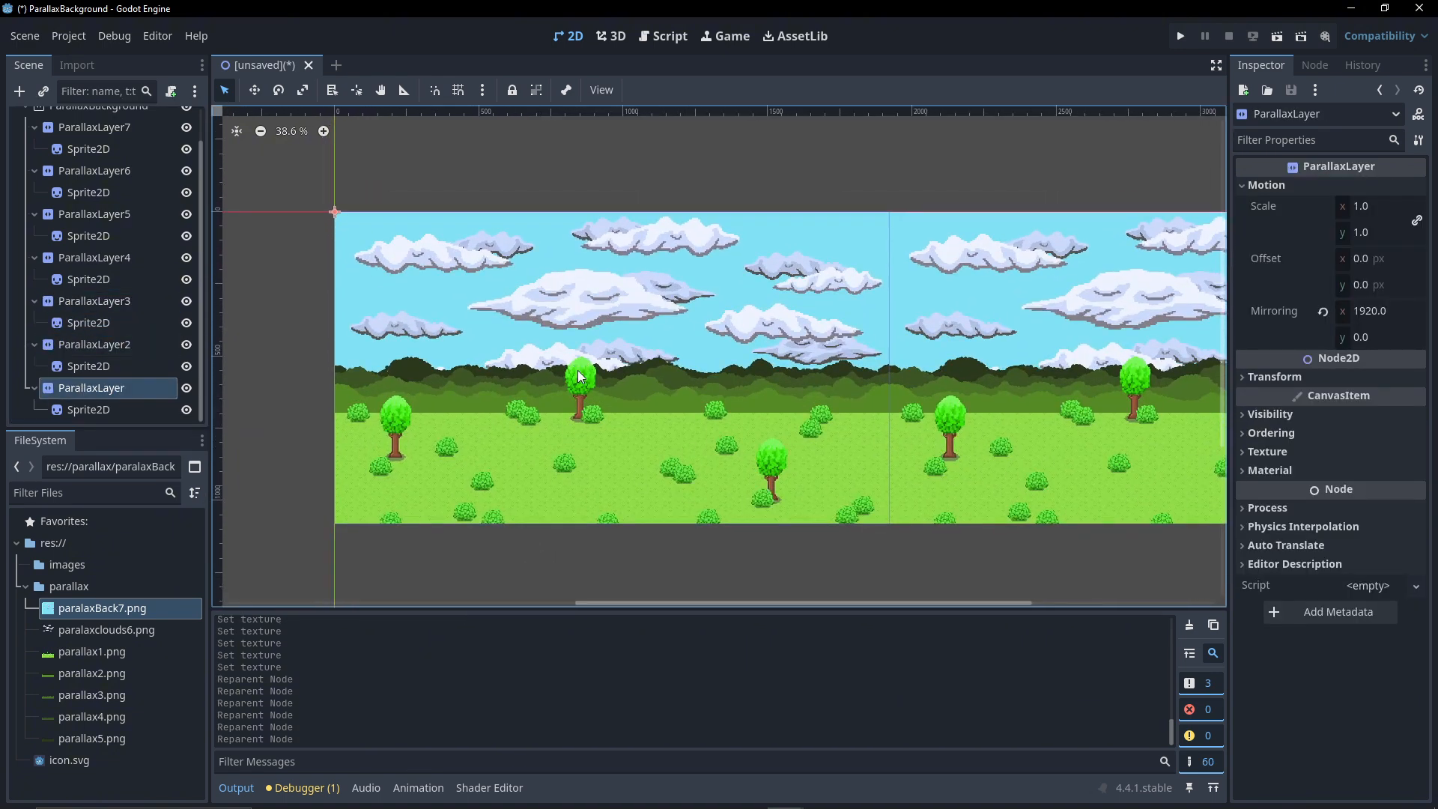
{"action": "scroll", "coordinate": [575, 376], "scroll_direction": "up", "scroll_amount": 1}
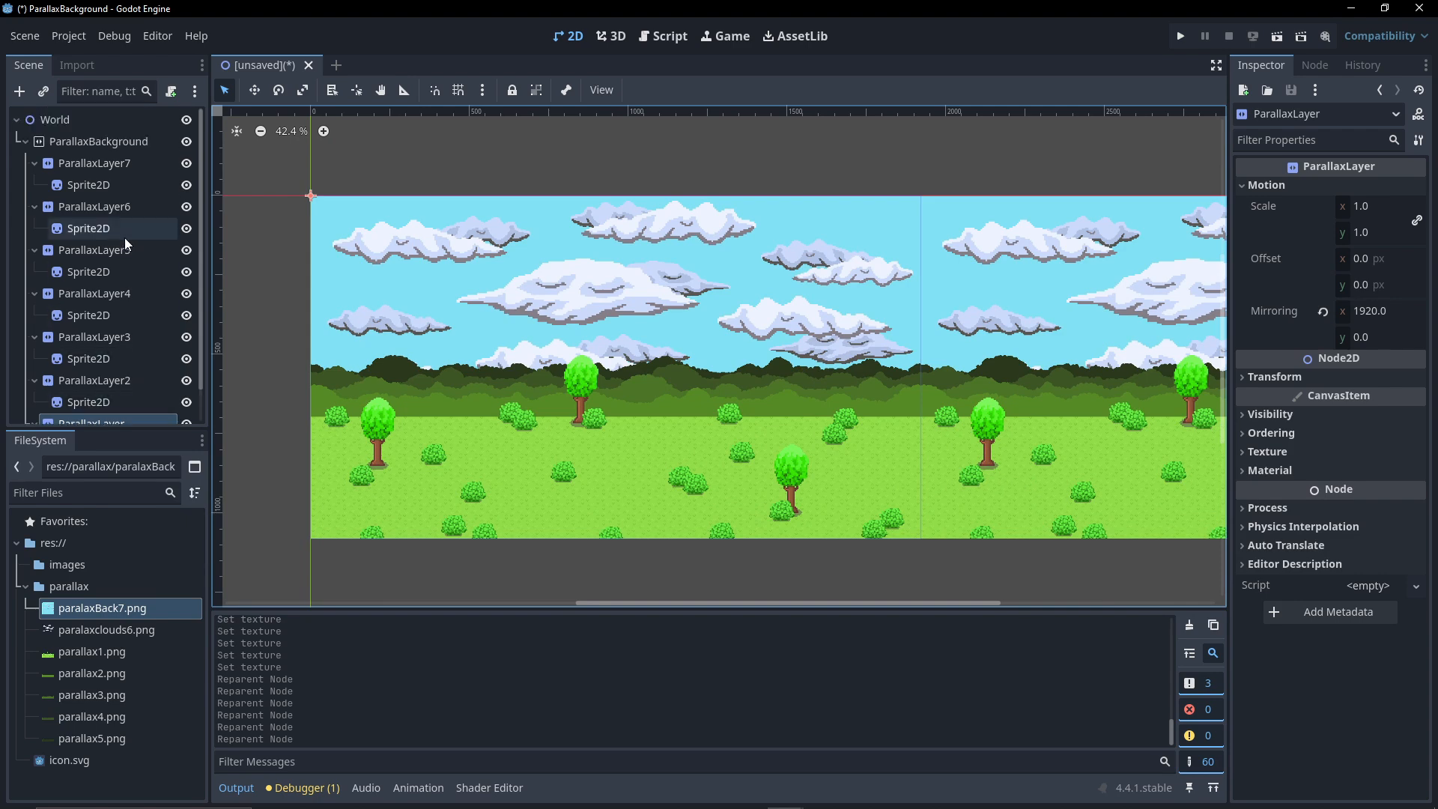
{"action": "scroll", "coordinate": [112, 176], "scroll_direction": "up", "scroll_amount": 1}
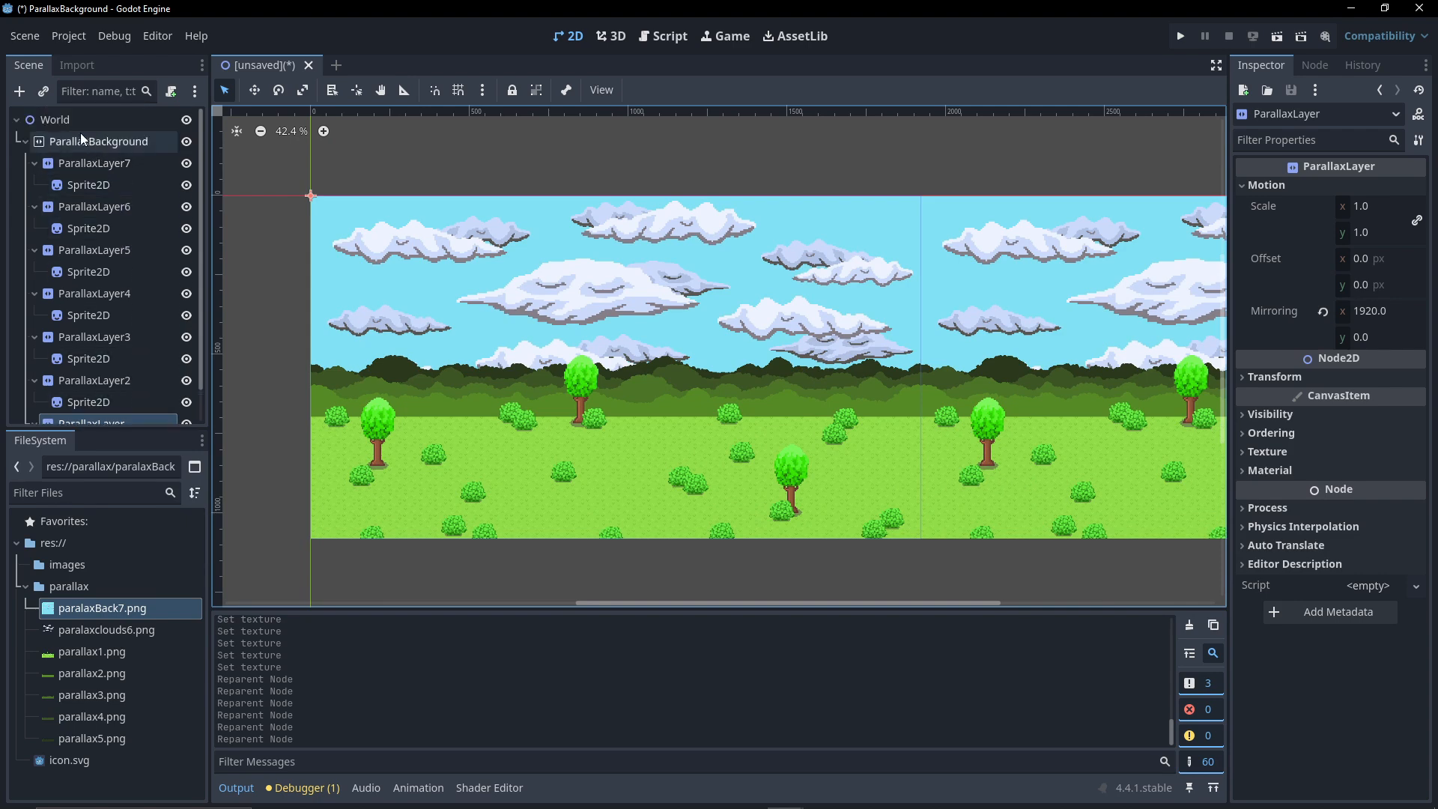
{"action": "left_click", "coordinate": [78, 120]}
{"action": "key", "text": "ctrl+a"}
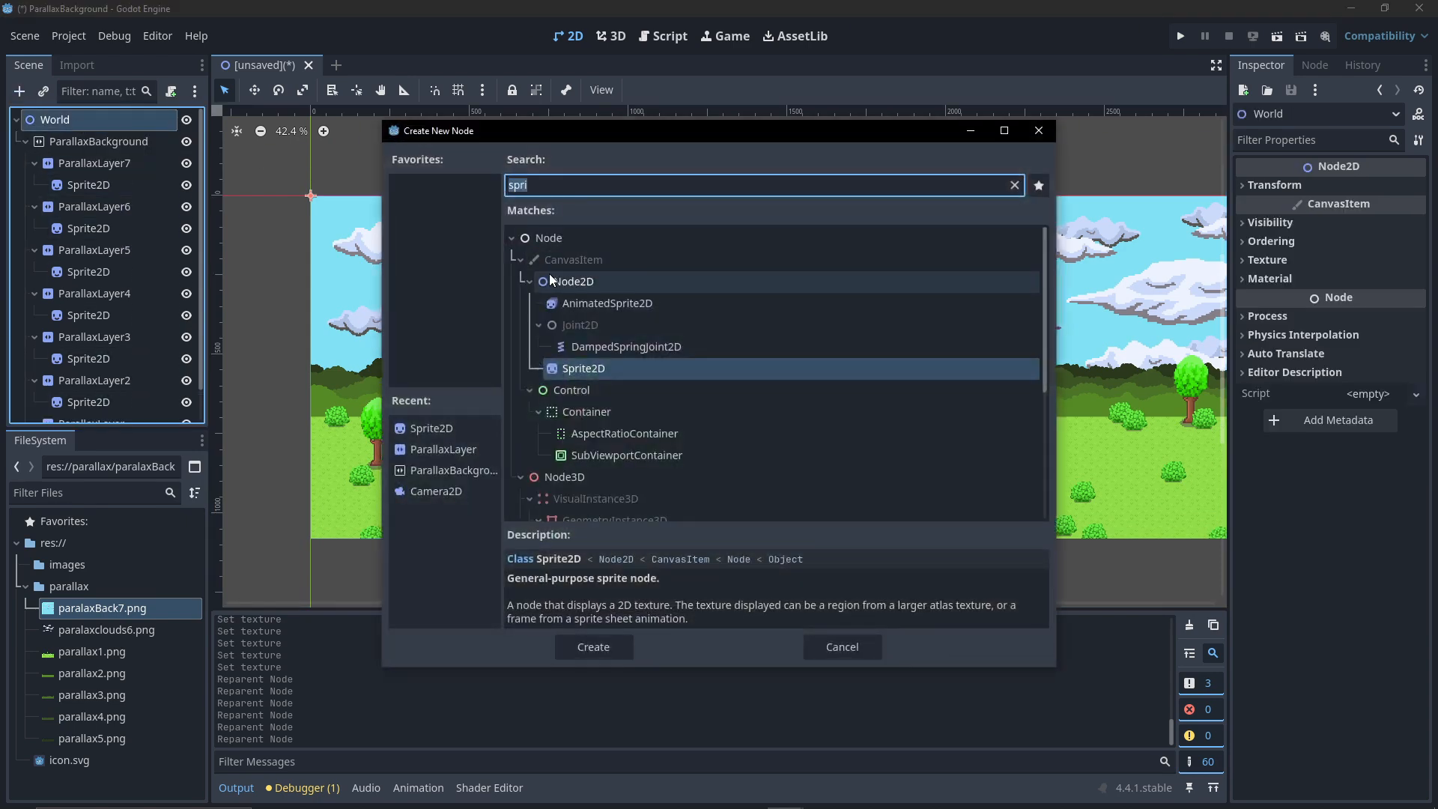
{"action": "type", "text": "cam"}
{"action": "key", "text": "Return"}
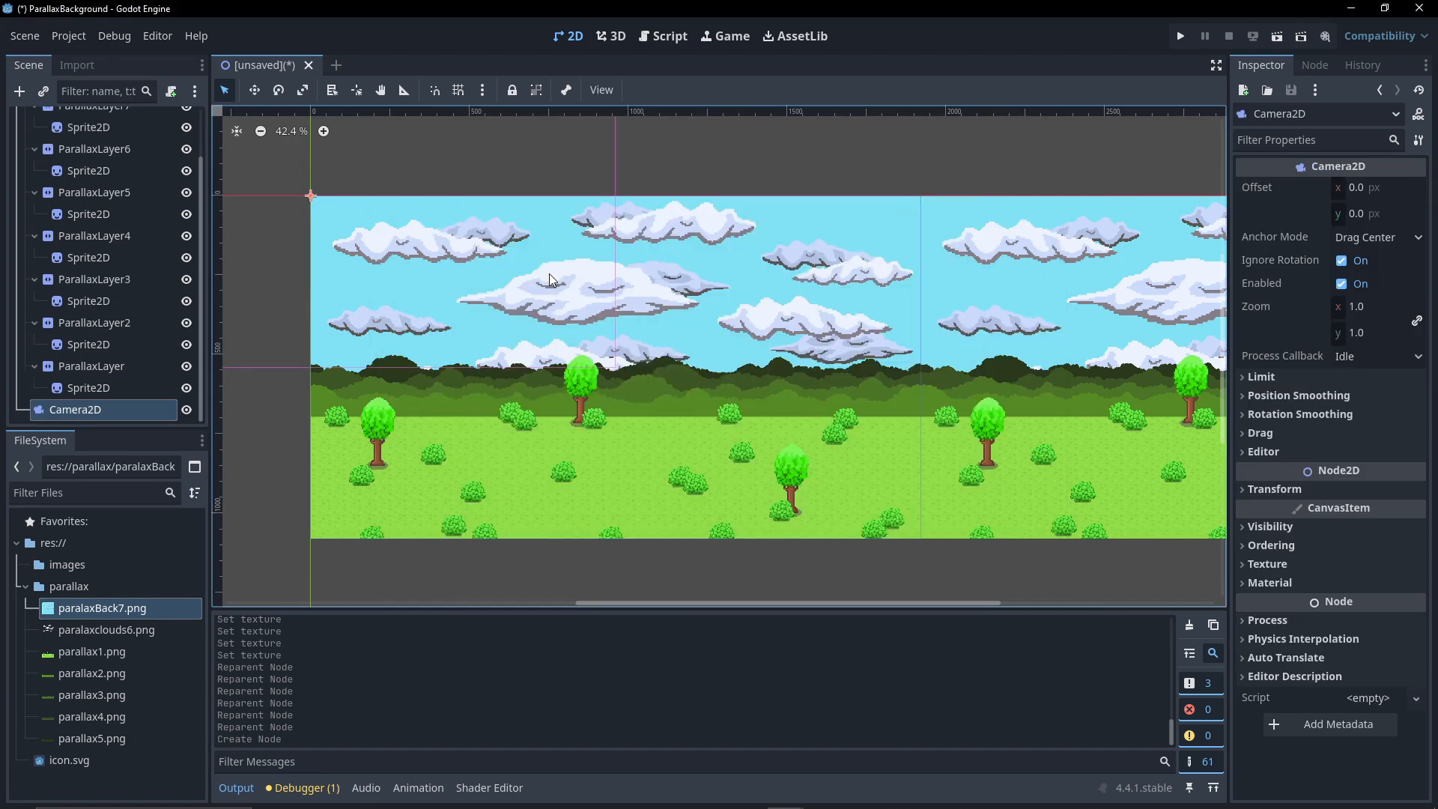
- Attach a new GDScript at res://camera_2d.gd to the Camera2D node and place the cursor on an empty line in it
{"action": "right_click", "coordinate": [145, 410]}
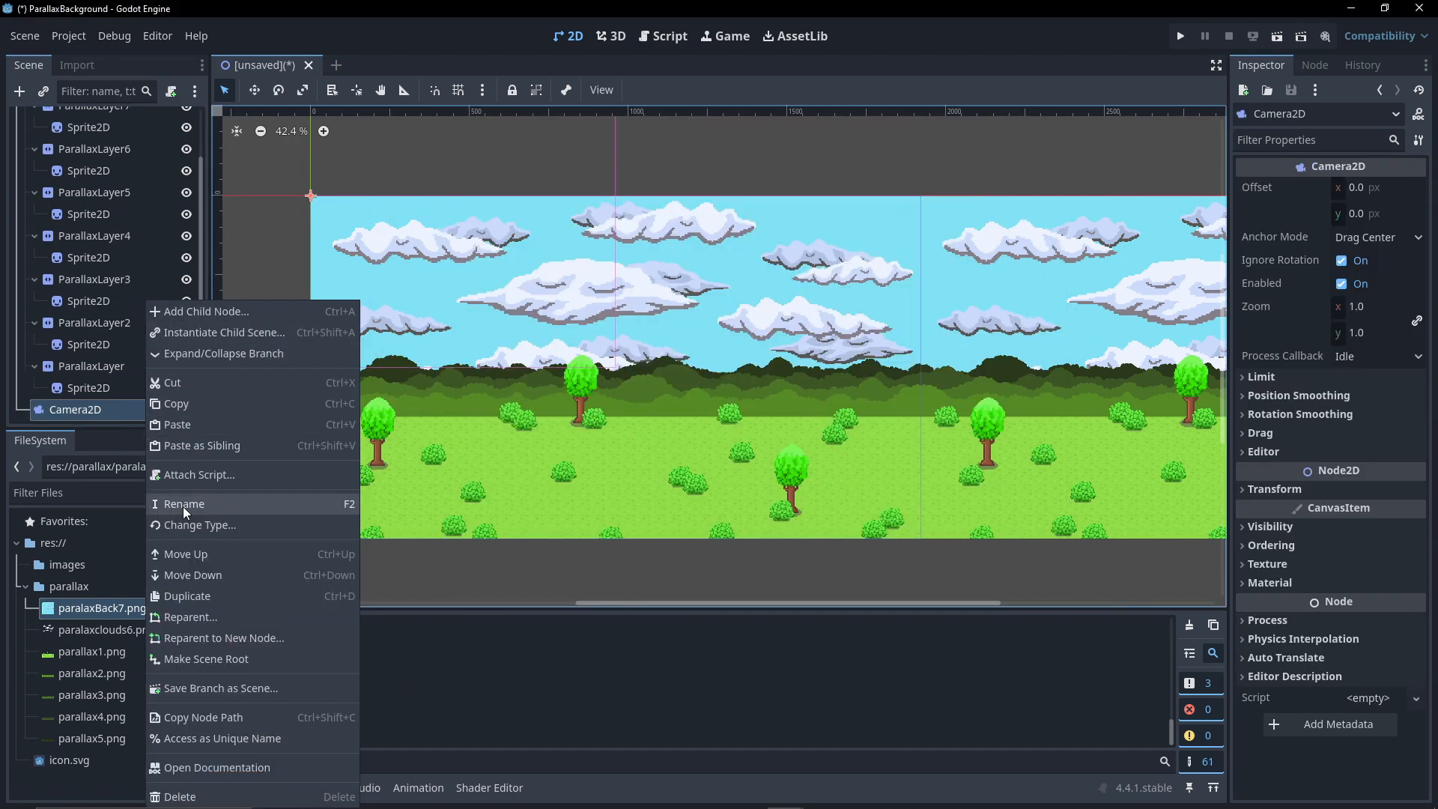
{"action": "left_click", "coordinate": [188, 478]}
{"action": "left_click", "coordinate": [653, 519]}
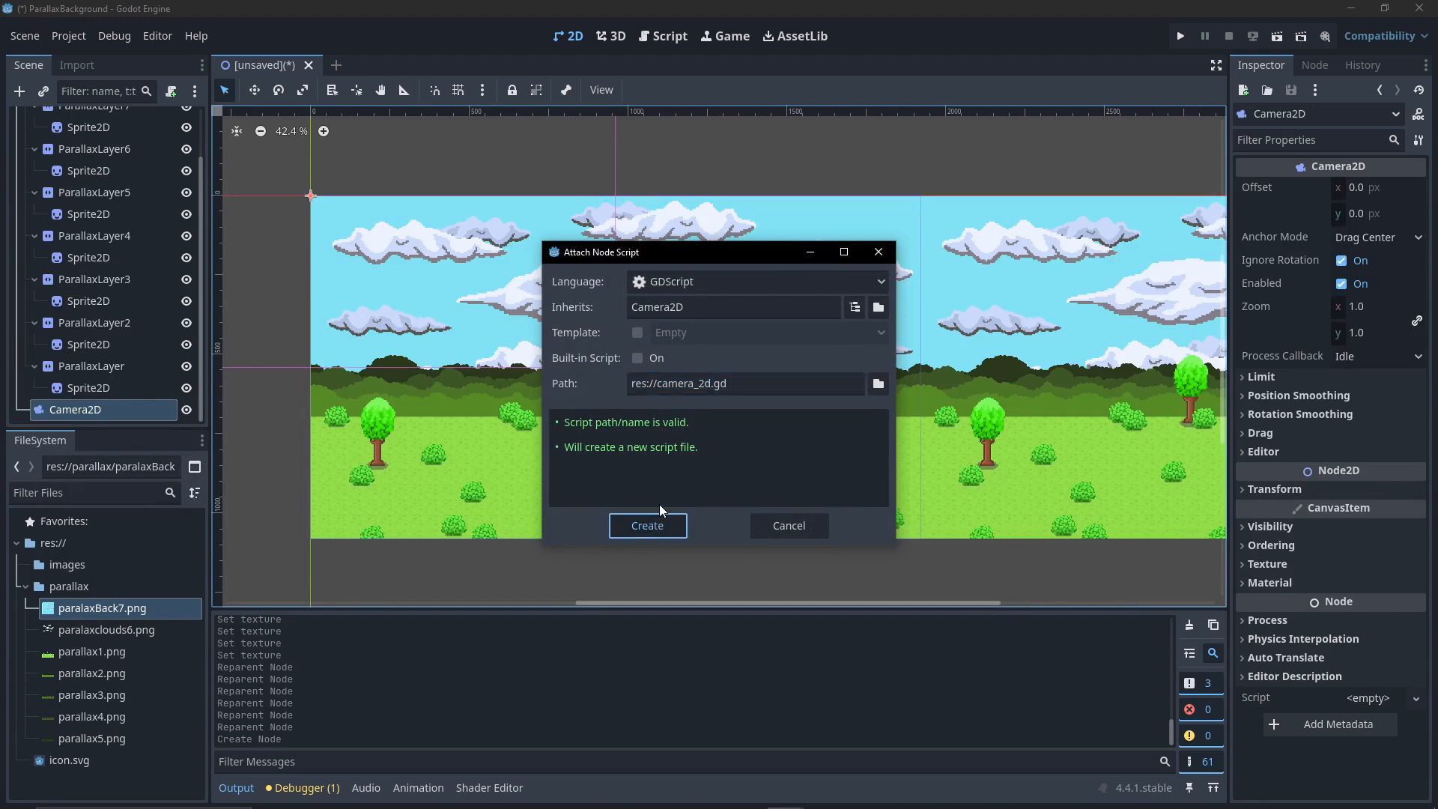
{"action": "left_click", "coordinate": [482, 205]}
{"action": "key", "text": "Return"}
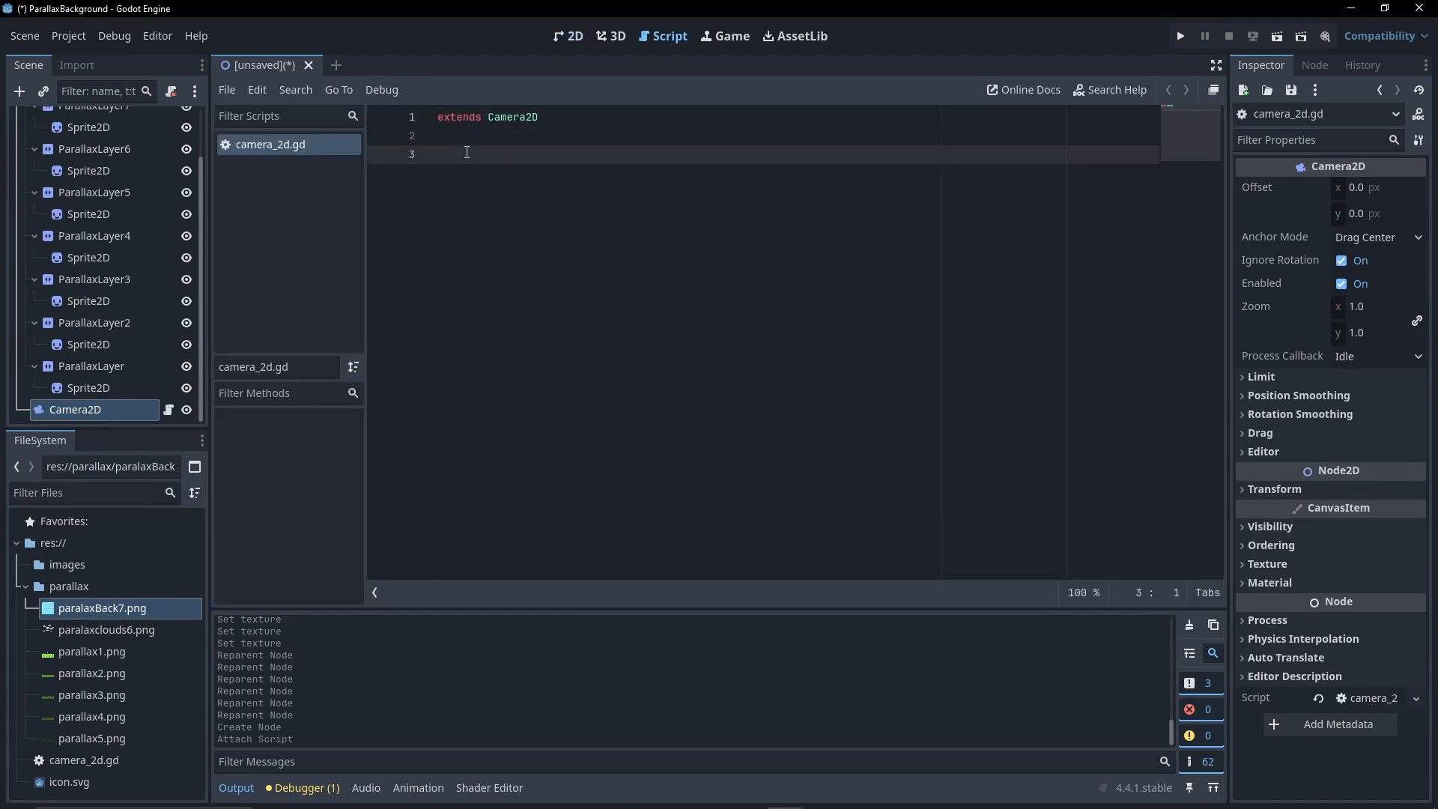
- Add two input actions named left and right to the project's input map
{"action": "left_click", "coordinate": [86, 39]}
{"action": "left_click", "coordinate": [82, 55]}
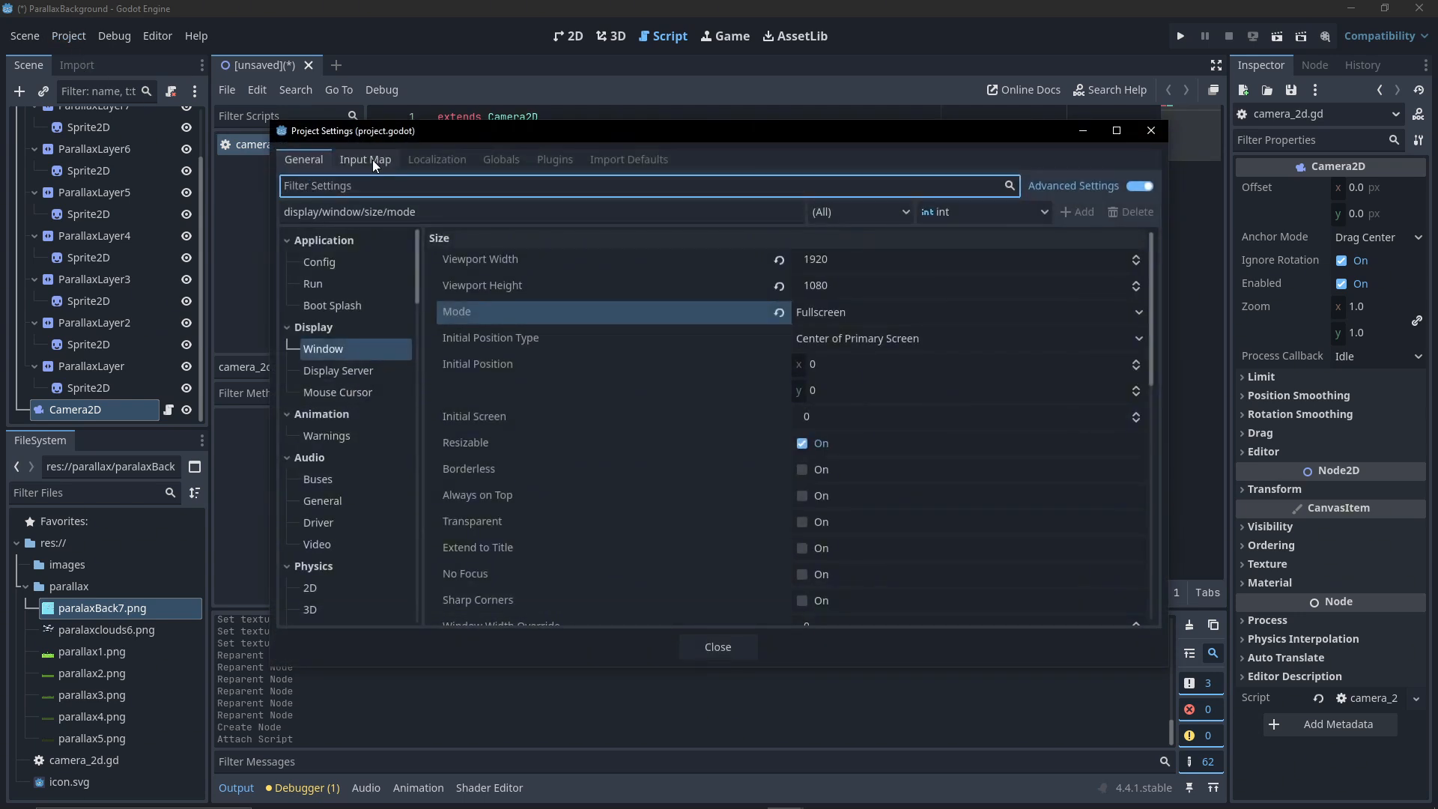
{"action": "left_click", "coordinate": [367, 160]}
{"action": "left_click", "coordinate": [892, 217]}
{"action": "type", "text": "left"}
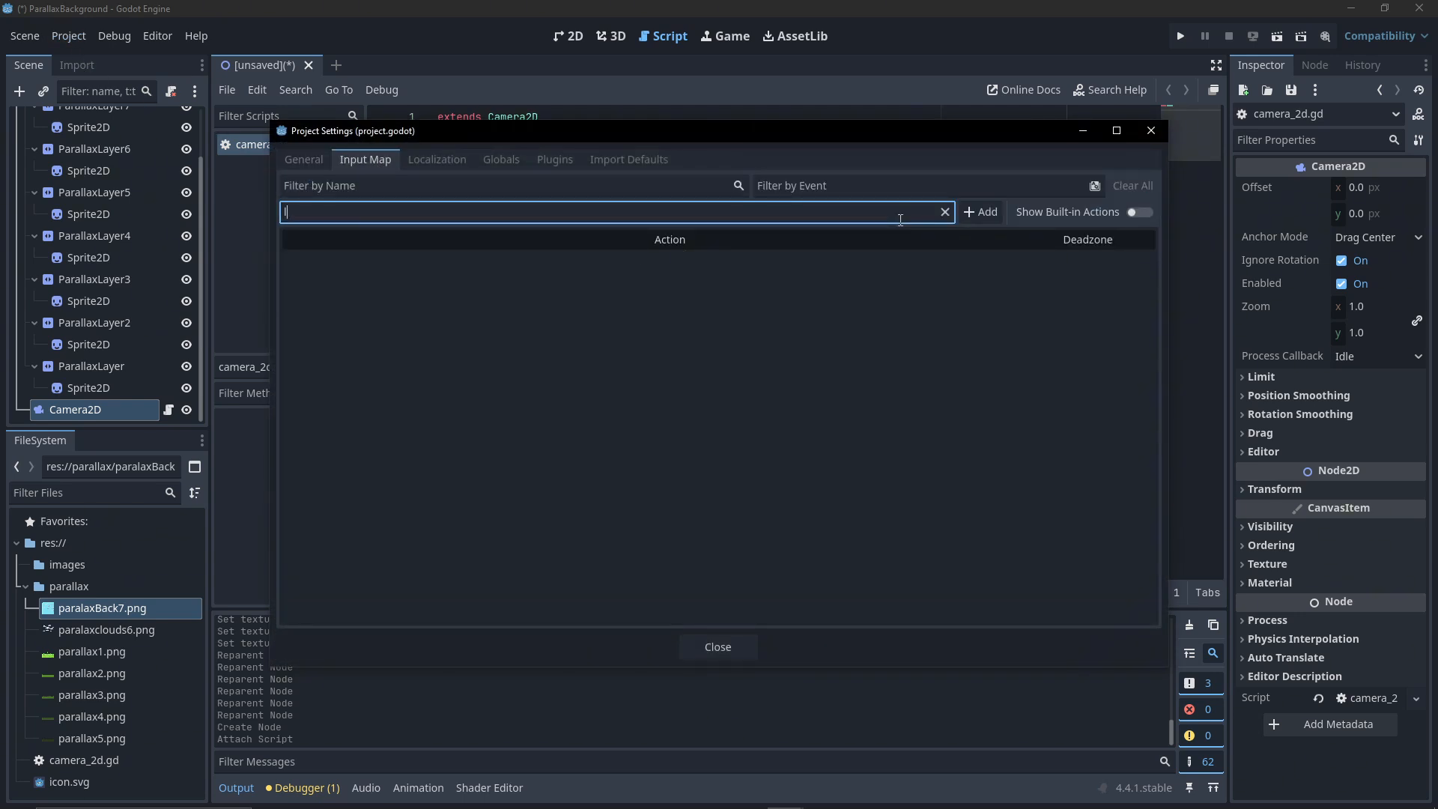
{"action": "key", "text": "Return"}
{"action": "type", "text": "riog"}
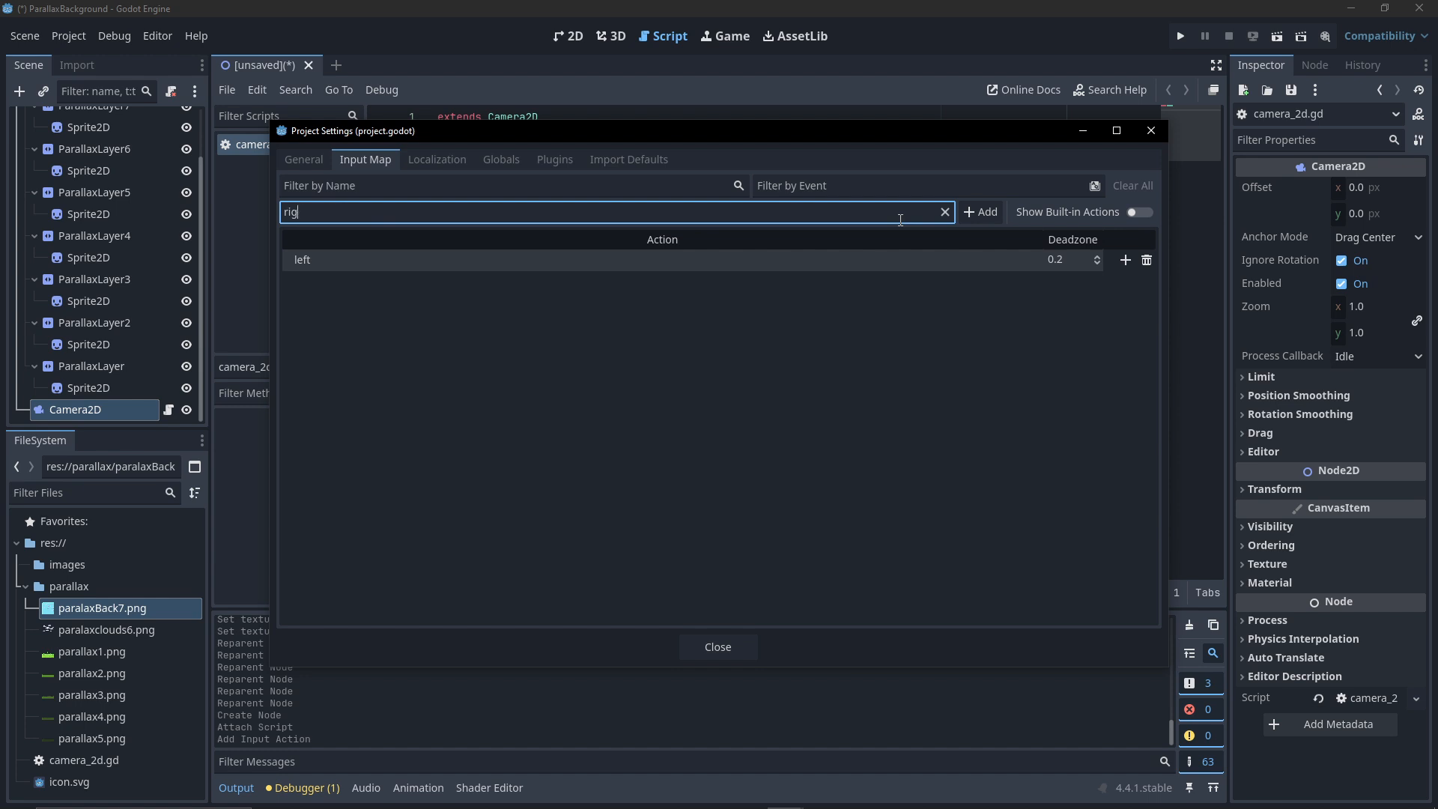
{"action": "type", "text": "ht"}
{"action": "key", "text": "Return"}
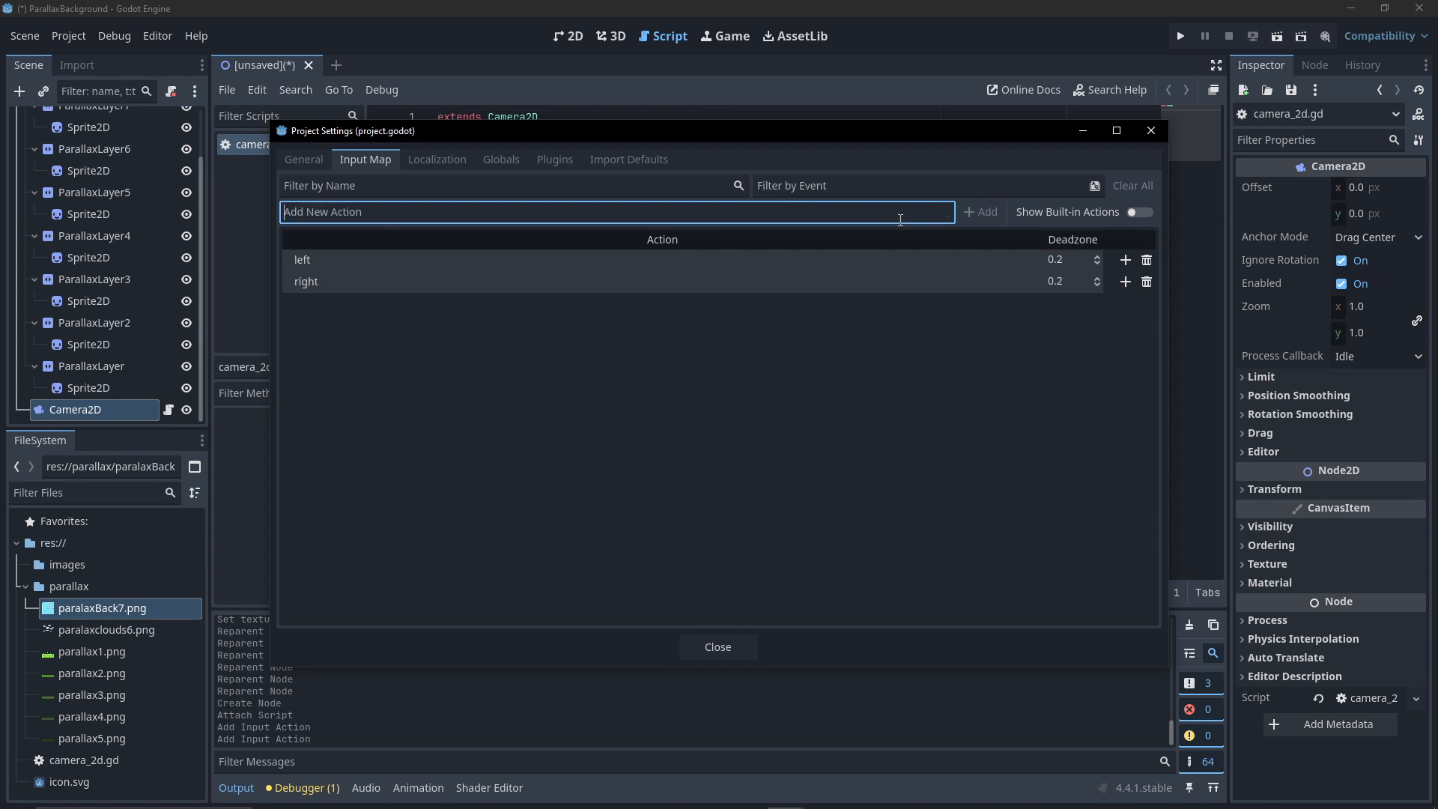
- Bind the A key to the left action and the D key to the right action, and close the project settings
{"action": "left_click", "coordinate": [1126, 261]}
{"action": "key", "text": "a"}
{"action": "left_click", "coordinate": [631, 641]}
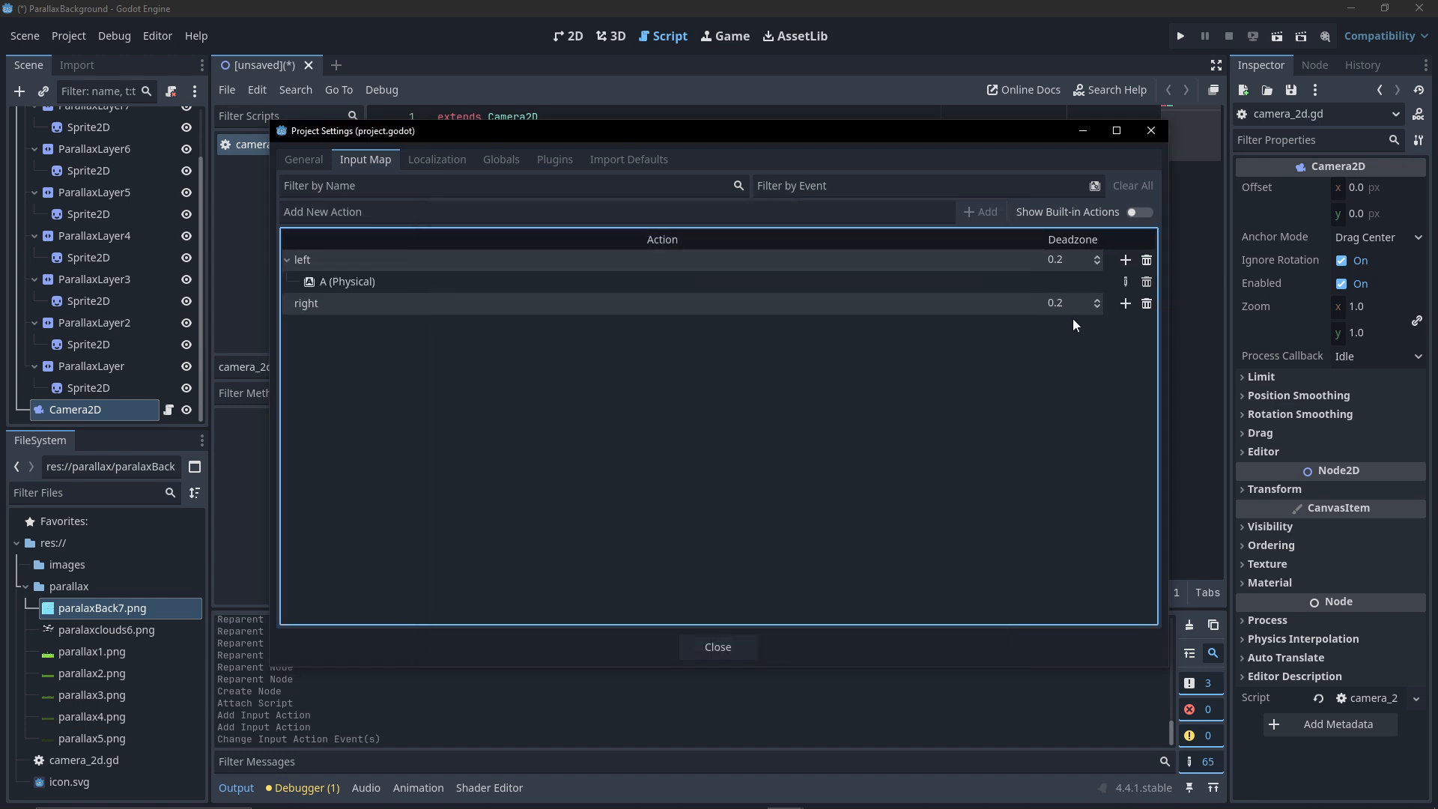
{"action": "left_click", "coordinate": [1125, 303]}
{"action": "key", "text": "d"}
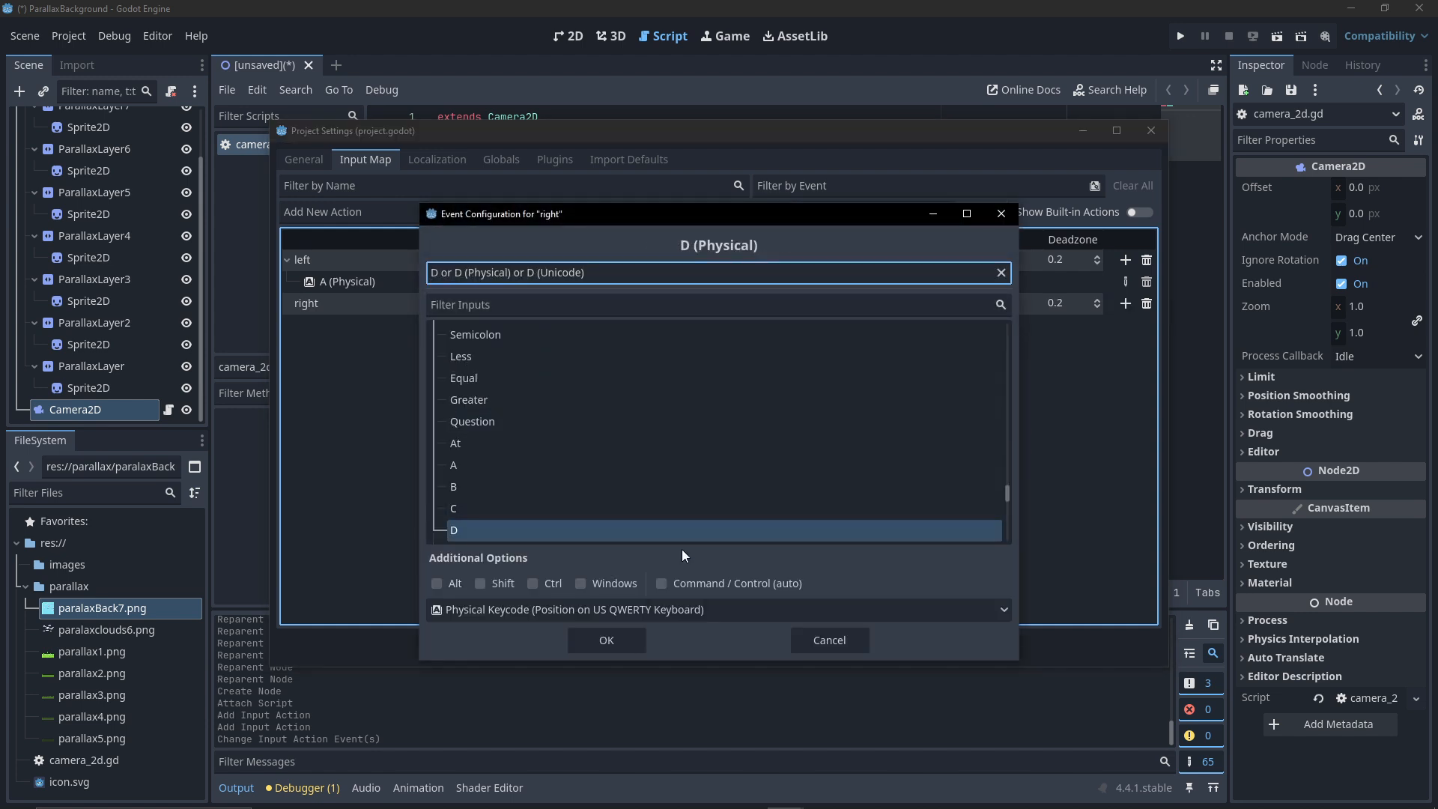
{"action": "left_click", "coordinate": [603, 641]}
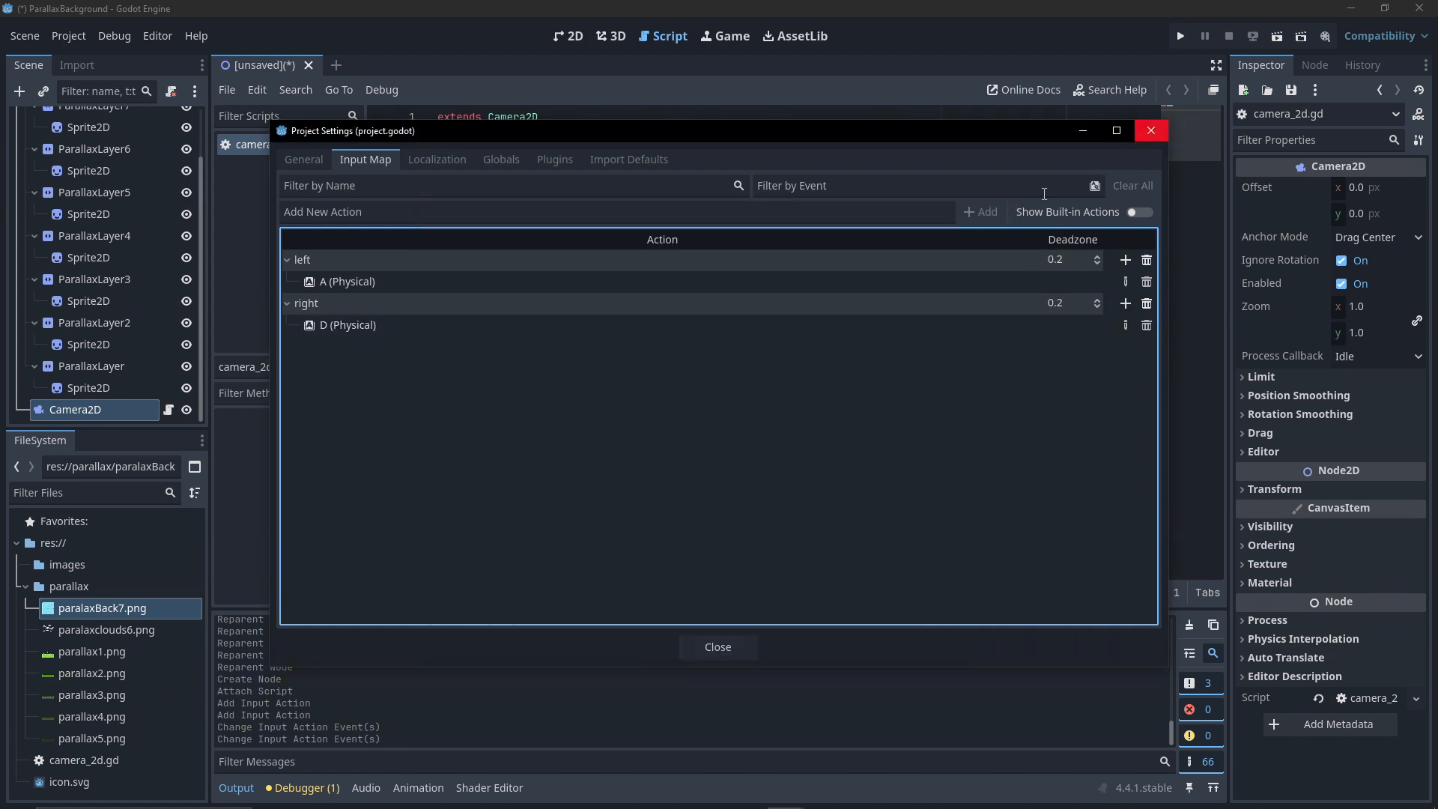
{"action": "left_click", "coordinate": [1146, 136]}
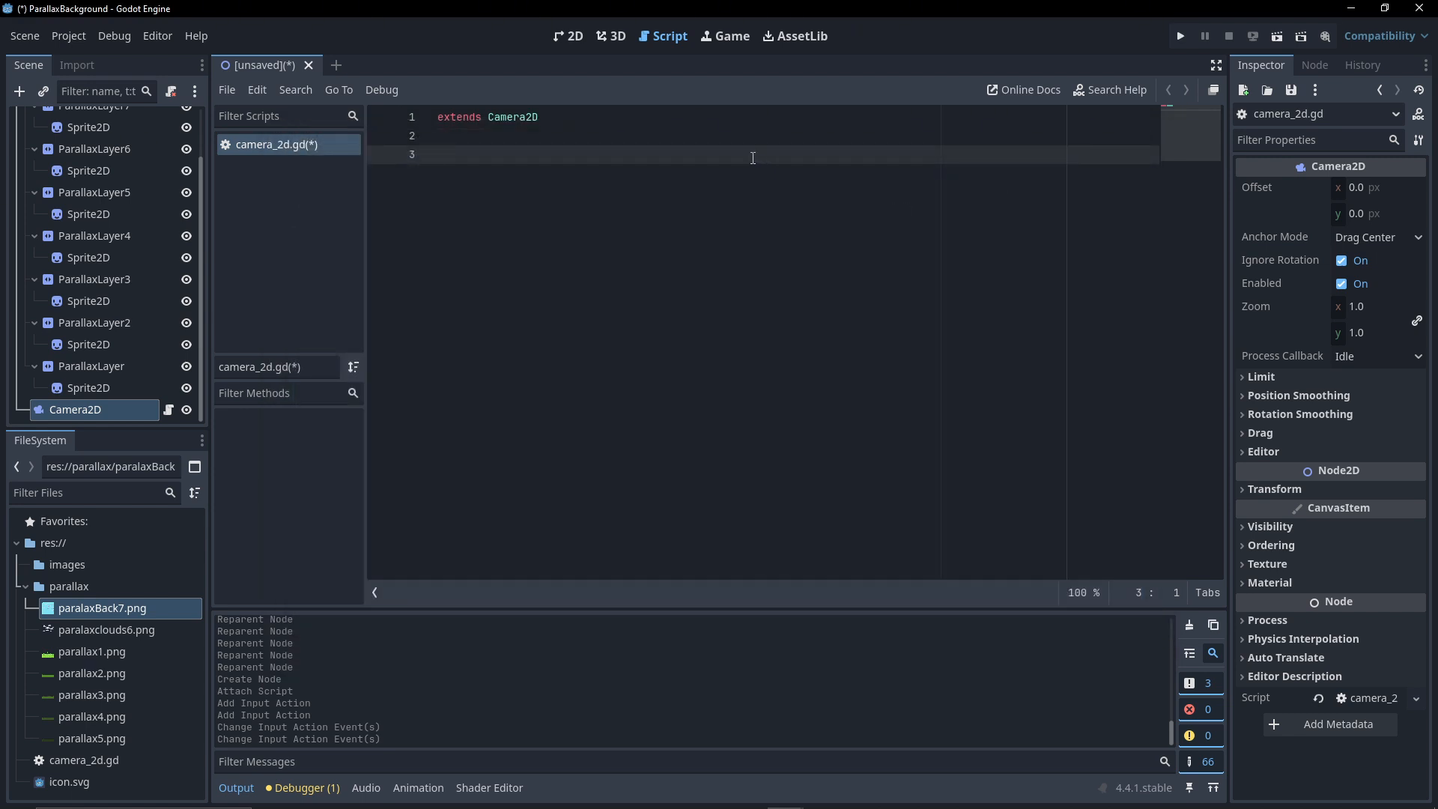
- Add a _physics_process(delta: float) -> void function to the camera script
{"action": "type", "text": "func p"}
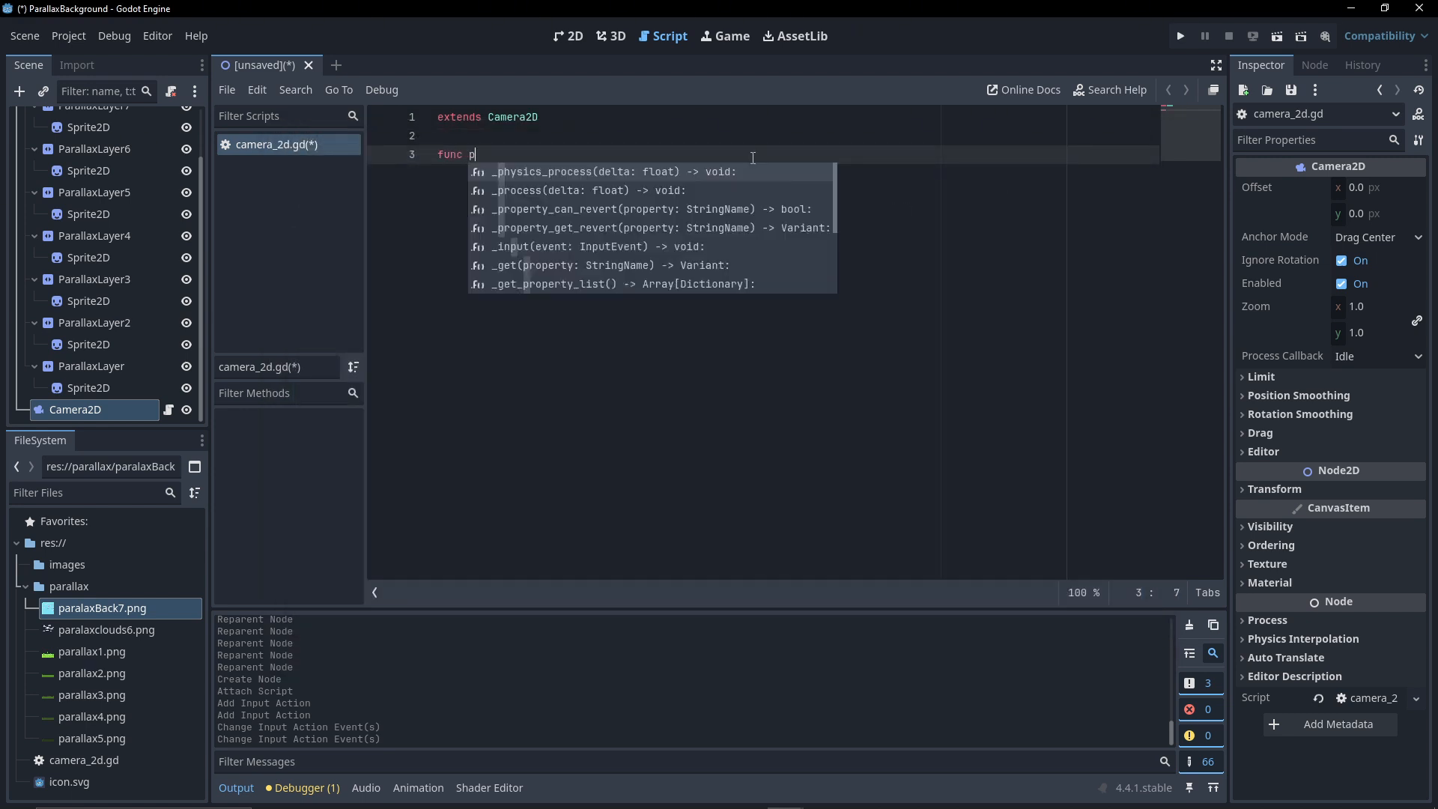
{"action": "type", "text": " _p"}
{"action": "key", "text": "Return"}
{"action": "key", "text": "Return"}
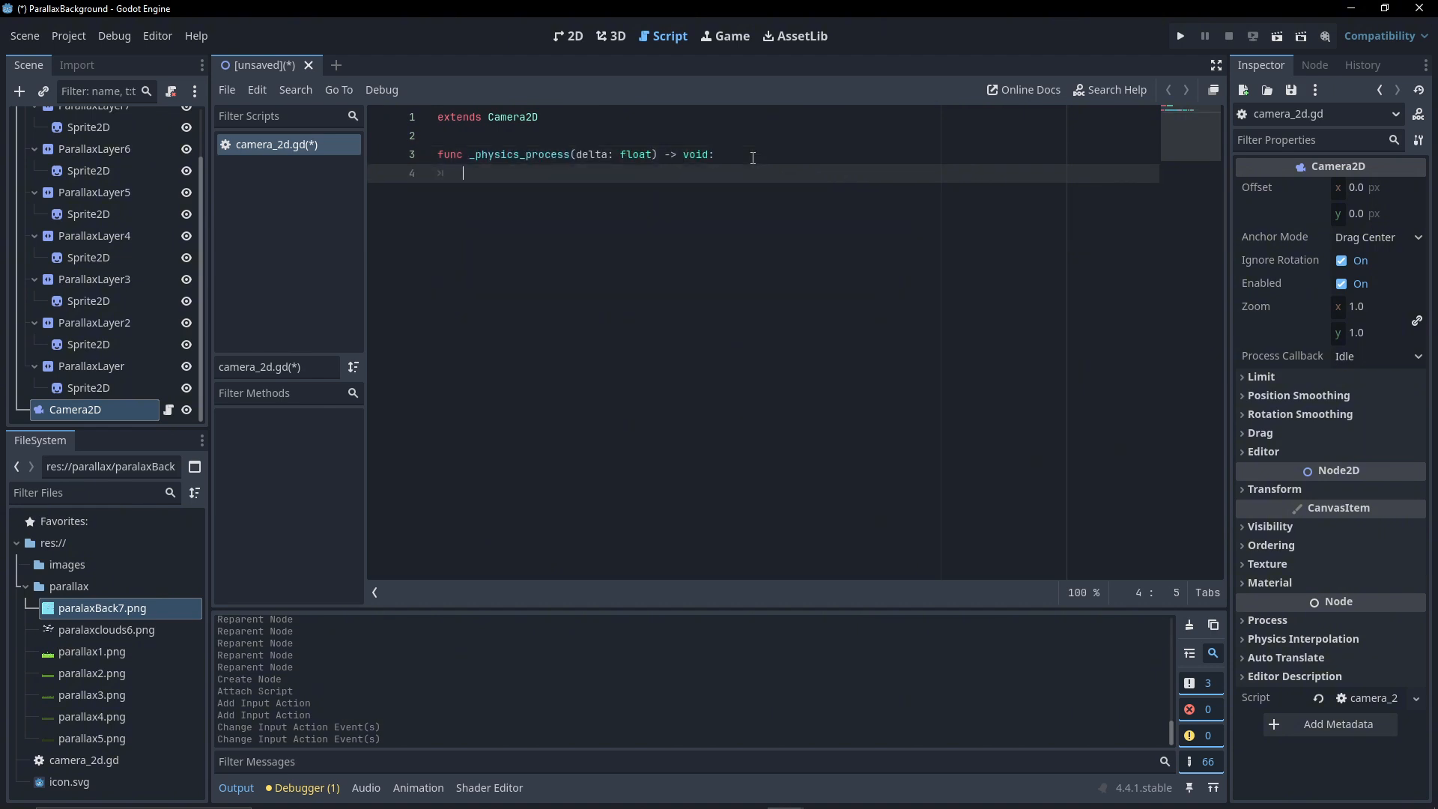
- In _physics_process, add an if Input.is_action_pressed("left") check that adds Vector2(-10, 0) to global_position
{"action": "type", "text": "if I"}
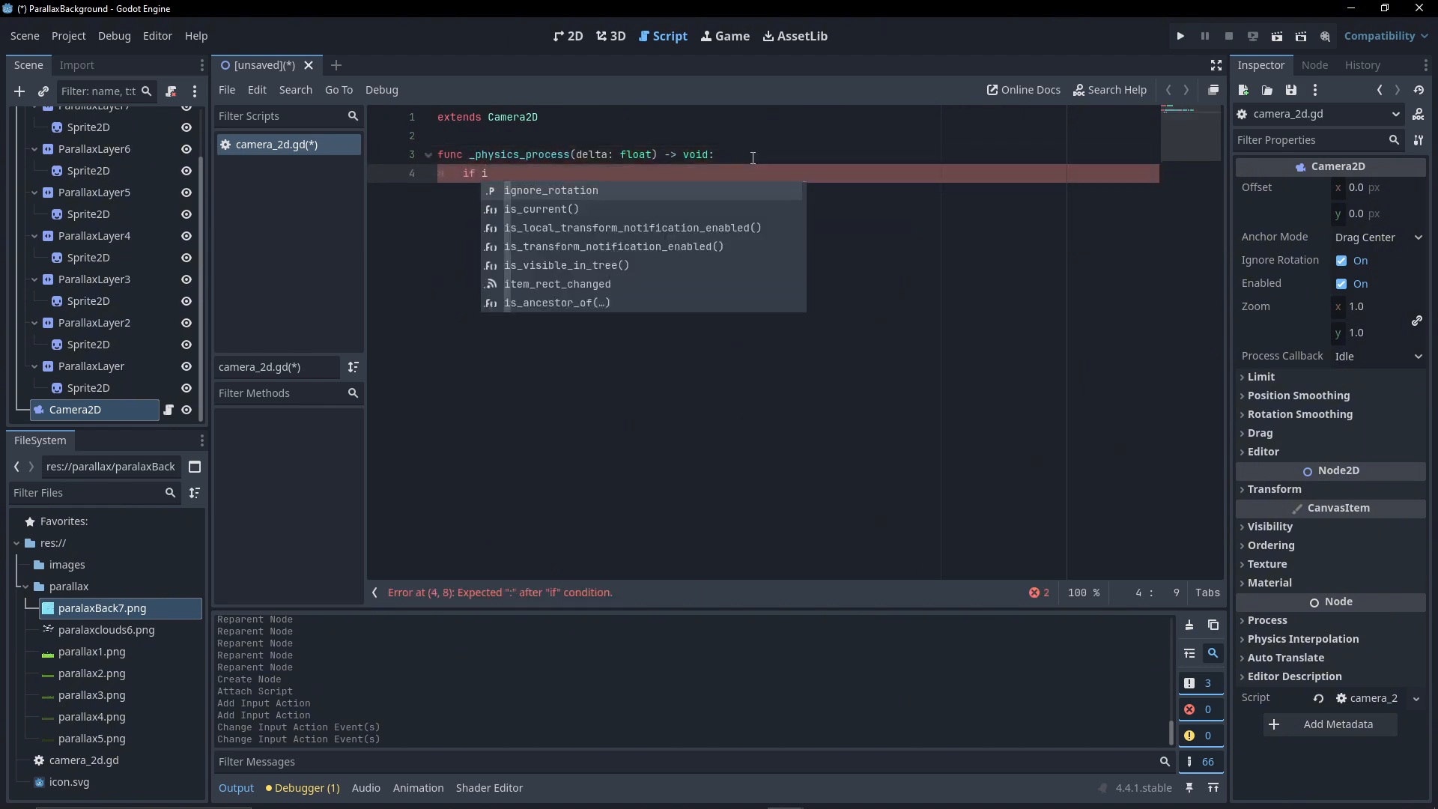
{"action": "type", "text": "nput."}
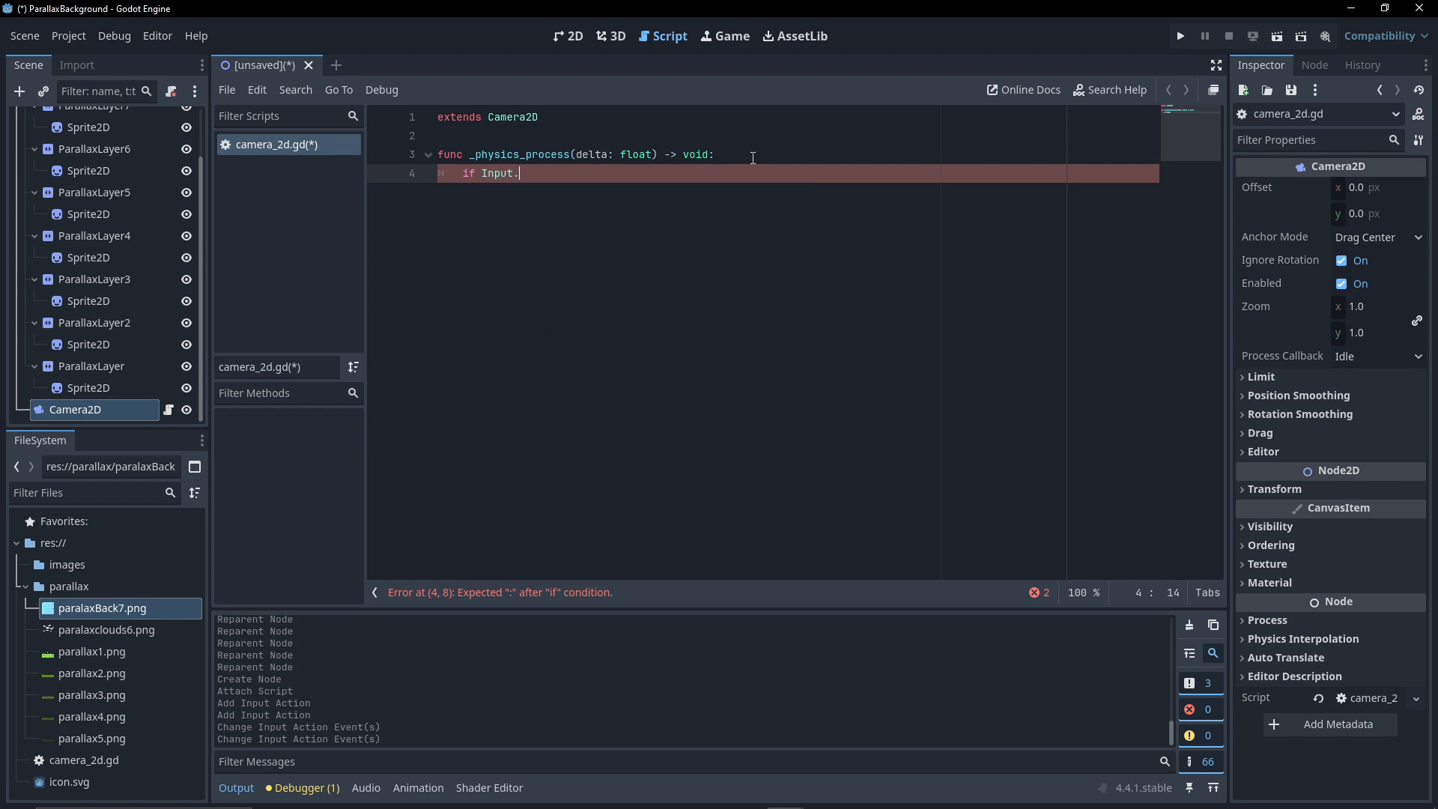
{"action": "type", "text": "is_action_p"}
{"action": "key", "text": "Return"}
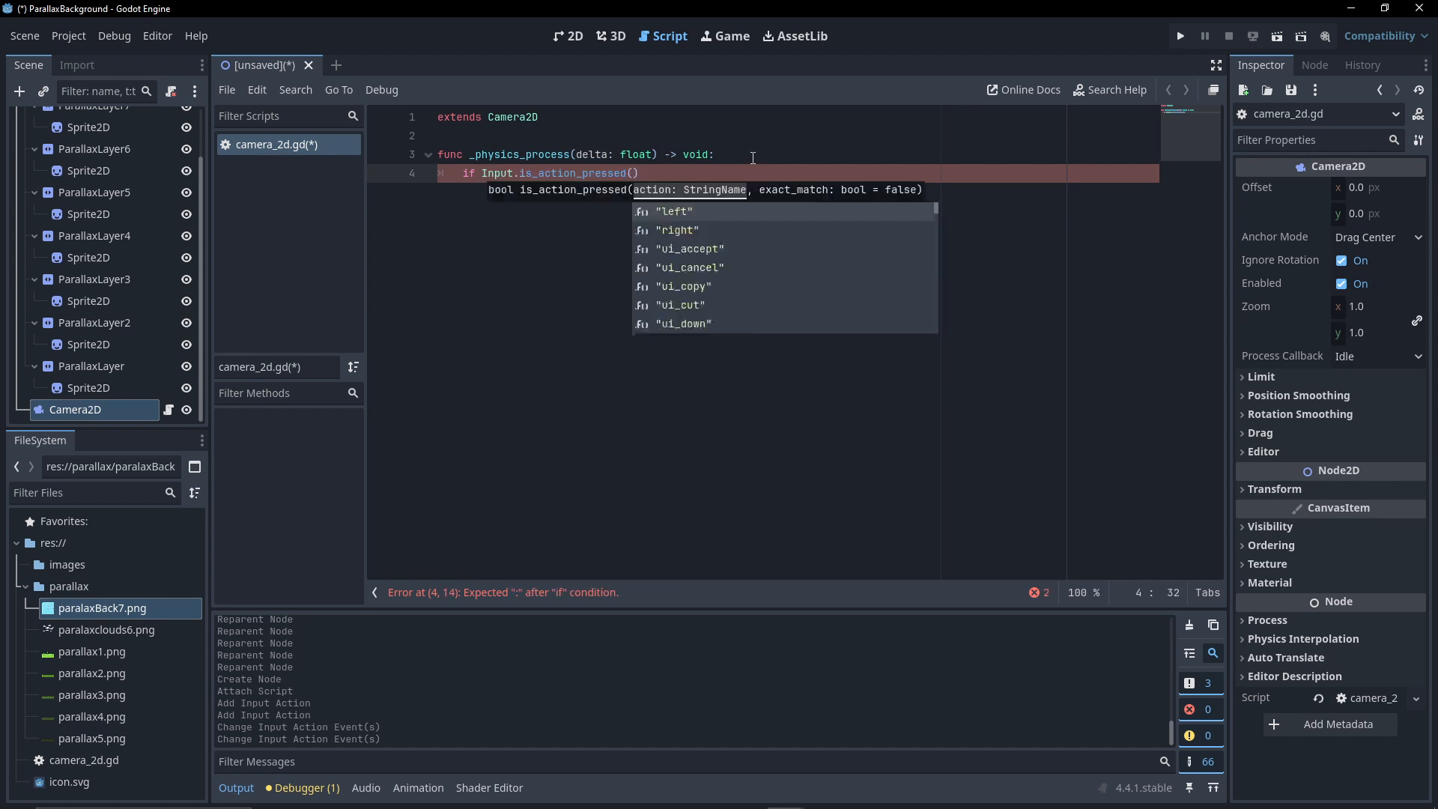
{"action": "type", "text": "left):"}
{"action": "key", "text": "Return"}
{"action": "type", "text": "global_position"}
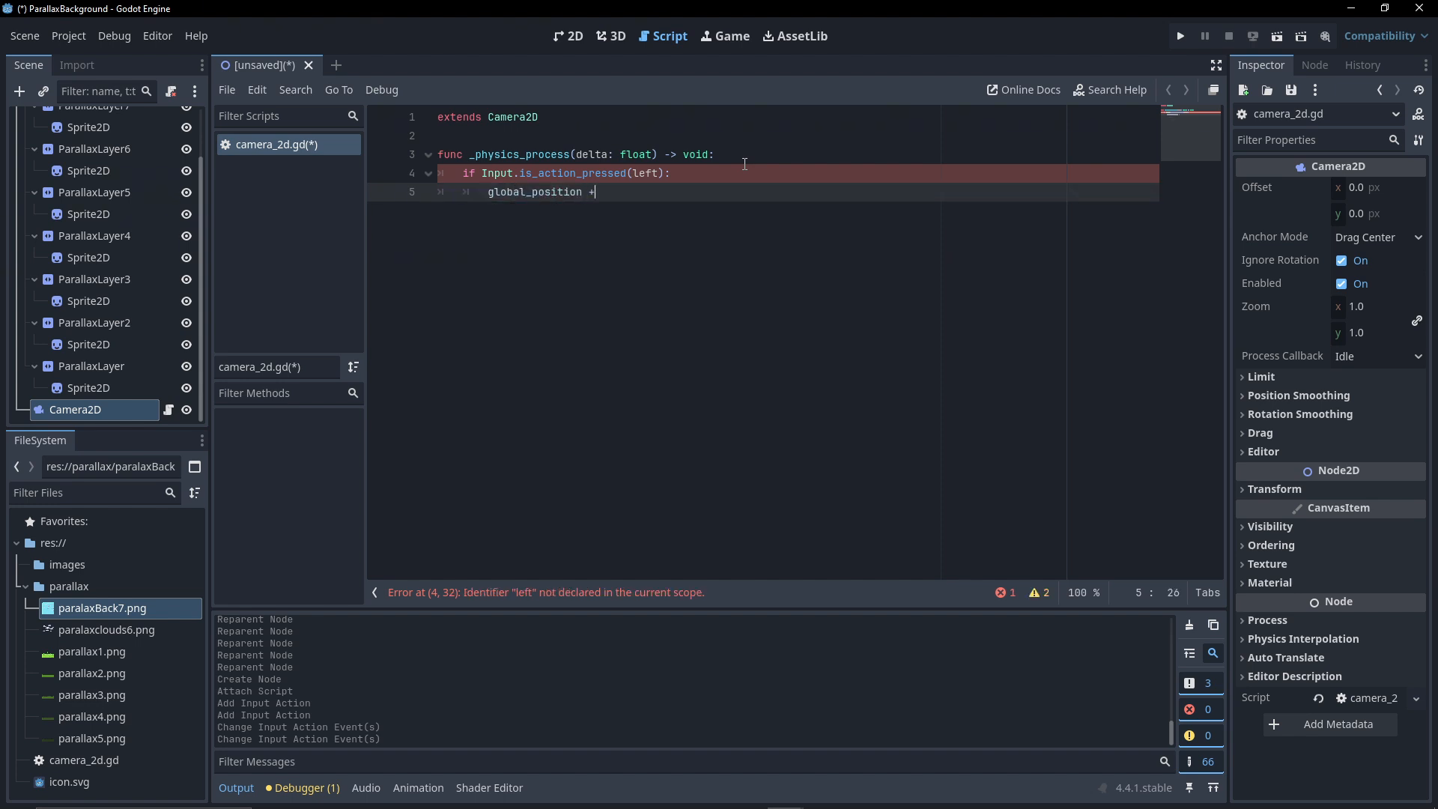
{"action": "type", "text": " += Vector2"}
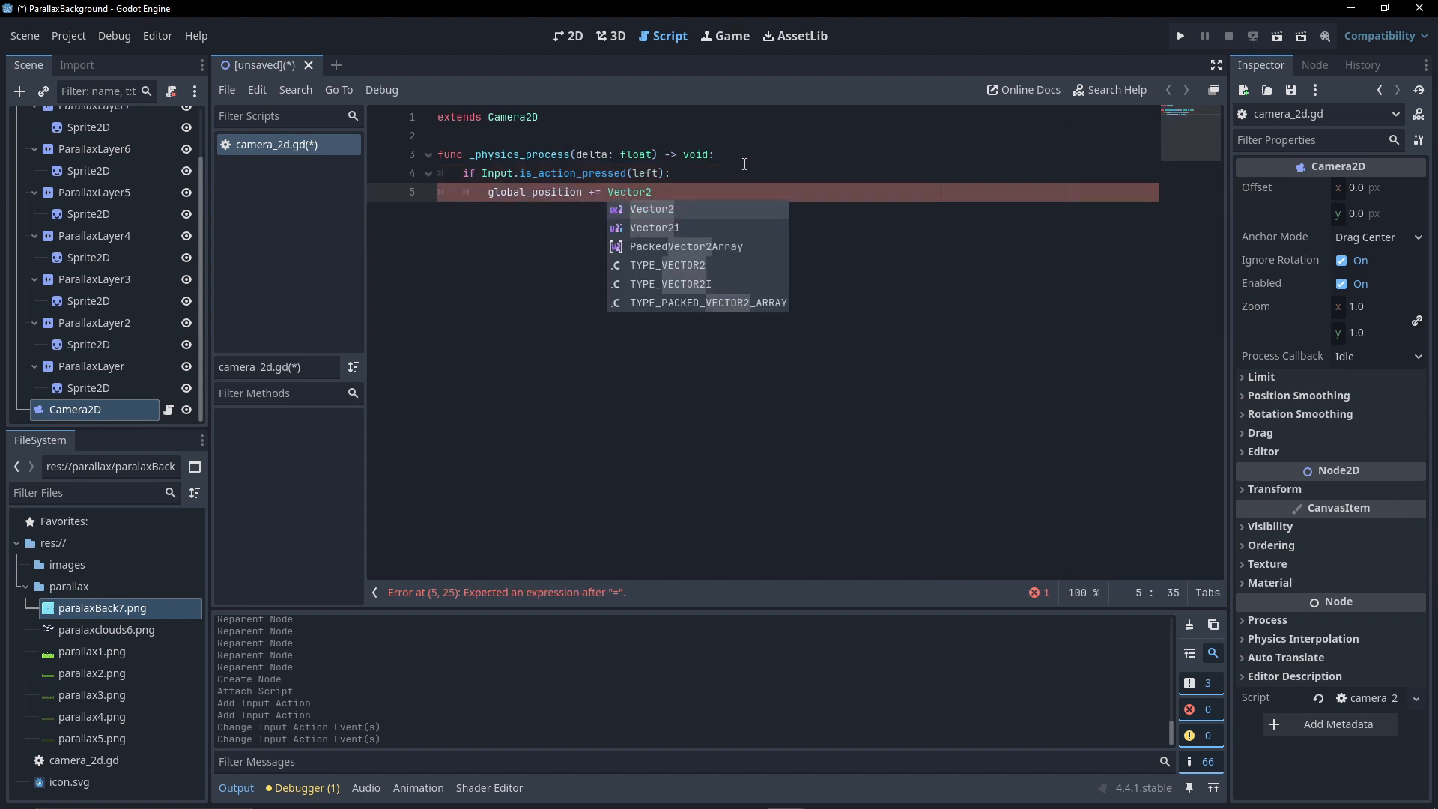
{"action": "type", "text": "(10, 0"}
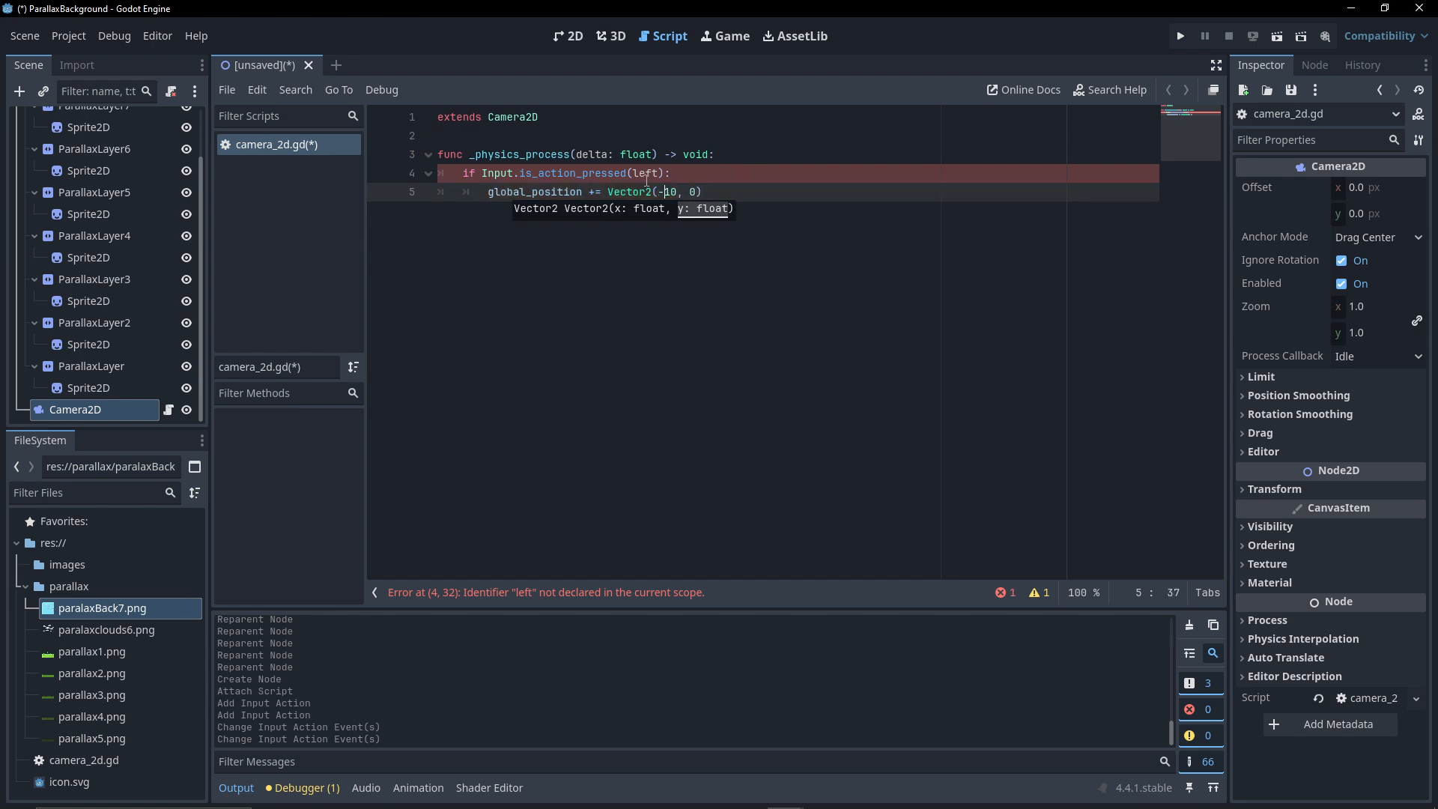
{"action": "left_click", "coordinate": [638, 174]}
{"action": "left_click", "coordinate": [650, 174]}
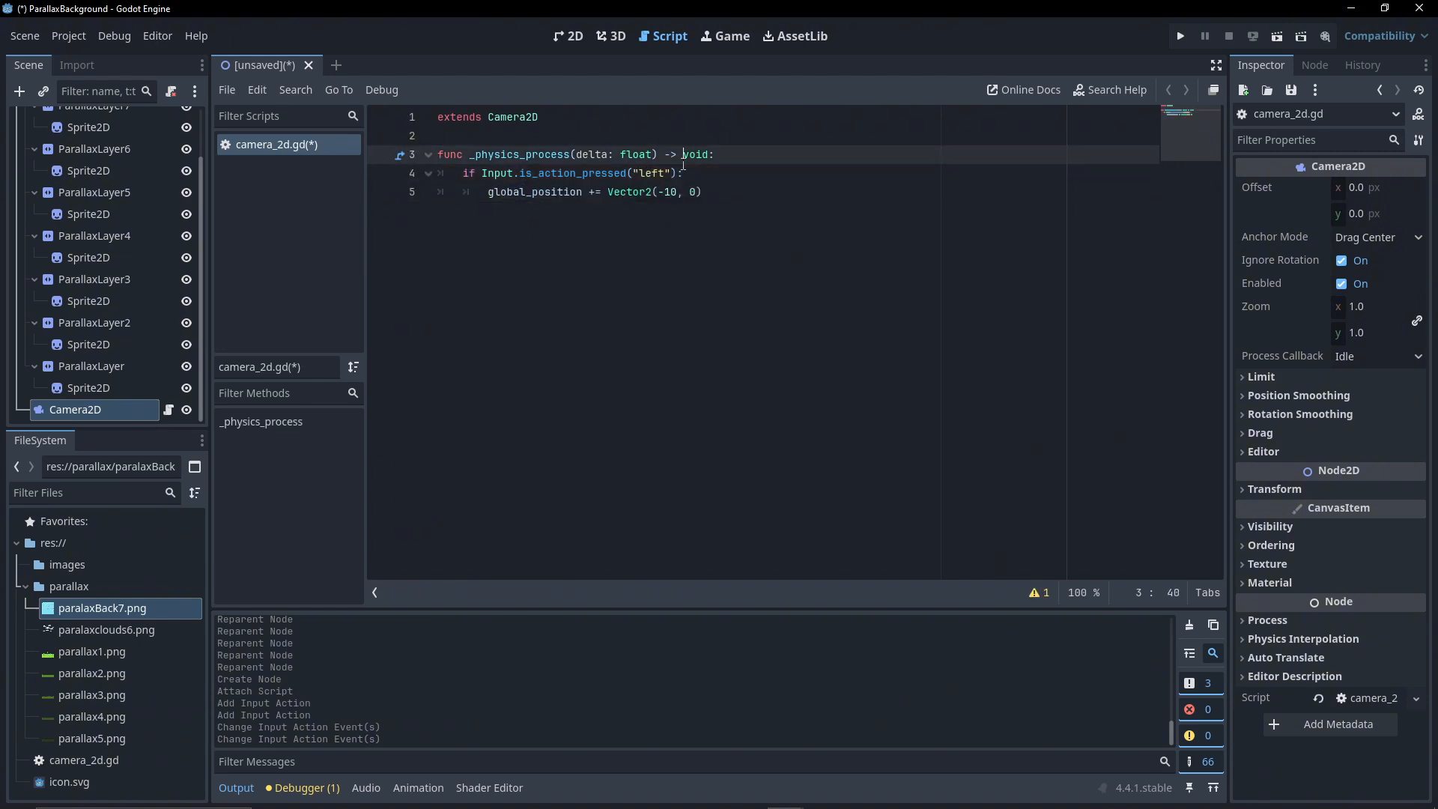
- Copy the left block below itself and change it to check "right" and add Vector2(10, 0) to global_position
{"action": "left_click_drag", "start_coordinate": [702, 192], "coordinate": [457, 172]}
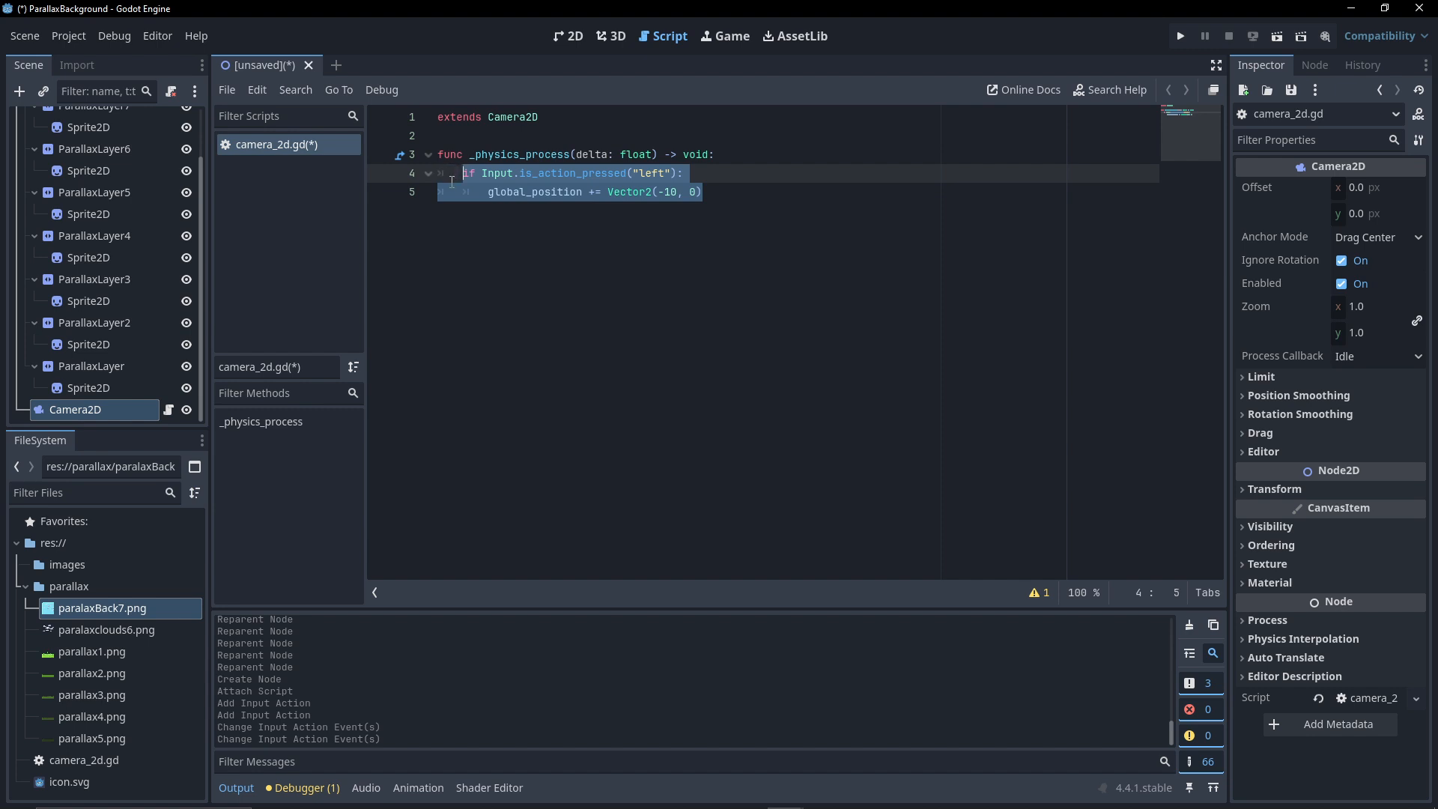
{"action": "left_click", "coordinate": [477, 206]}
{"action": "type", "text": "if Input.is_action_pressed(\"right\"): \t\tglobal_position += Vector2(-10, 0)"}
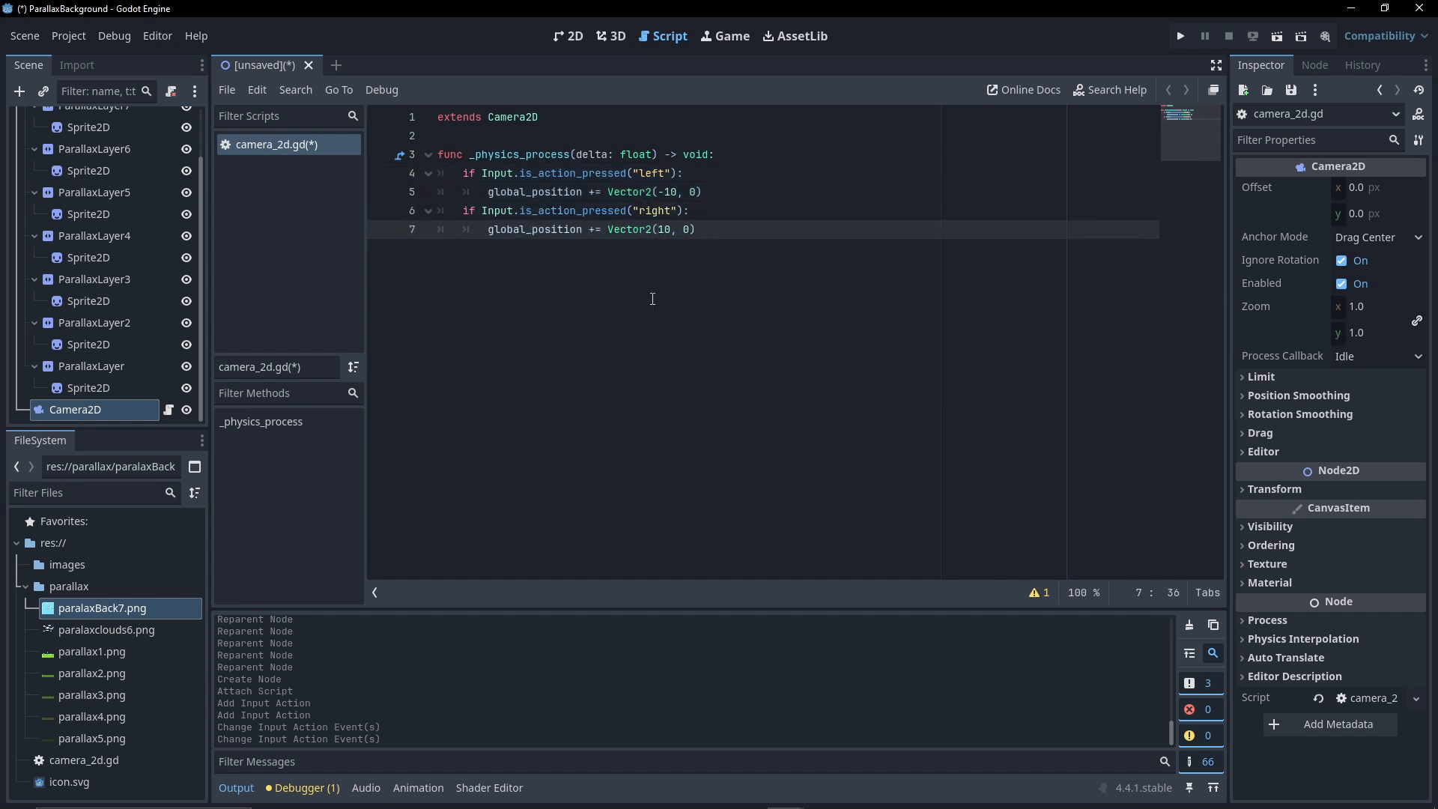
- Save the scene as world.tscn in res:// and make it the project's main scene
{"action": "key", "text": "ctrl+s"}
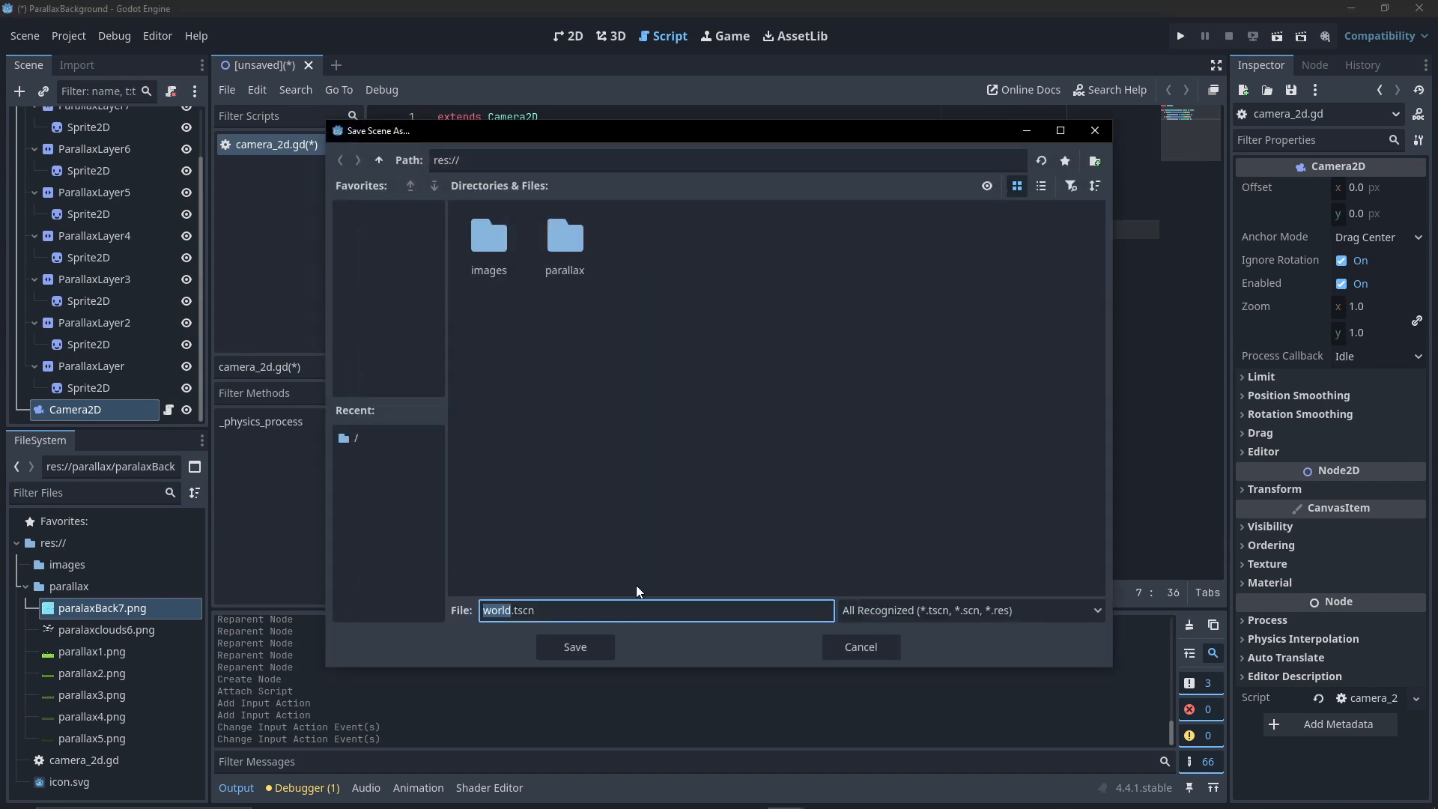
{"action": "left_click", "coordinate": [577, 646]}
{"action": "scroll", "coordinate": [128, 695], "scroll_direction": "down", "scroll_amount": 1}
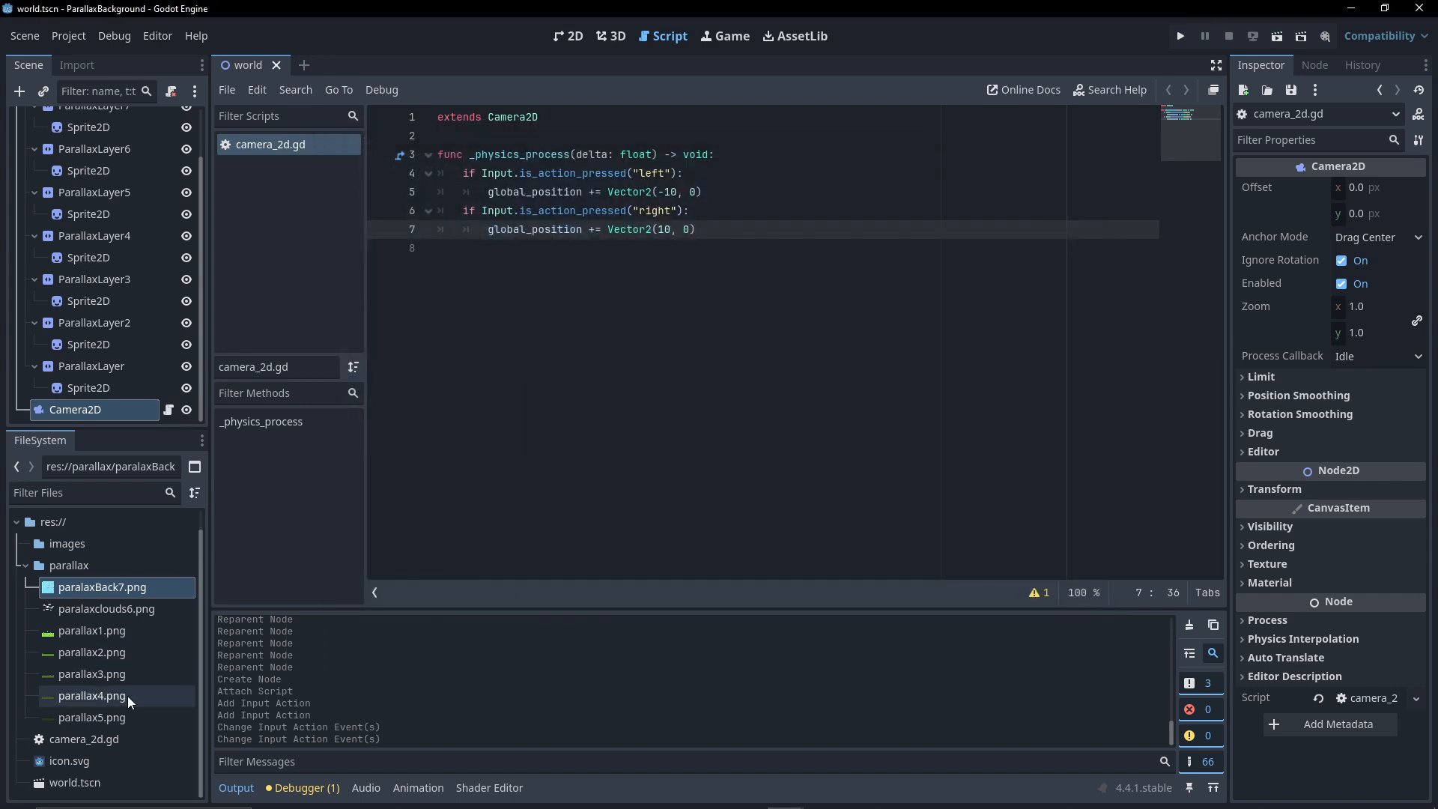
{"action": "right_click", "coordinate": [84, 782]}
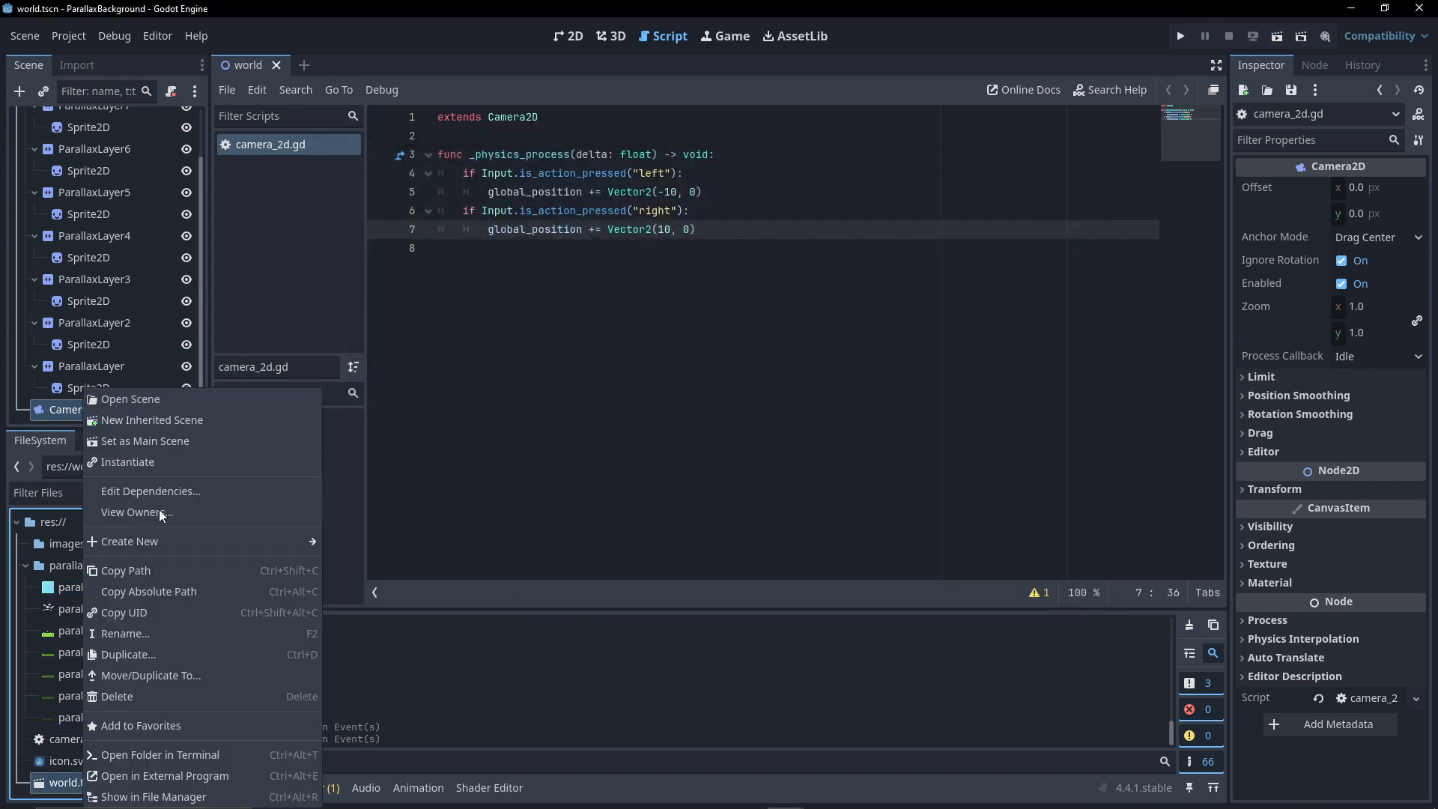
{"action": "left_click", "coordinate": [151, 445]}
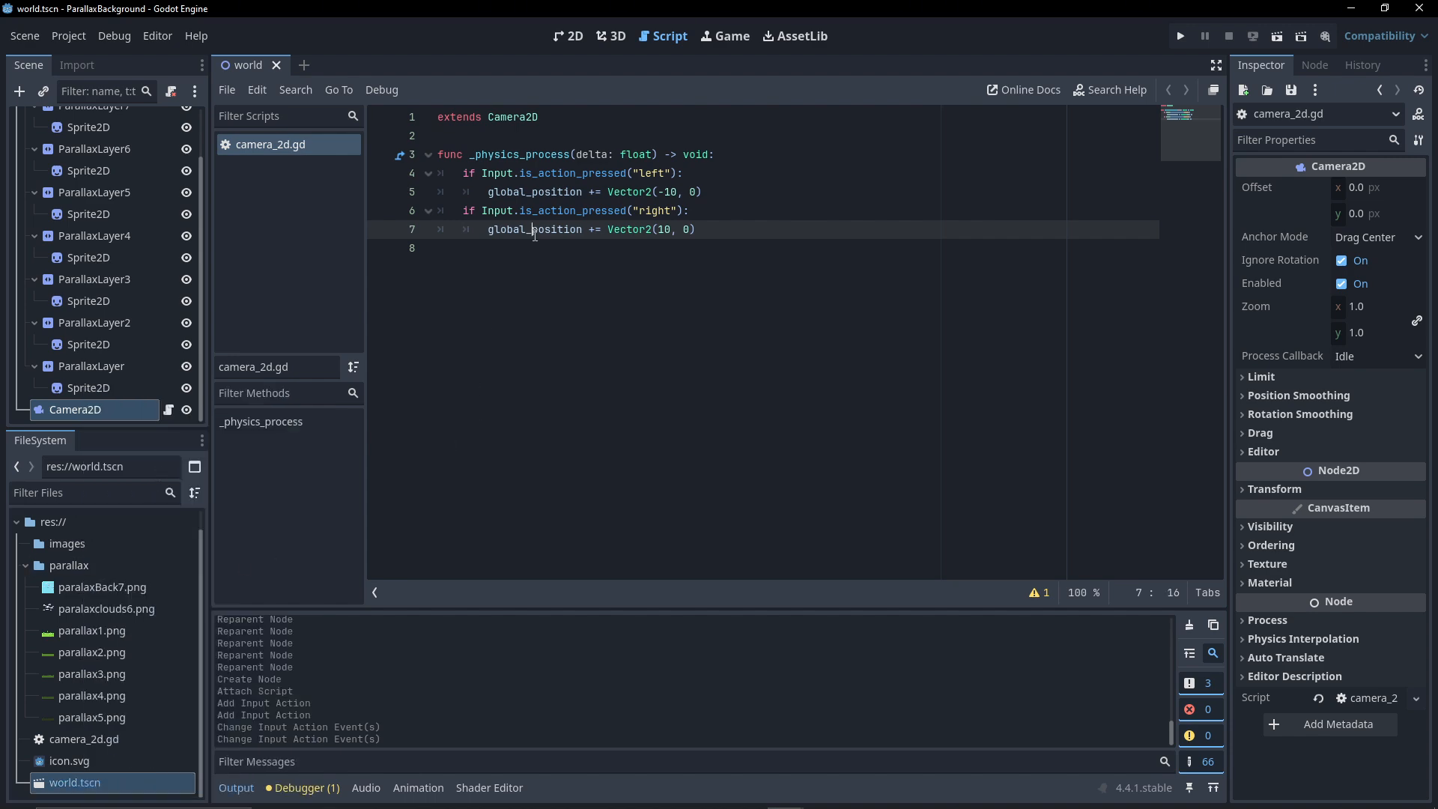
- Run the project from the 2D view to check the camera's framing of the background, and close the game window
{"action": "left_click", "coordinate": [517, 257]}
{"action": "left_click", "coordinate": [569, 35]}
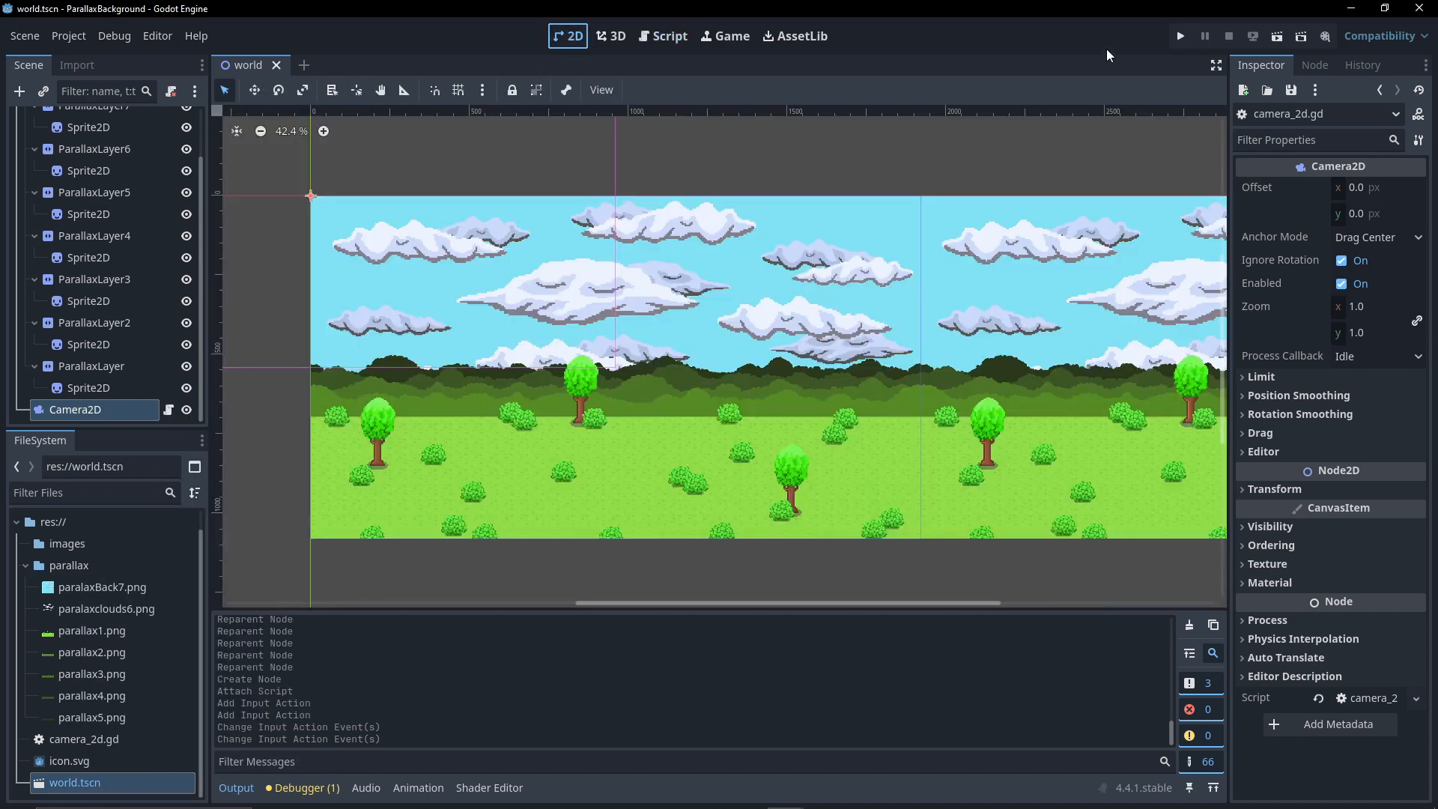
{"action": "left_click", "coordinate": [1180, 38]}
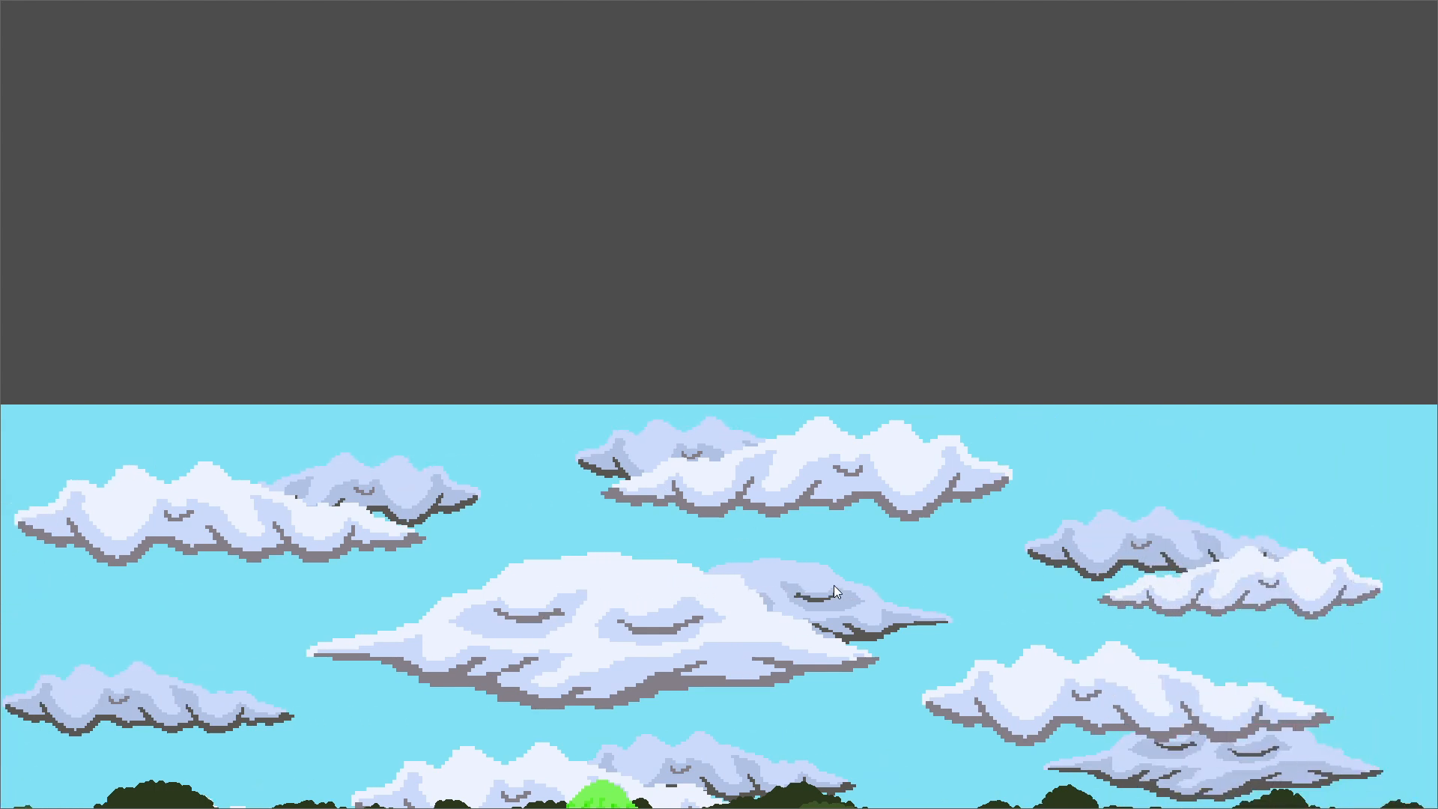
{"action": "key", "text": "alt+F4"}
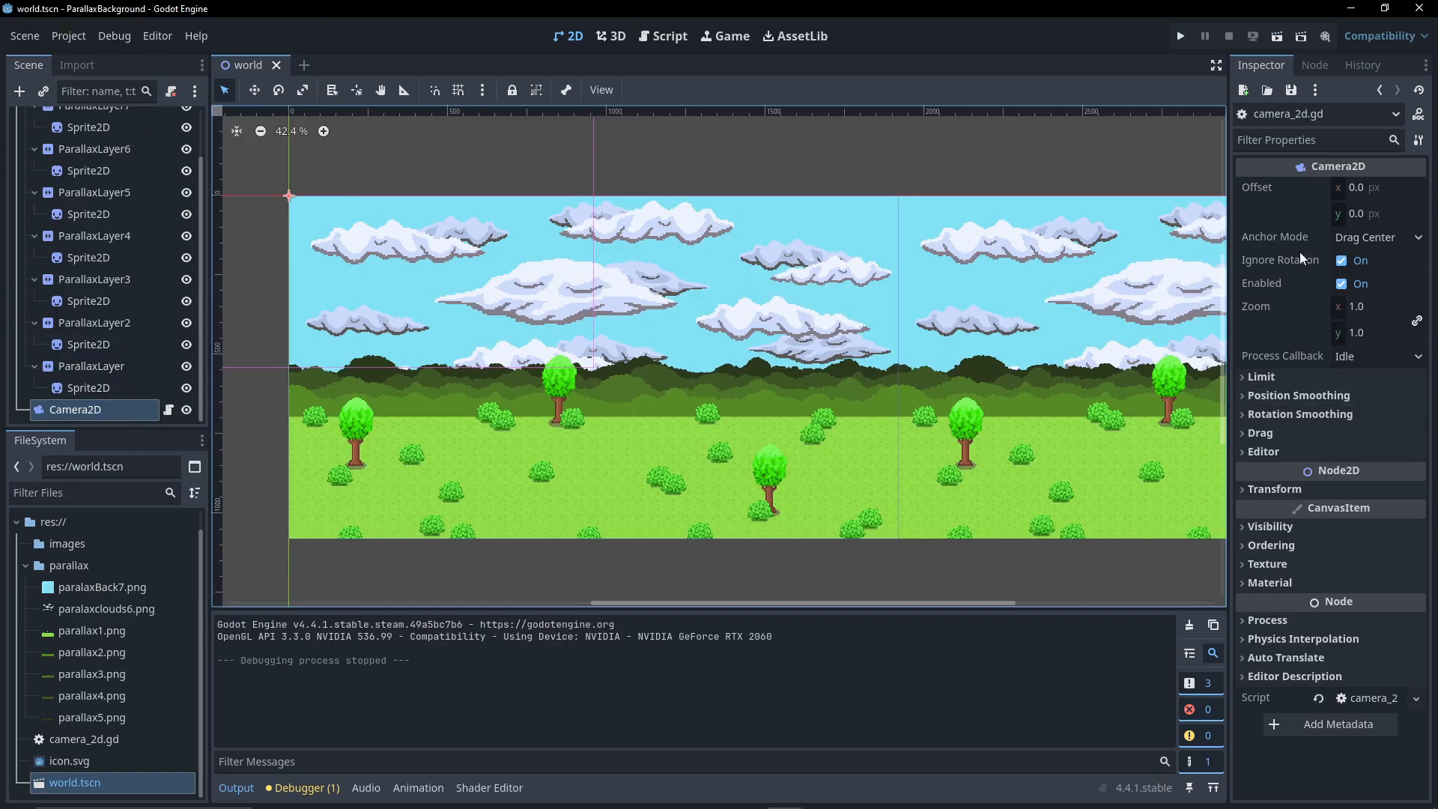
- Set the Camera2D's vertical position to 1080/2, giving 540 px
{"action": "left_click", "coordinate": [1248, 494]}
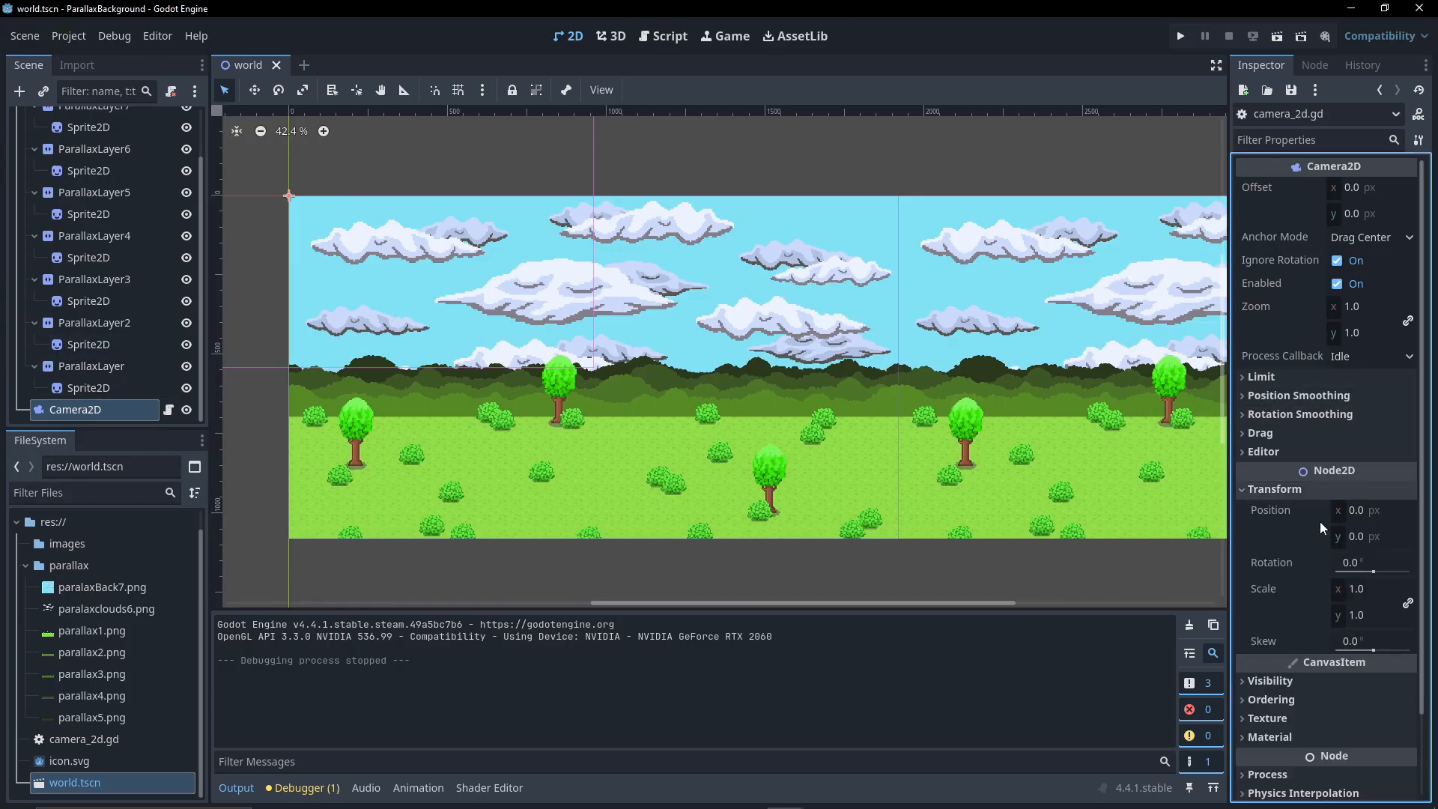
{"action": "left_click", "coordinate": [1356, 538]}
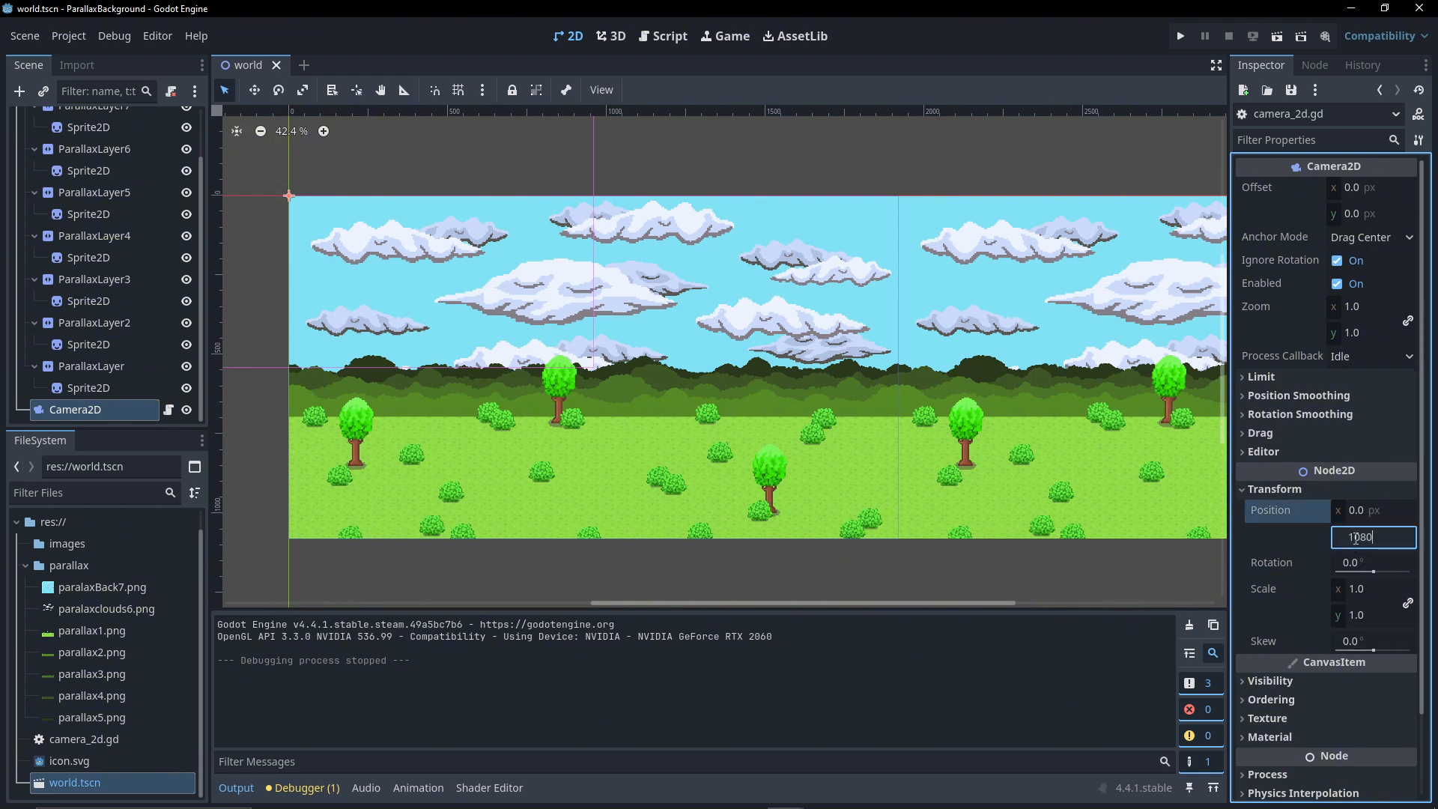
{"action": "type", "text": "1080/2"}
{"action": "key", "text": "Return"}
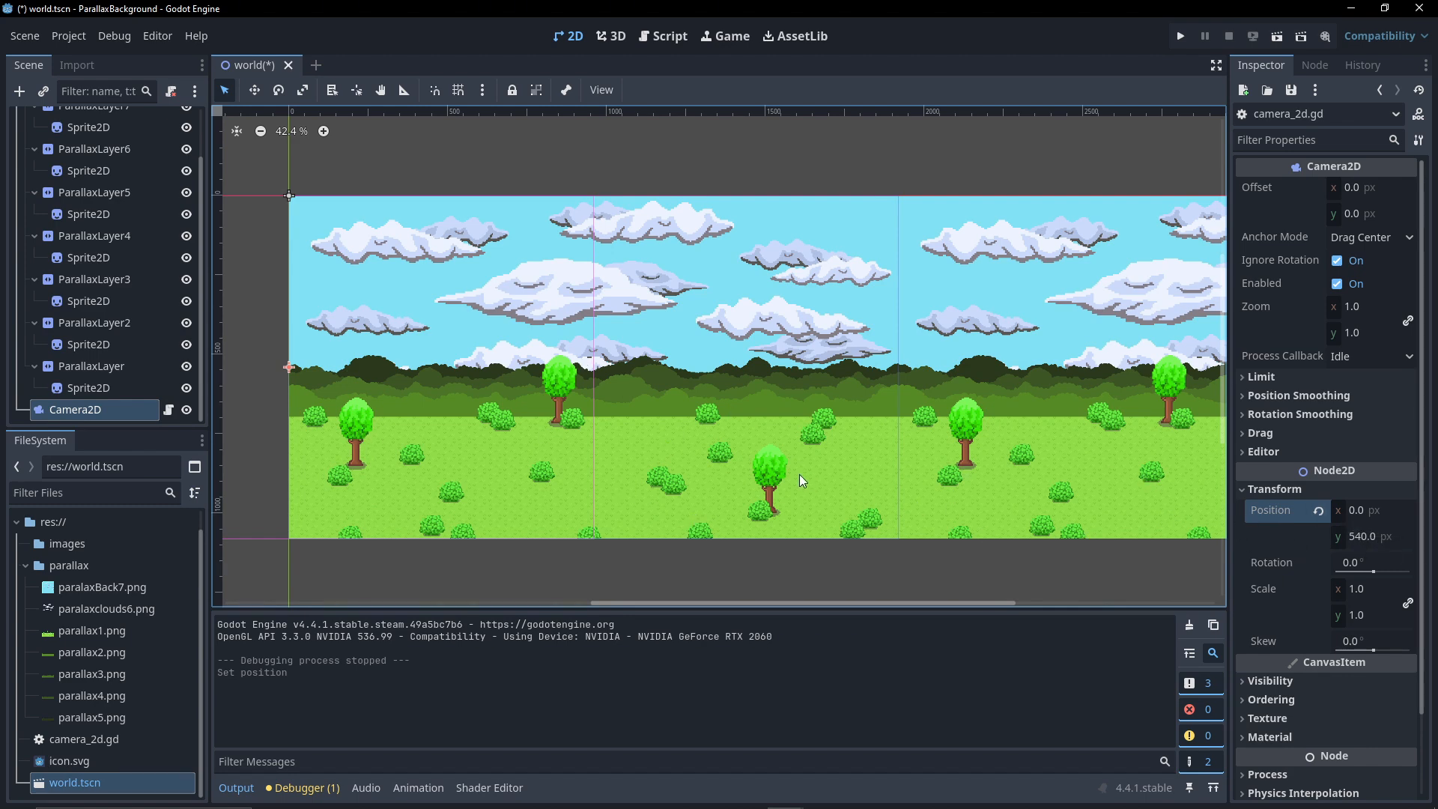
{"action": "middle_click_drag", "start_coordinate": [609, 382], "coordinate": [713, 382]}
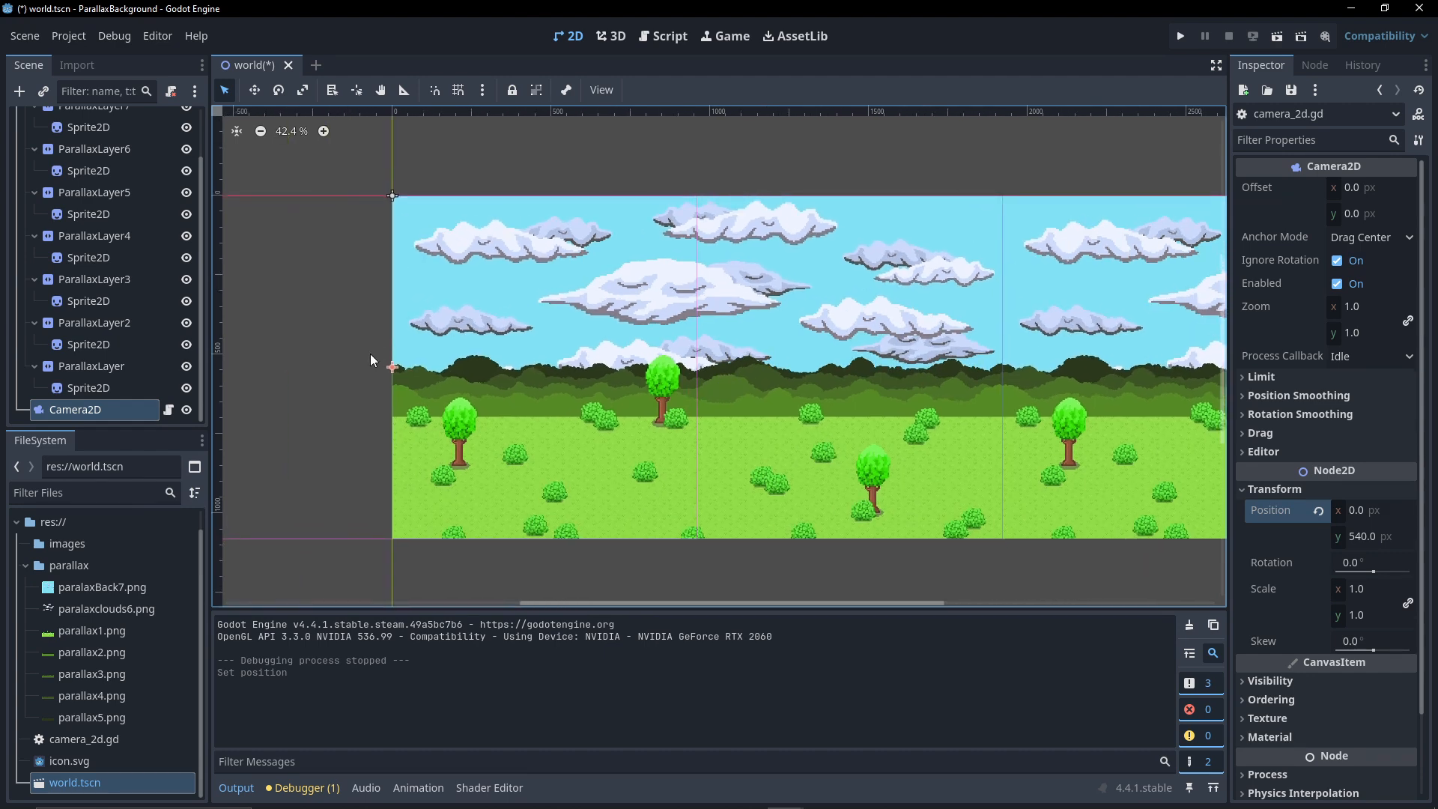
{"action": "scroll", "coordinate": [126, 331], "scroll_direction": "up", "scroll_amount": 2}
{"action": "scroll", "coordinate": [125, 331], "scroll_direction": "down", "scroll_amount": 2}
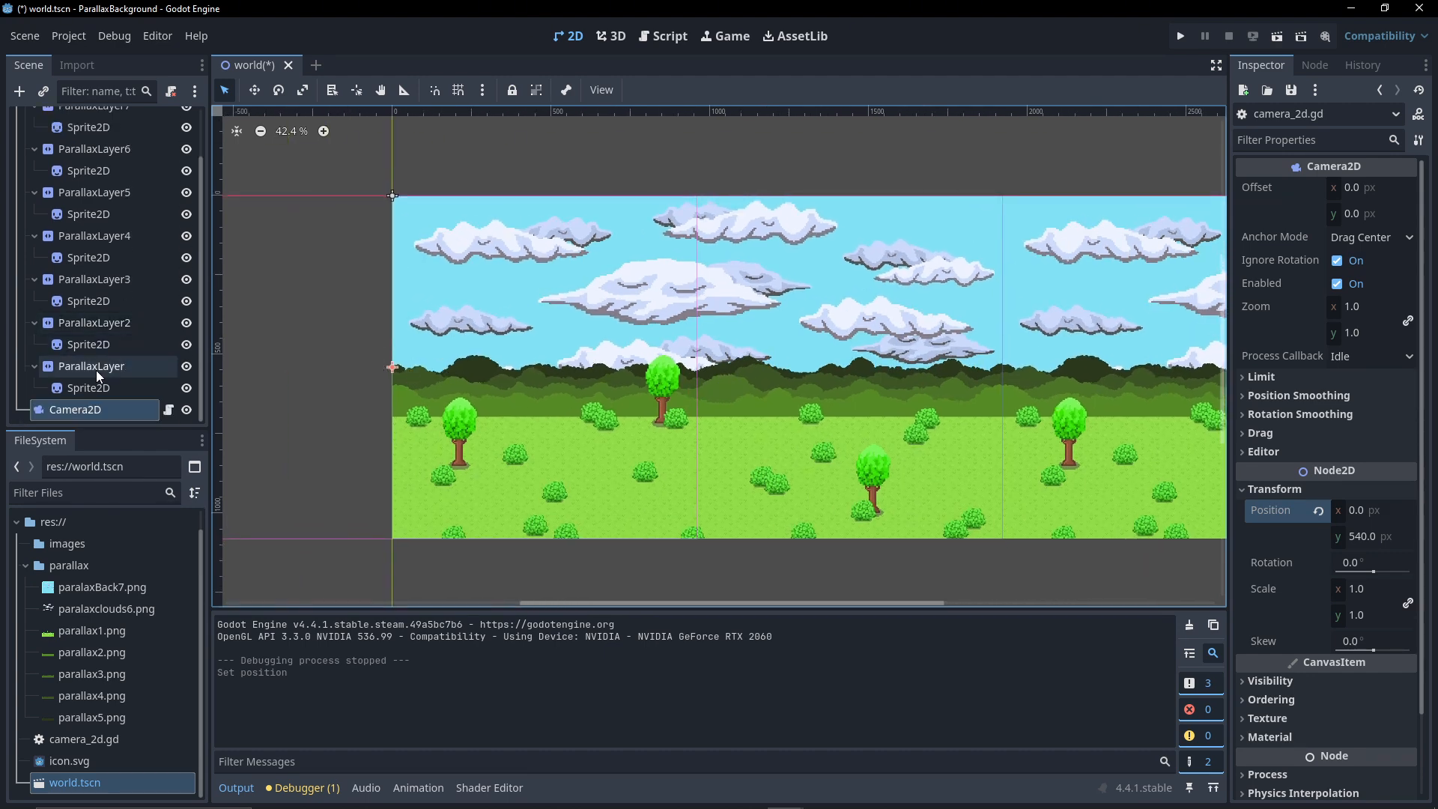
- Check the motion scale property on ParallaxLayer and set ParallaxLayer2's motion scale to 0.6 on both axes
{"action": "left_click", "coordinate": [88, 367]}
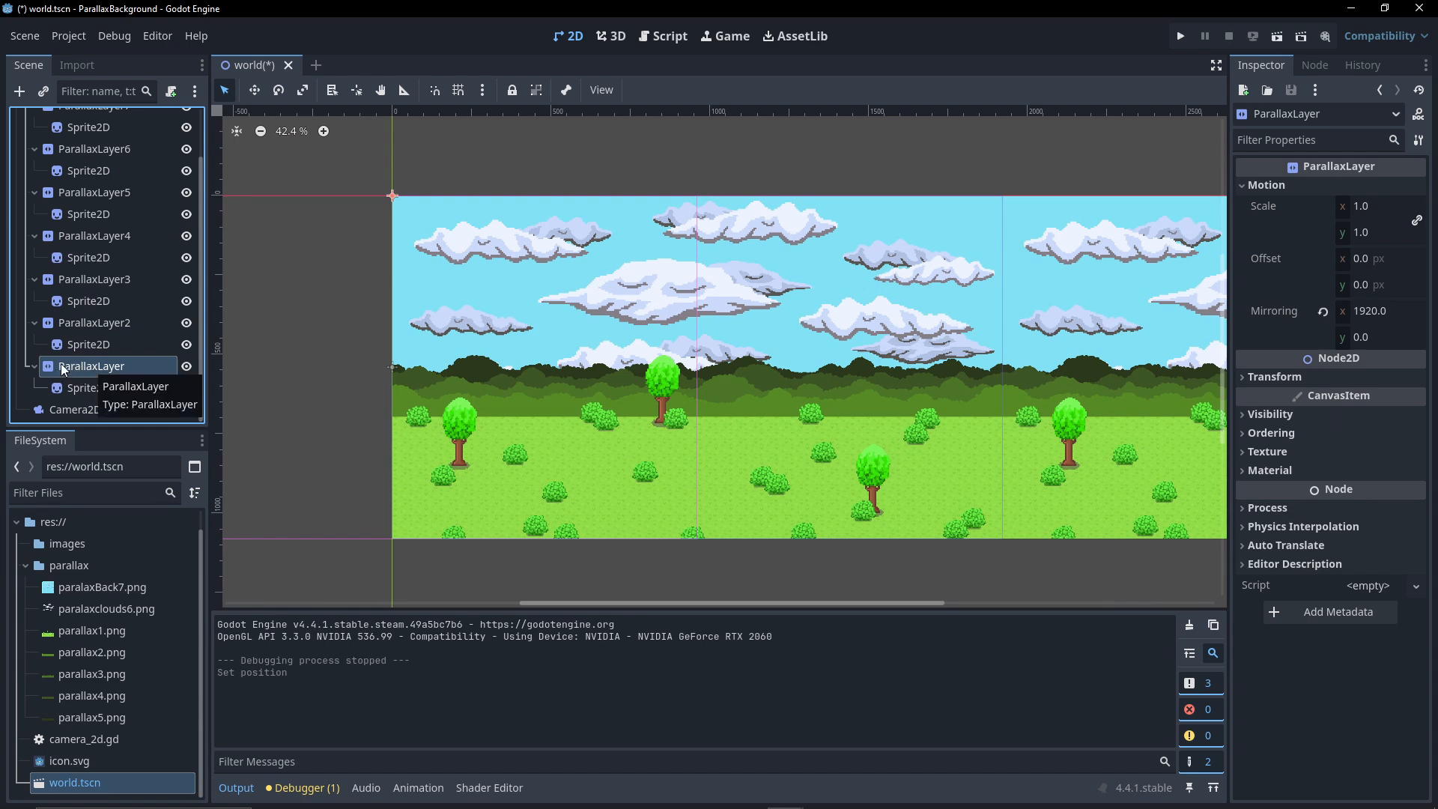
{"action": "mouse_move", "coordinate": [1259, 213]}
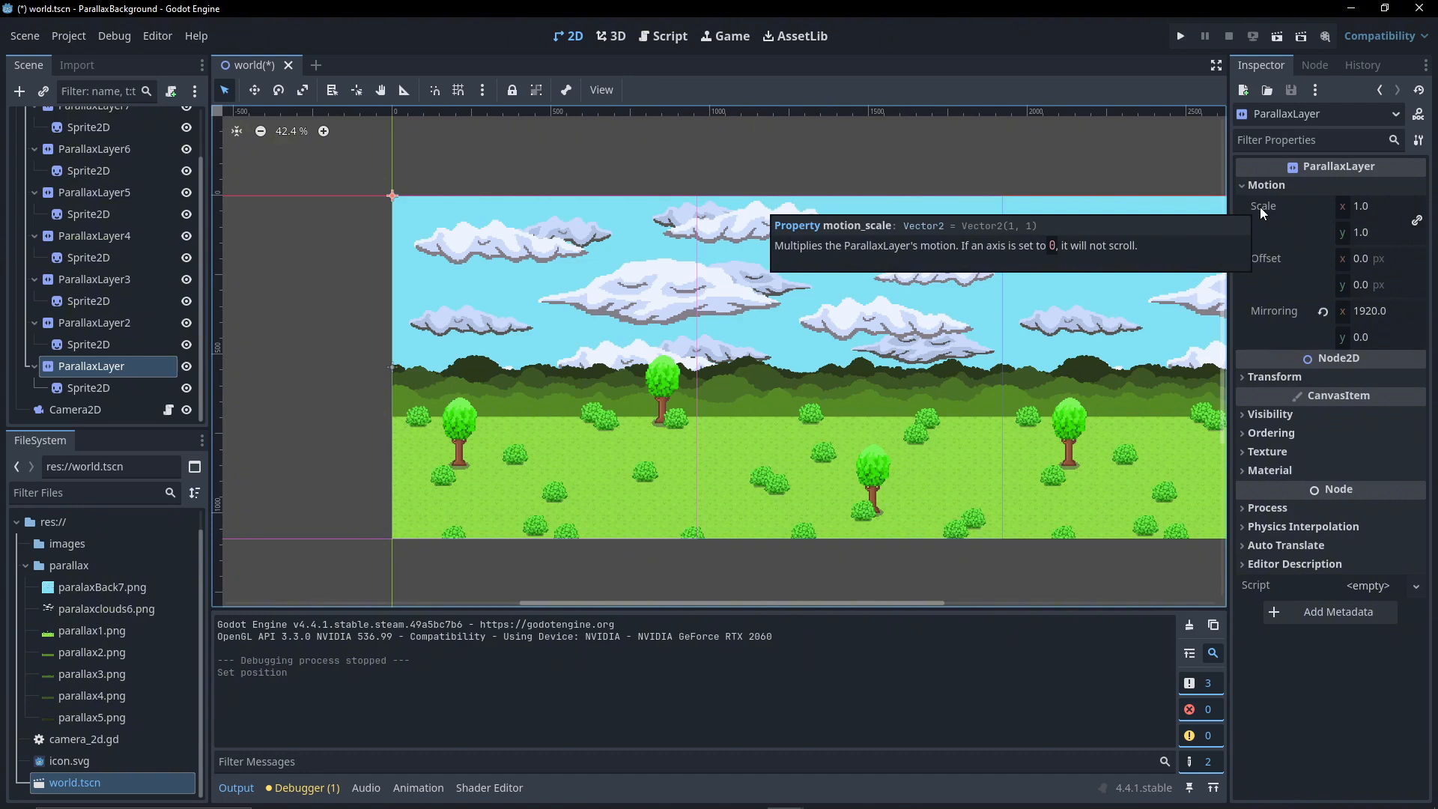
{"action": "left_click", "coordinate": [122, 324]}
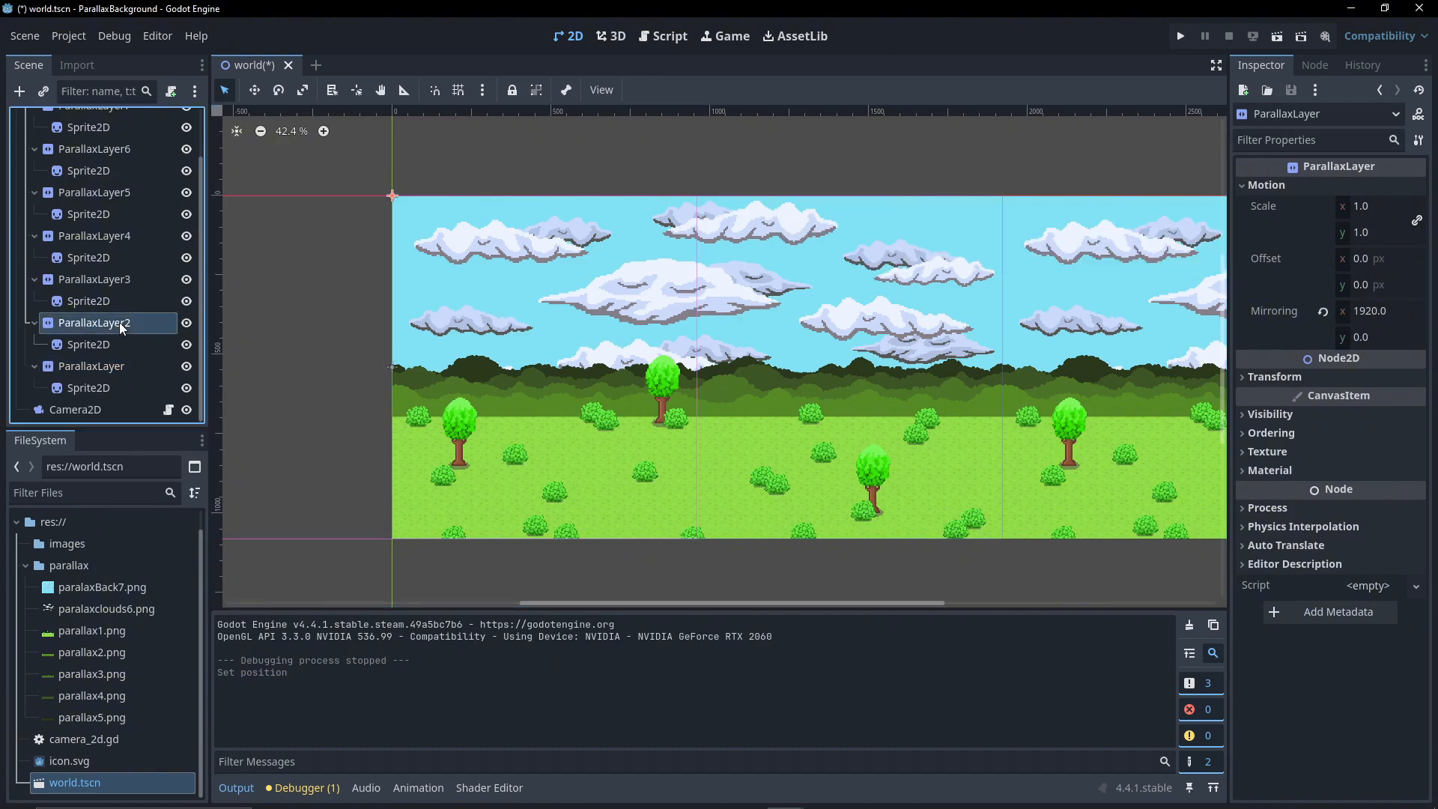
{"action": "left_click", "coordinate": [1259, 191]}
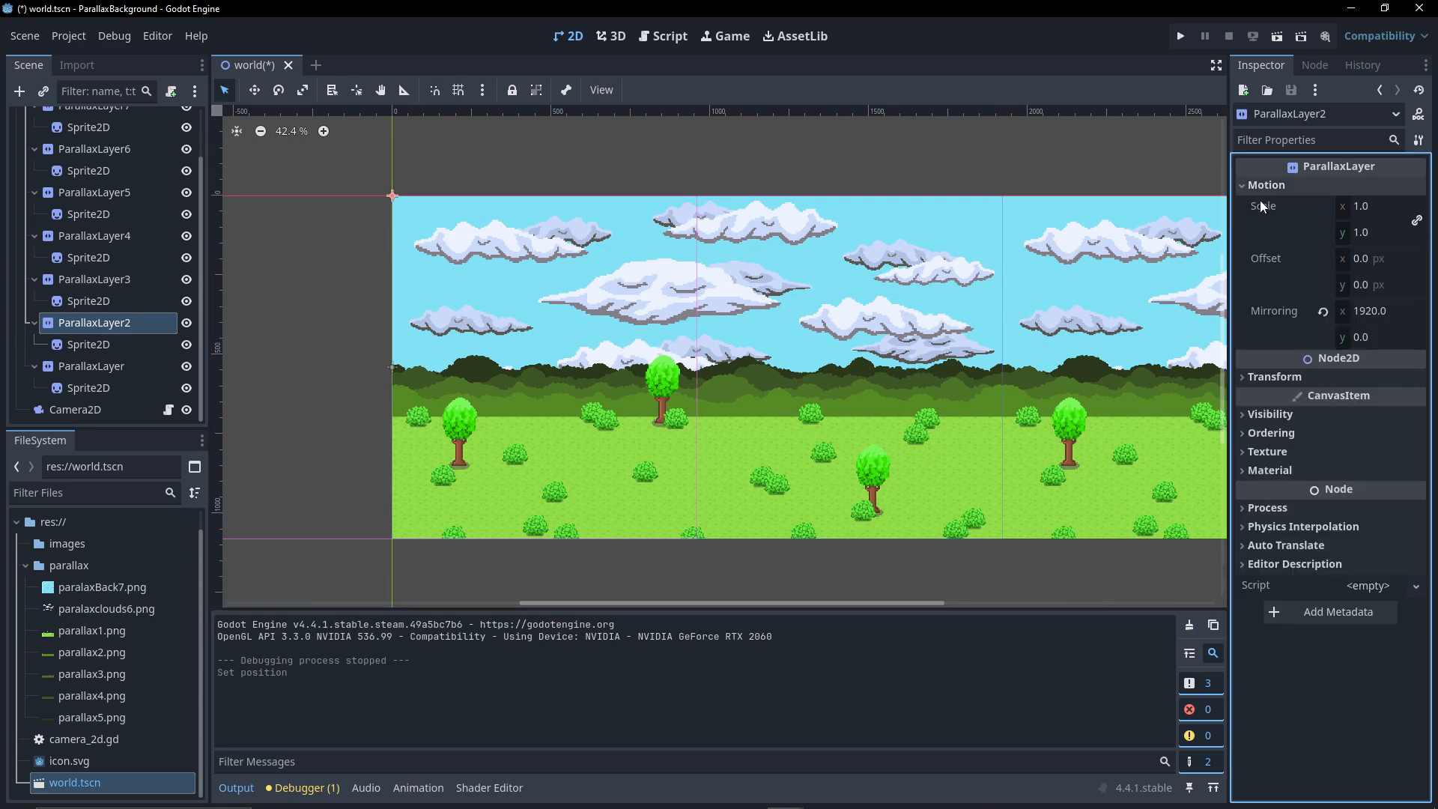
{"action": "mouse_move", "coordinate": [1266, 212]}
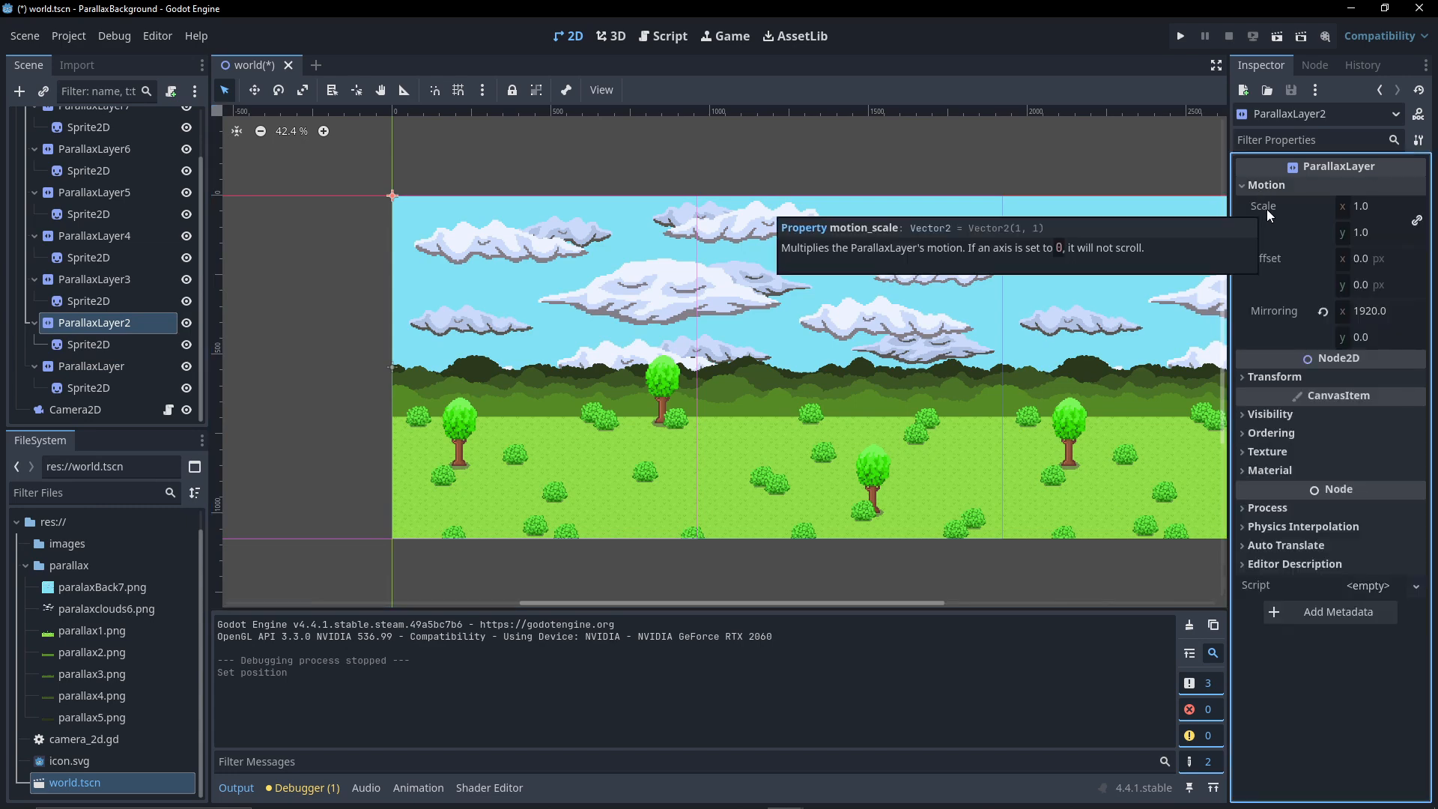
{"action": "left_click", "coordinate": [1374, 209]}
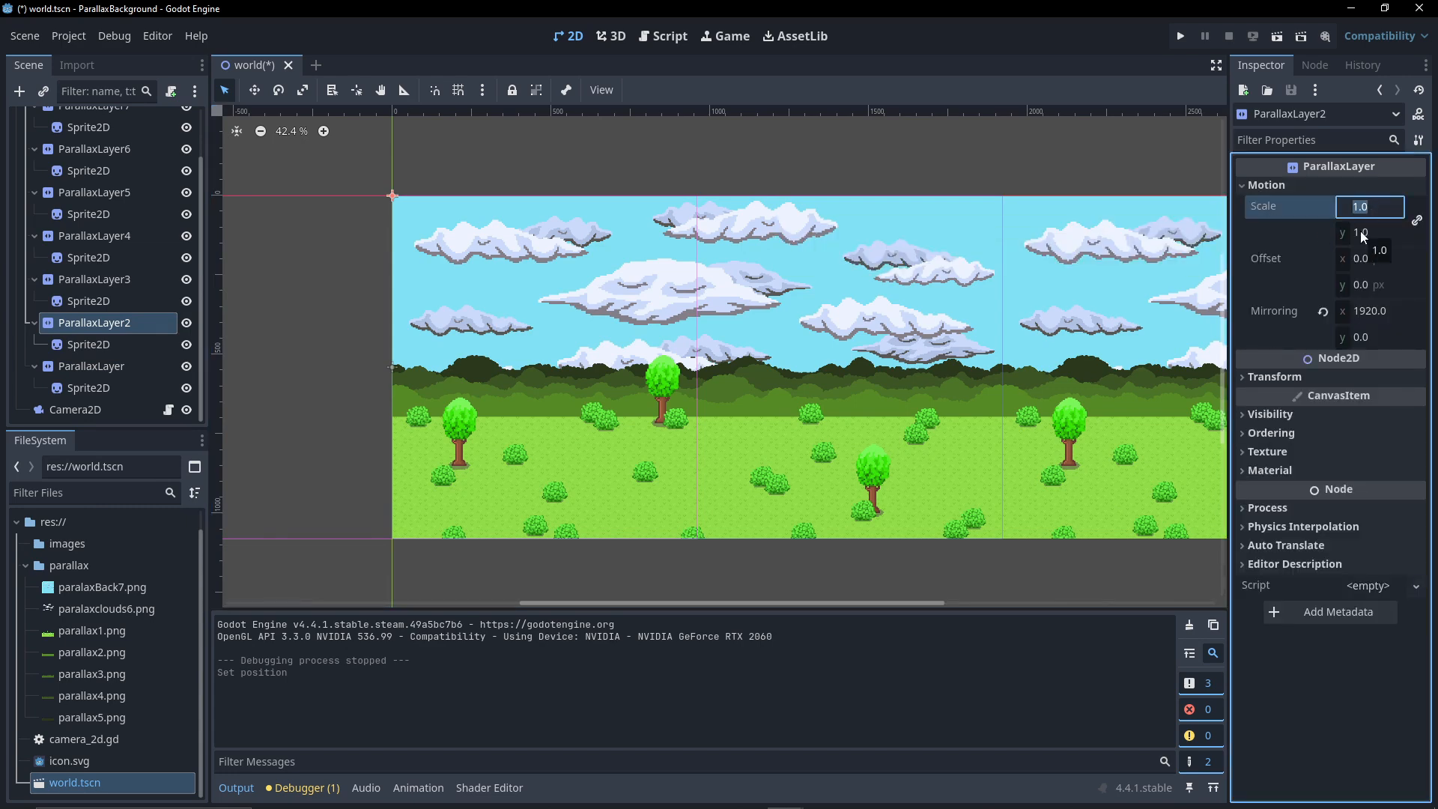
{"action": "type", "text": "0.5"}
{"action": "key", "text": "Return"}
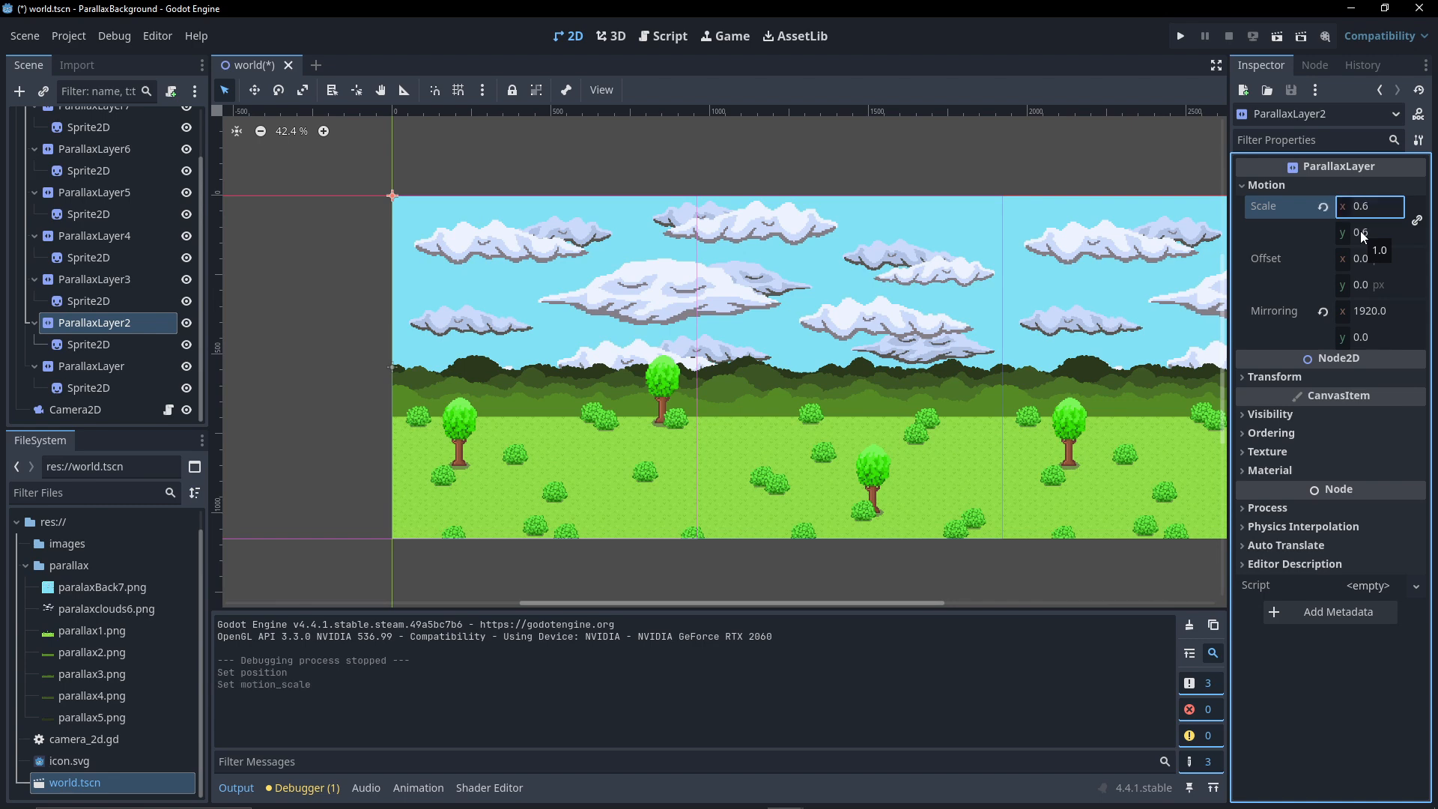
- Set the motion scale of ParallaxLayer3 to 0.3
{"action": "left_click", "coordinate": [886, 310]}
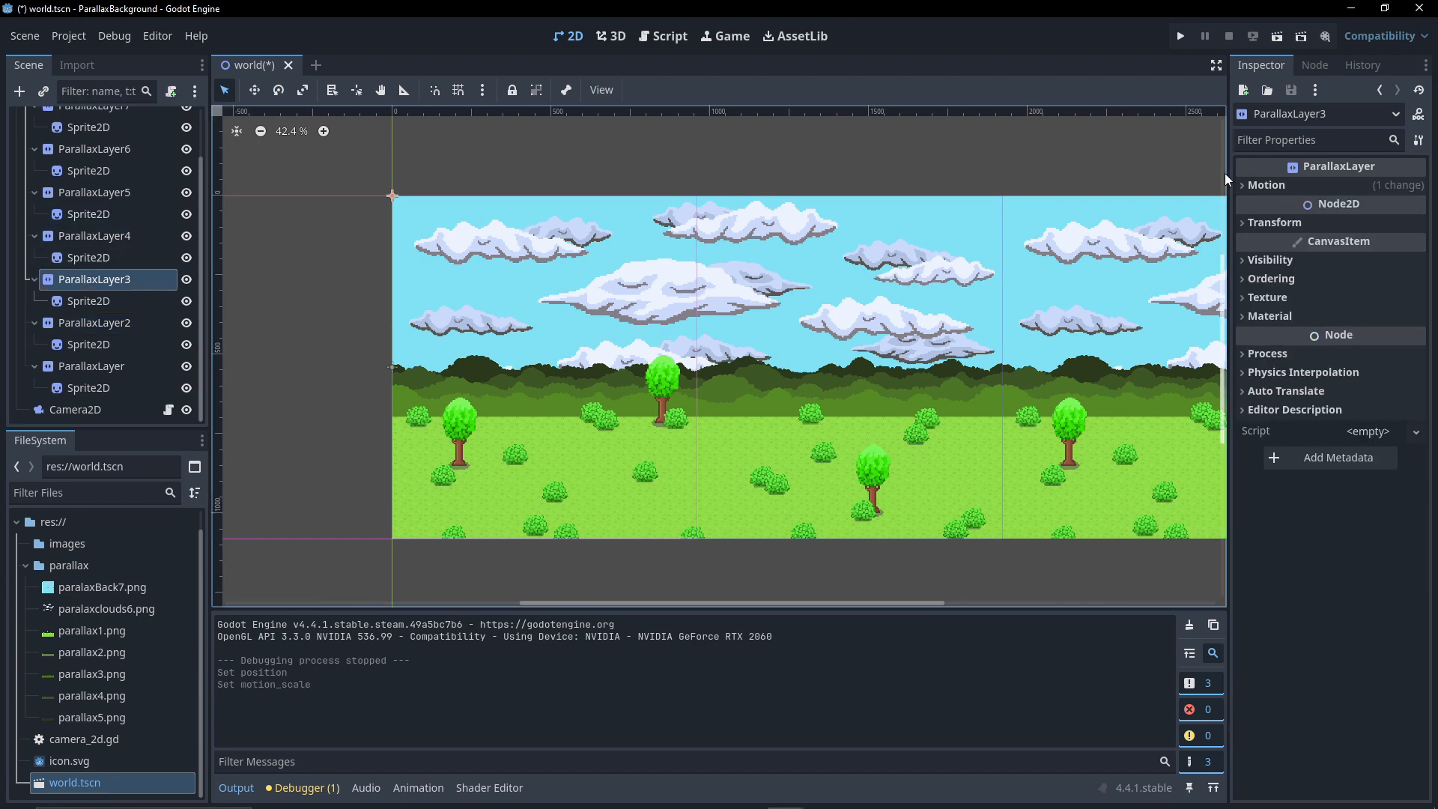
{"action": "left_click", "coordinate": [1255, 188]}
{"action": "left_click", "coordinate": [1374, 209]}
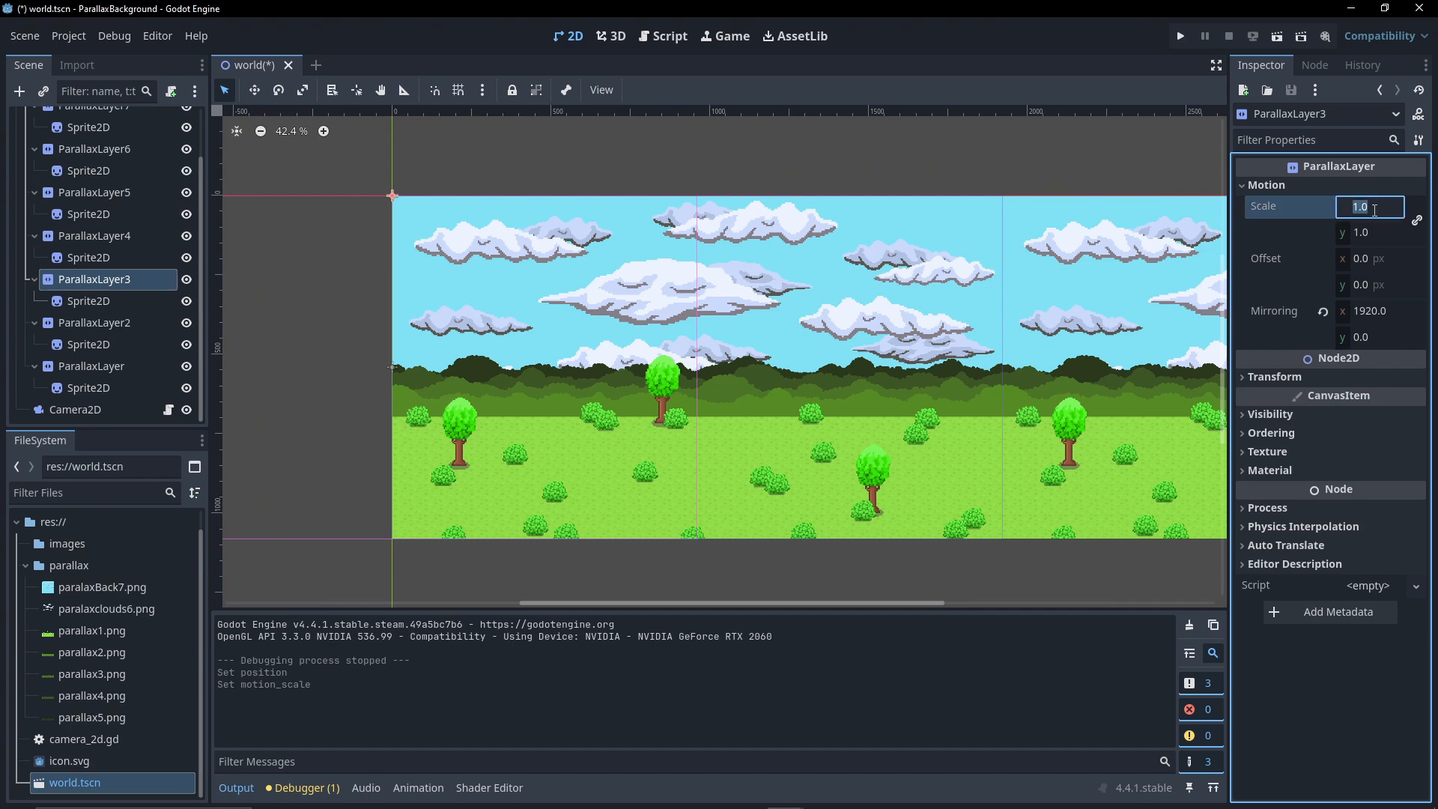
{"action": "type", "text": "0.3"}
{"action": "key", "text": "Return"}
- Set the motion scale of ParallaxLayer4 to 0.4 on both axes
{"action": "left_click", "coordinate": [59, 236]}
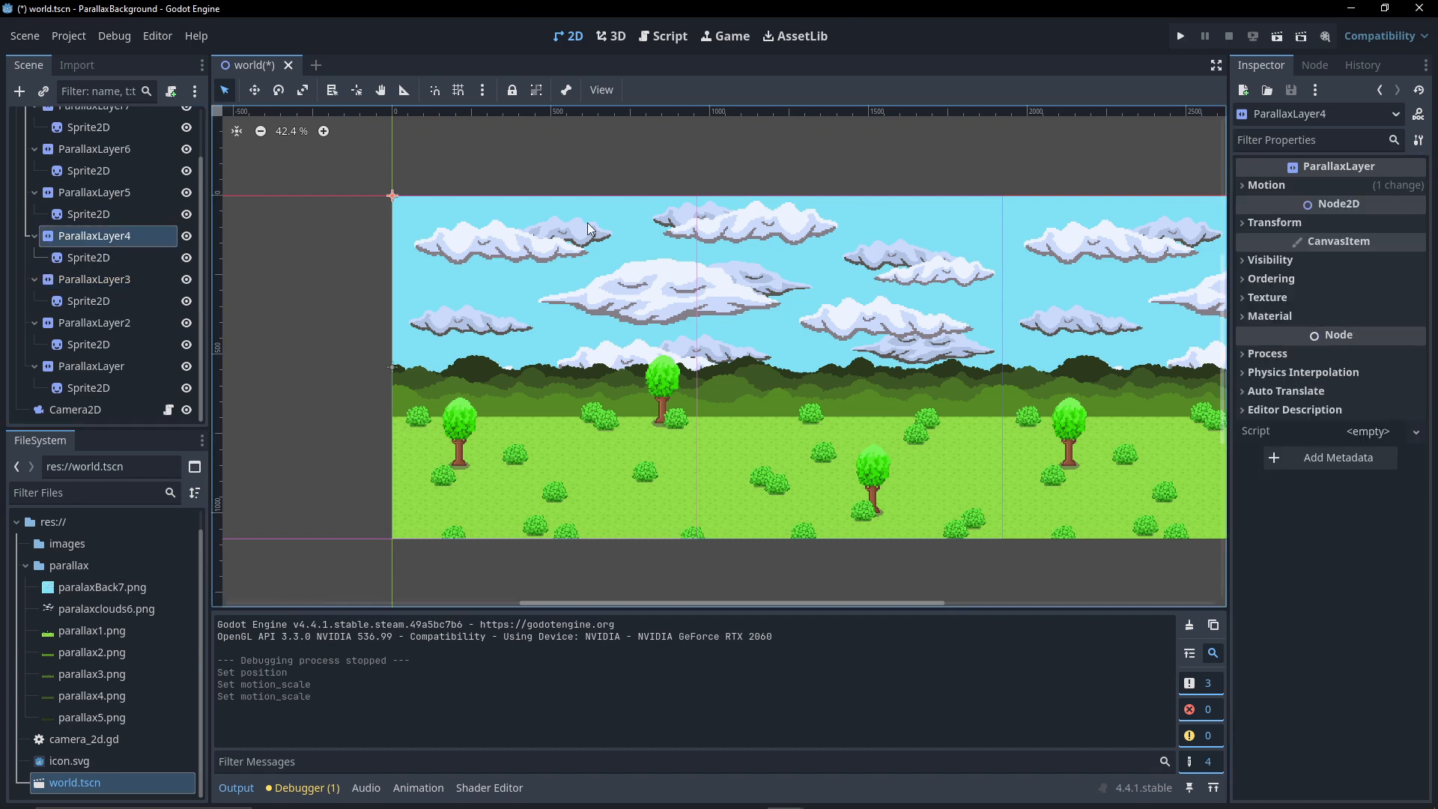
{"action": "left_click", "coordinate": [1261, 186]}
{"action": "left_click", "coordinate": [1369, 207]}
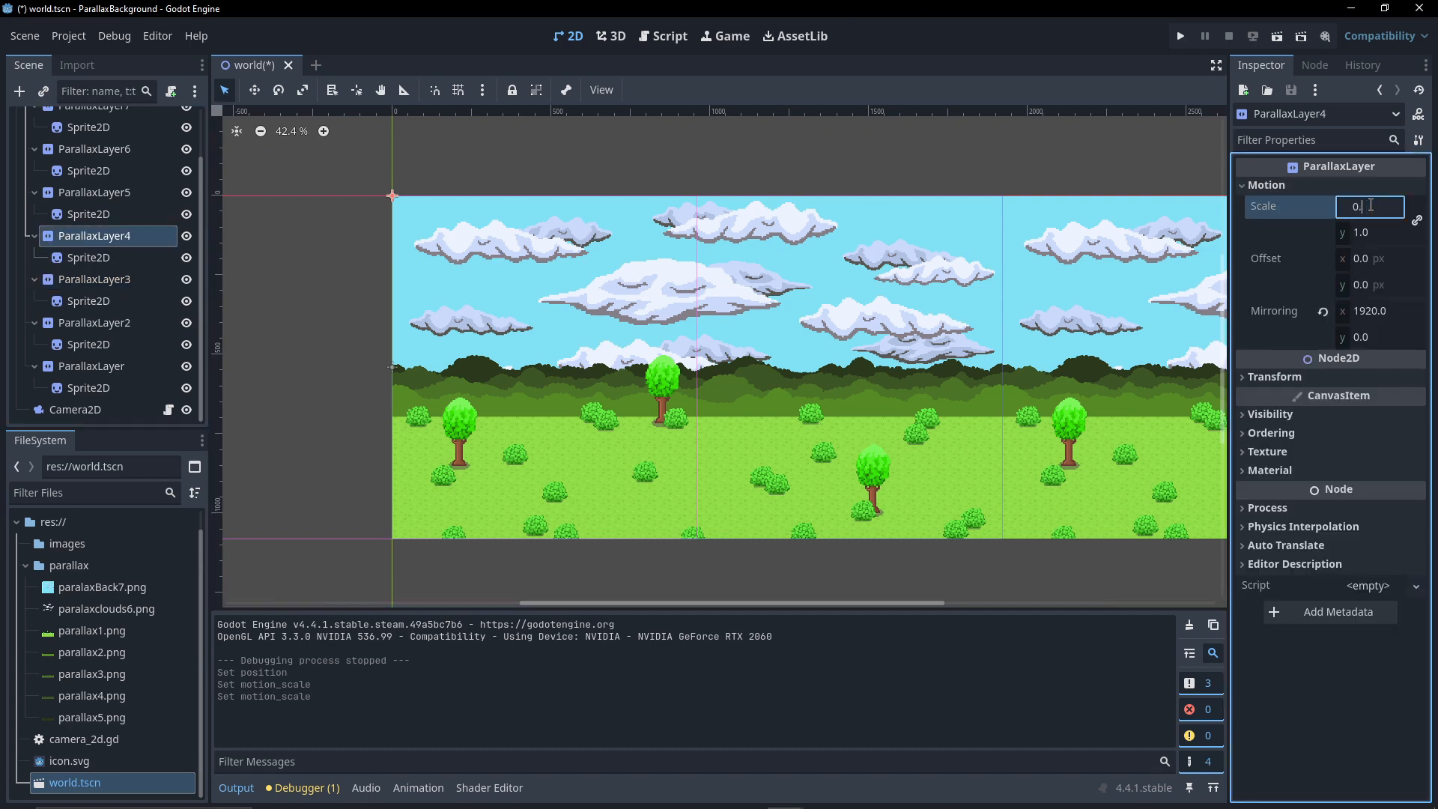
{"action": "type", "text": "0.4"}
{"action": "key", "text": "Return"}
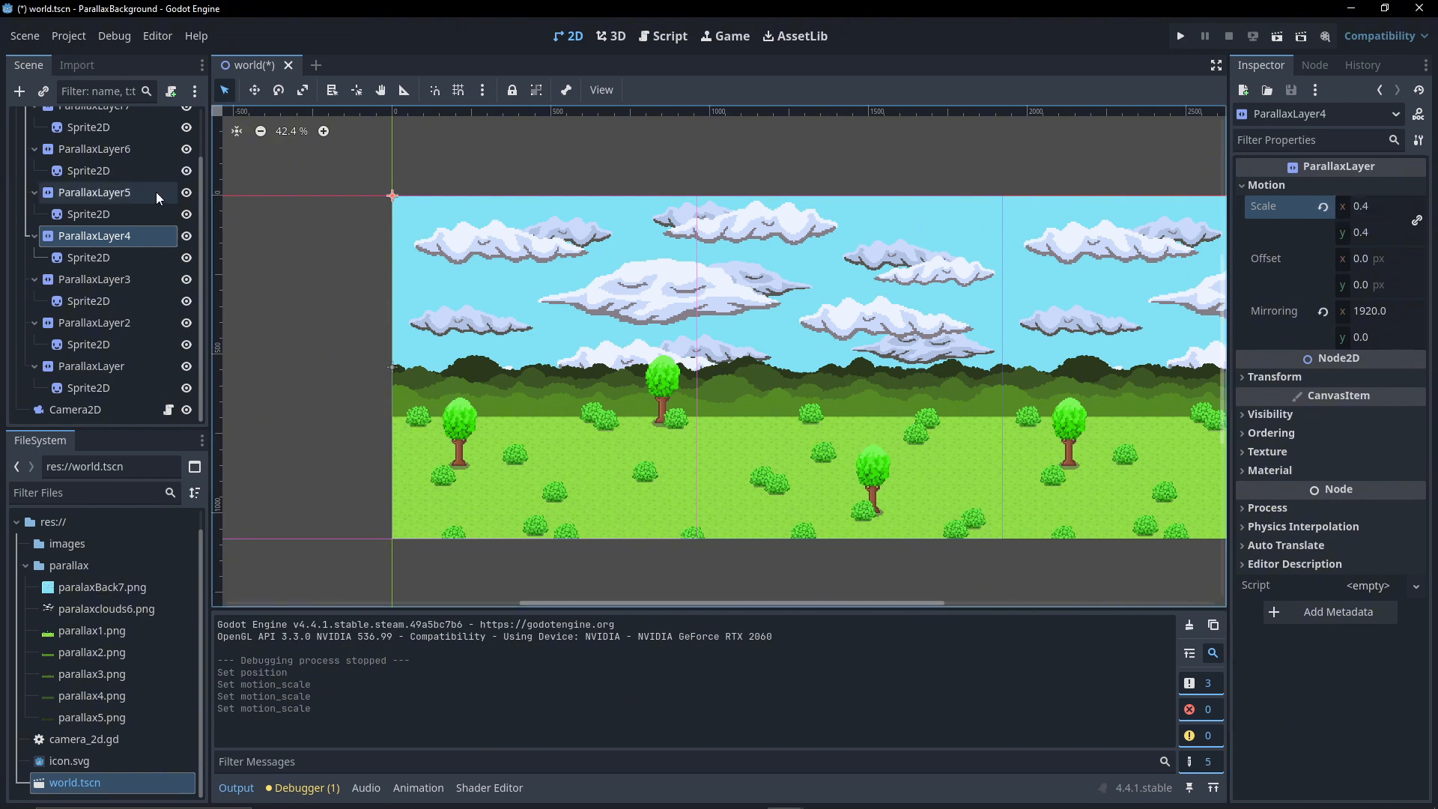
- Set the motion scale of ParallaxLayer5 to 0.3 on both axes
{"action": "left_click", "coordinate": [153, 196]}
{"action": "left_click", "coordinate": [1266, 185]}
{"action": "left_click", "coordinate": [1390, 209]}
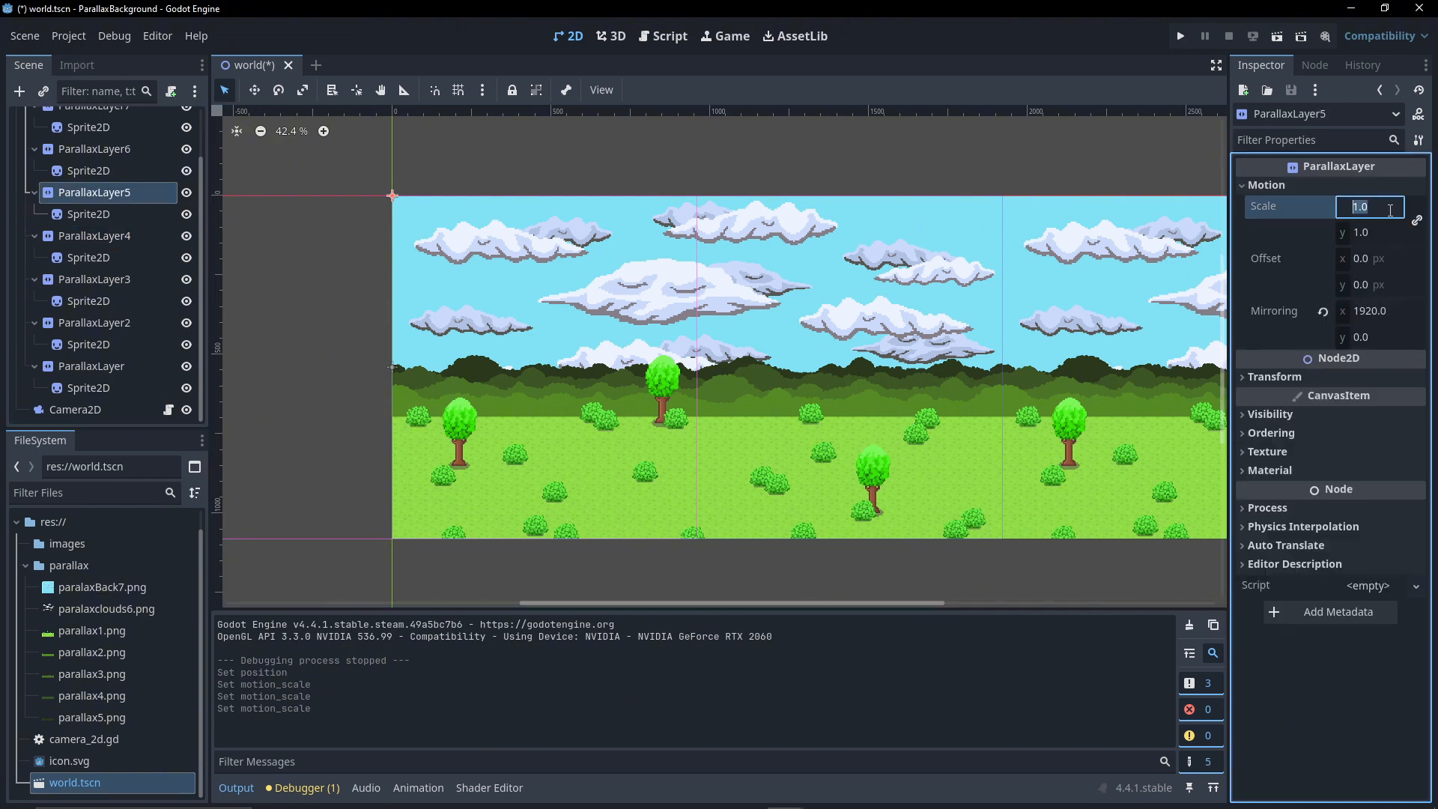
{"action": "type", "text": "0.3"}
{"action": "key", "text": "Return"}
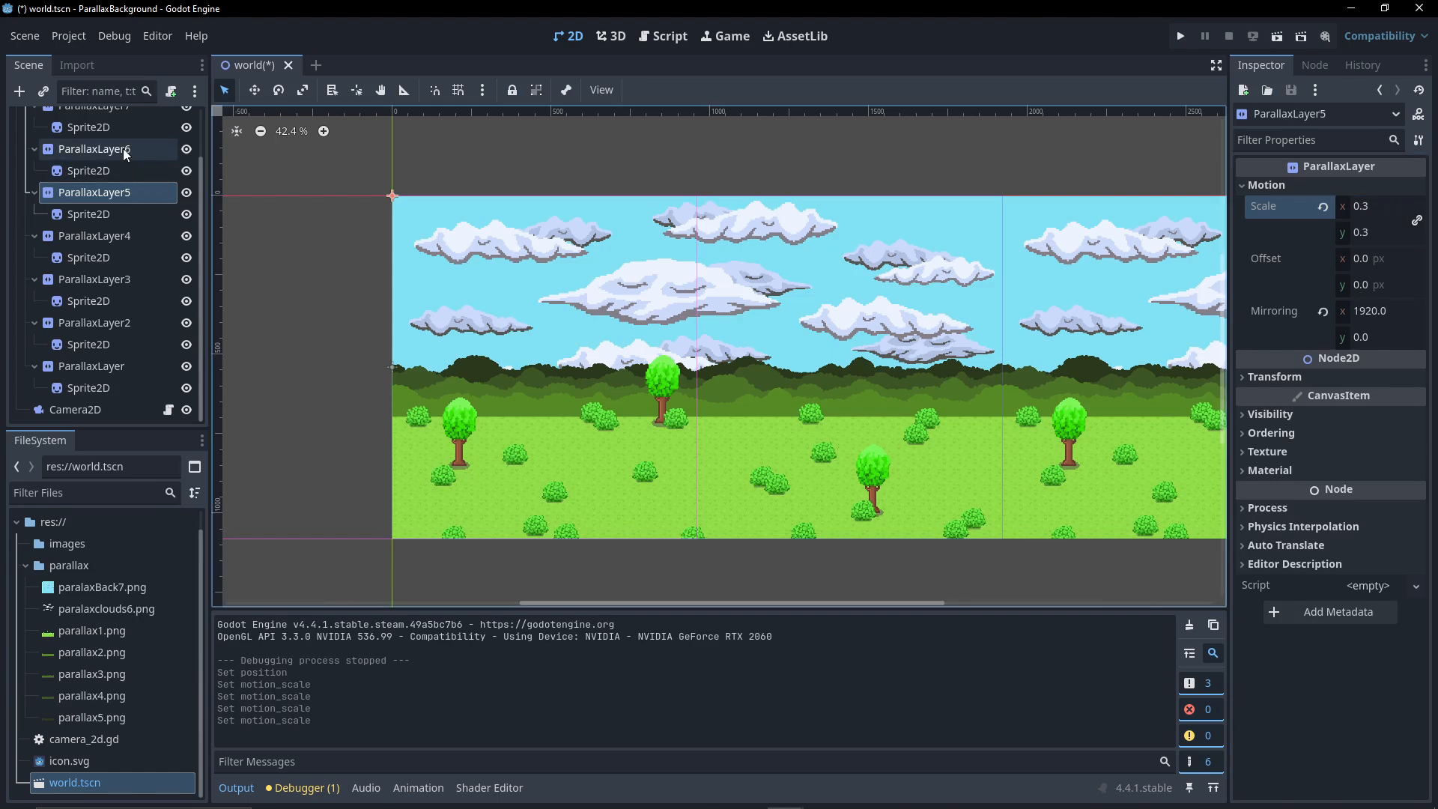
- Set the motion scale of ParallaxLayer6 to 0.1 on both axes
{"action": "left_click", "coordinate": [125, 152]}
{"action": "left_click", "coordinate": [1284, 186]}
{"action": "left_click", "coordinate": [1368, 210]}
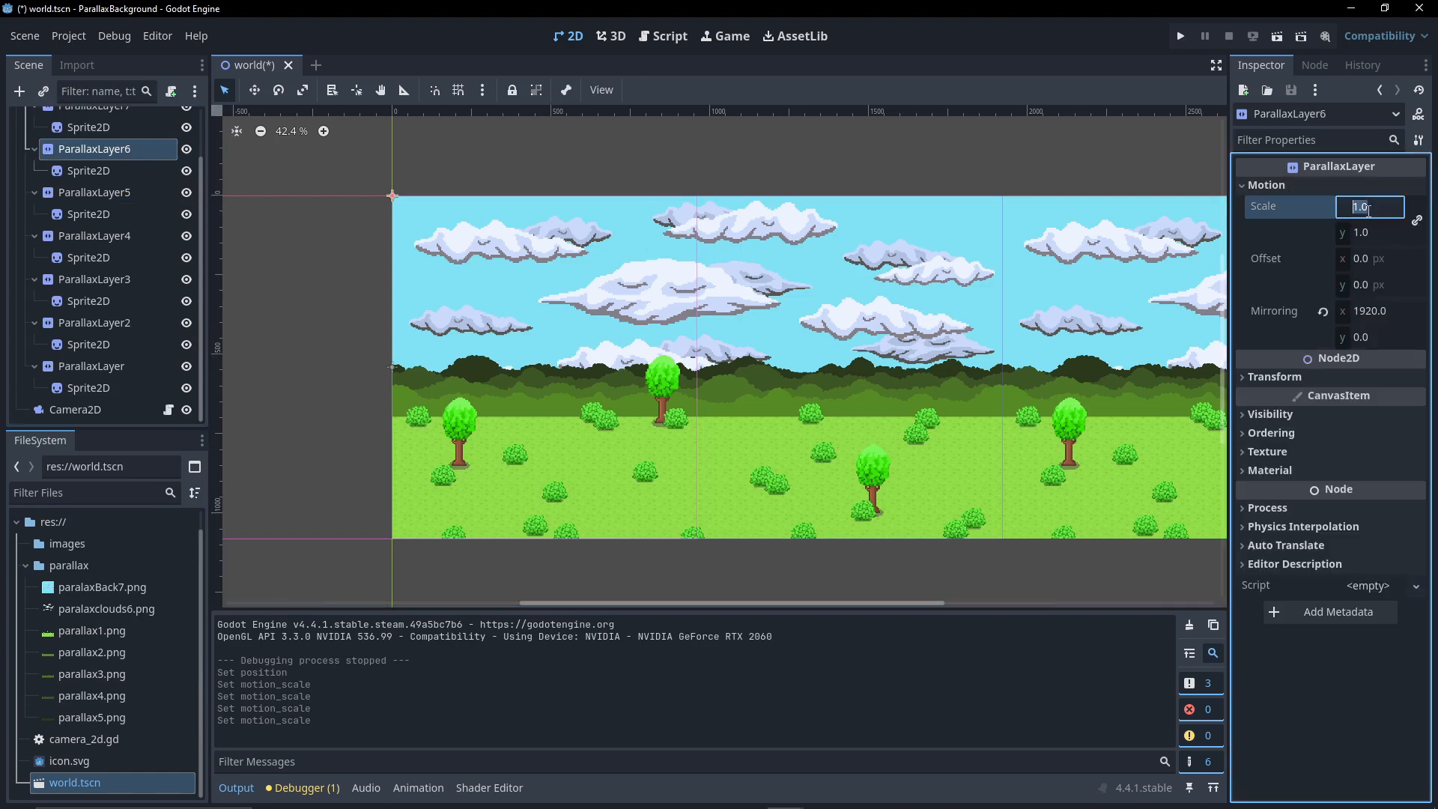
{"action": "scroll", "coordinate": [137, 236], "scroll_direction": "up", "scroll_amount": 2}
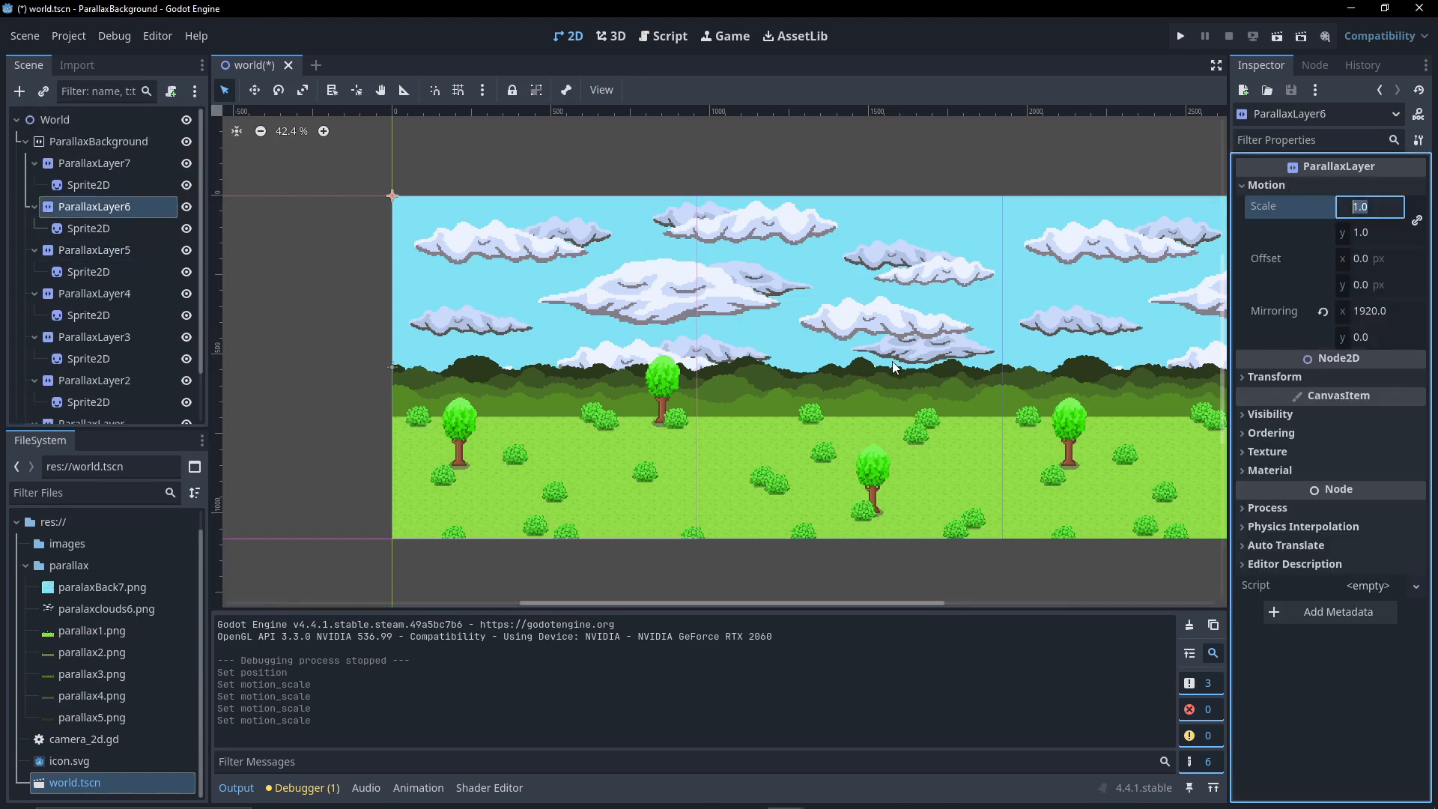
{"action": "type", "text": "0.1"}
{"action": "key", "text": "Return"}
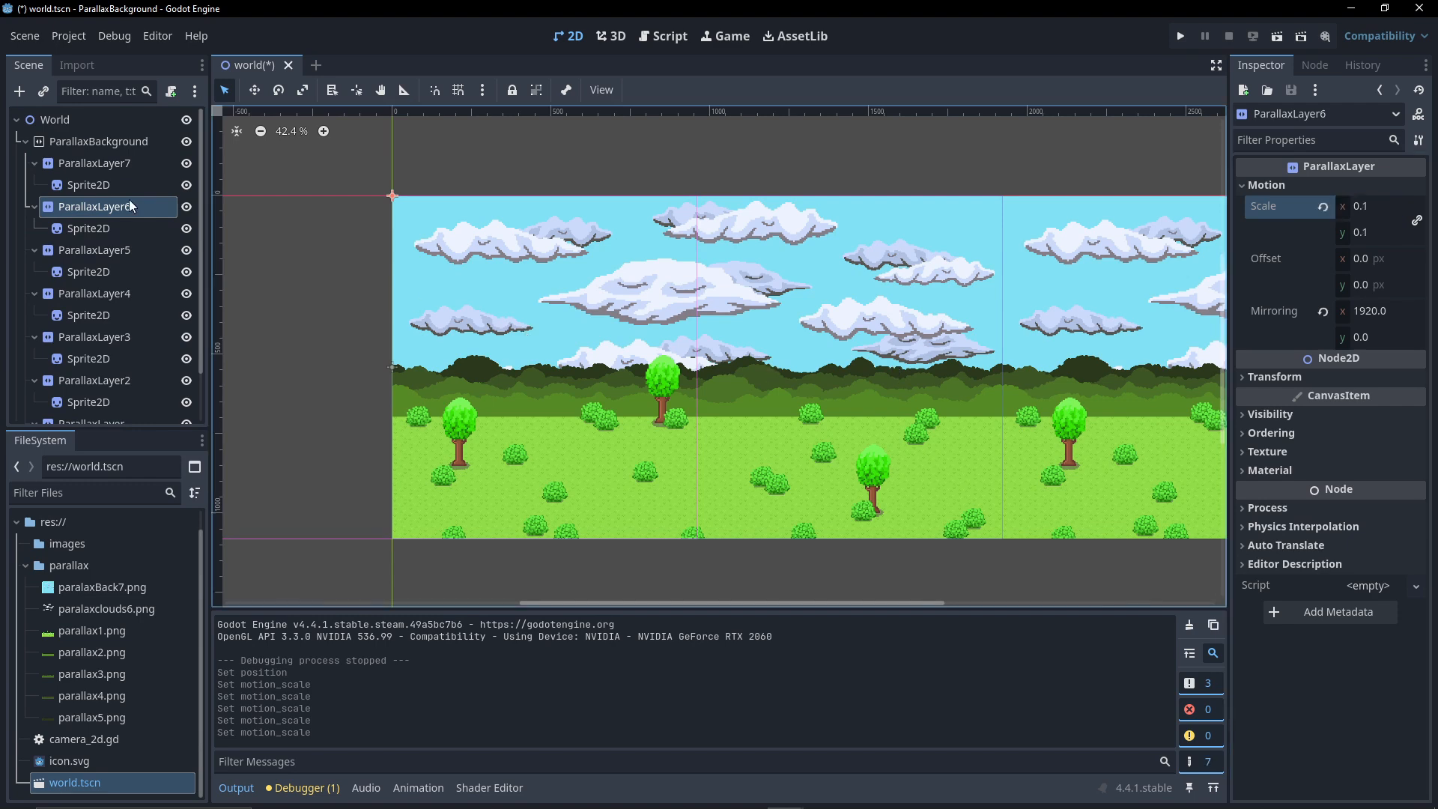
- Set the motion scale of ParallaxLayer7 to 0.05 on both axes and run the project to test the parallax
{"action": "left_click", "coordinate": [152, 168]}
{"action": "left_click", "coordinate": [1274, 187]}
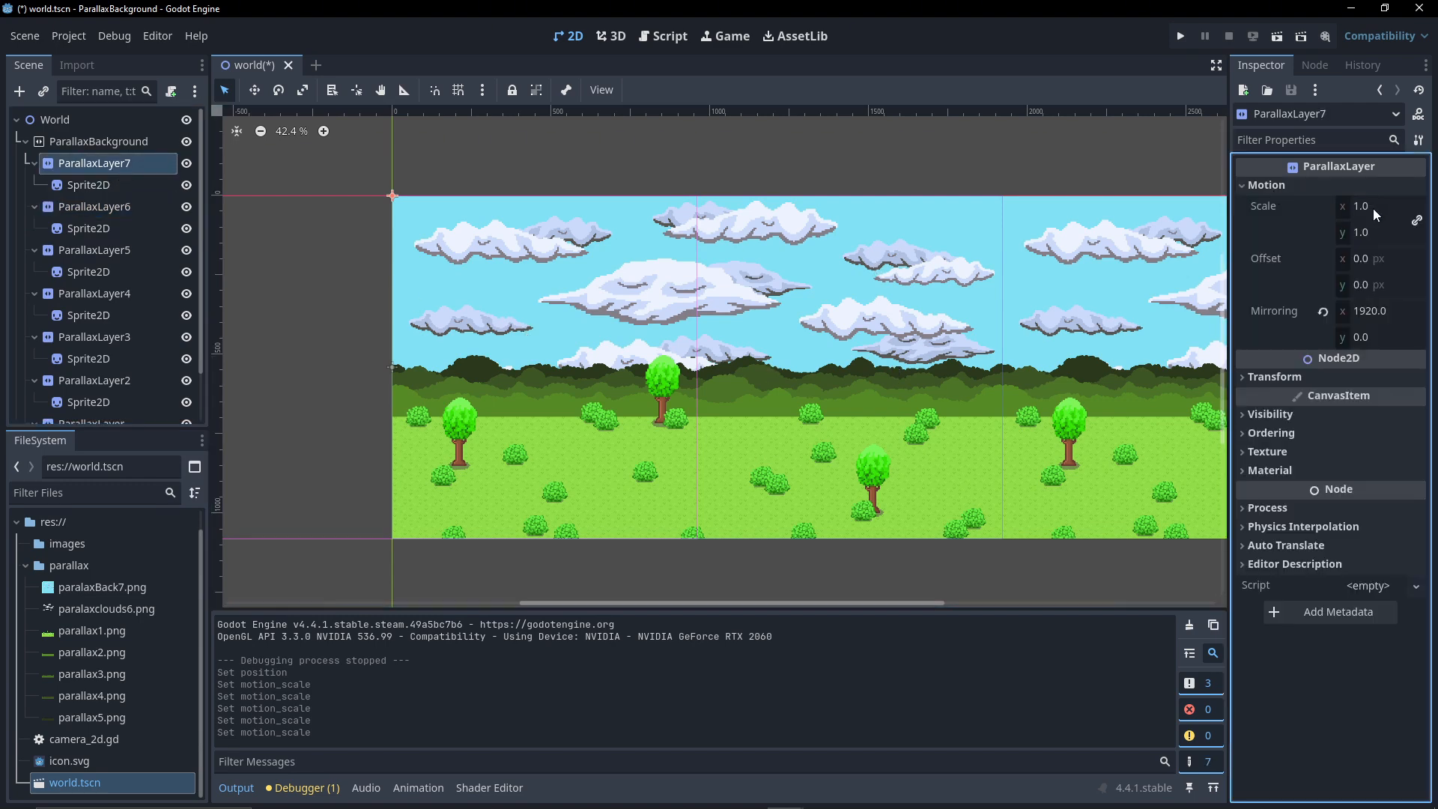
{"action": "left_click", "coordinate": [1373, 208]}
{"action": "type", "text": "0.05"}
{"action": "key", "text": "Return"}
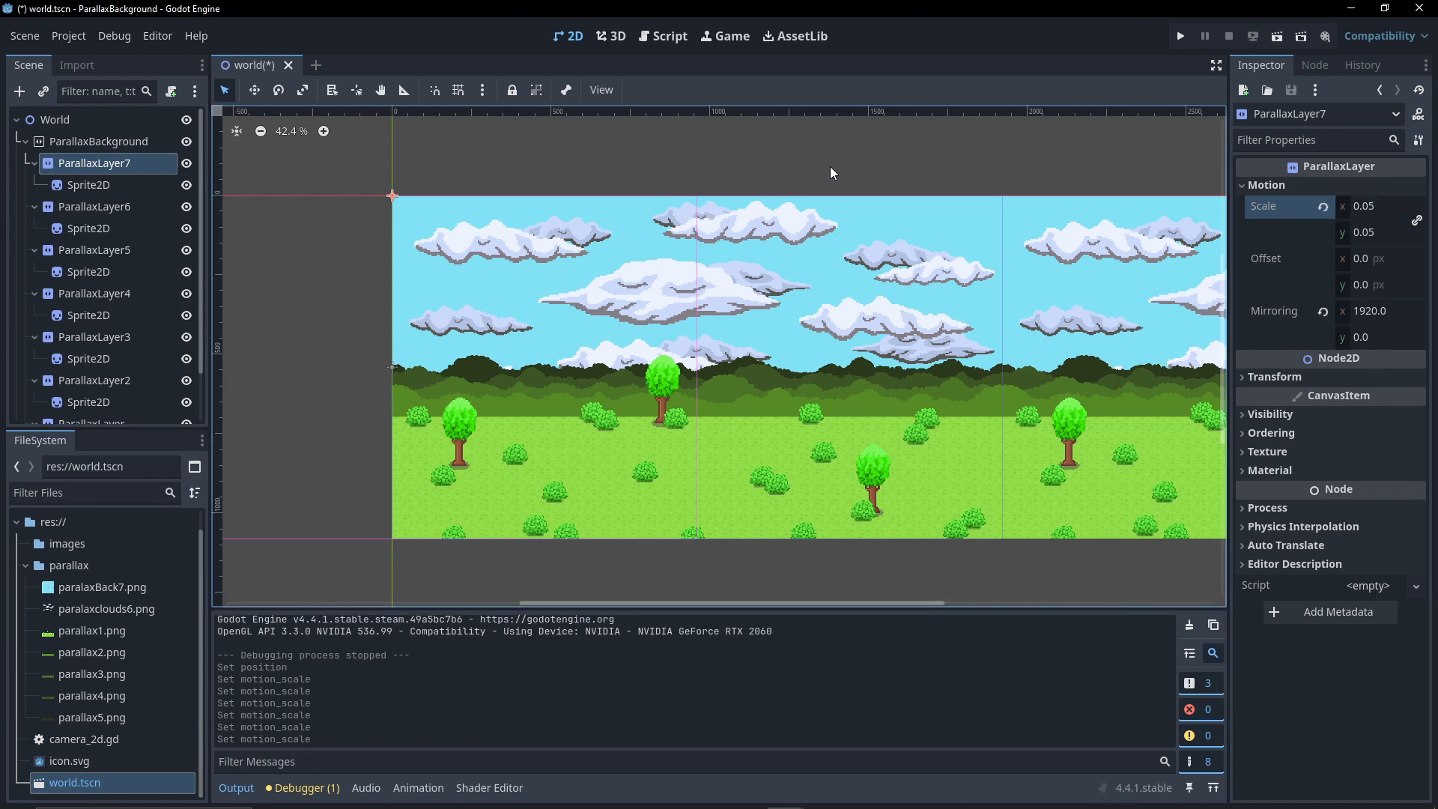
{"action": "left_click", "coordinate": [1183, 41]}
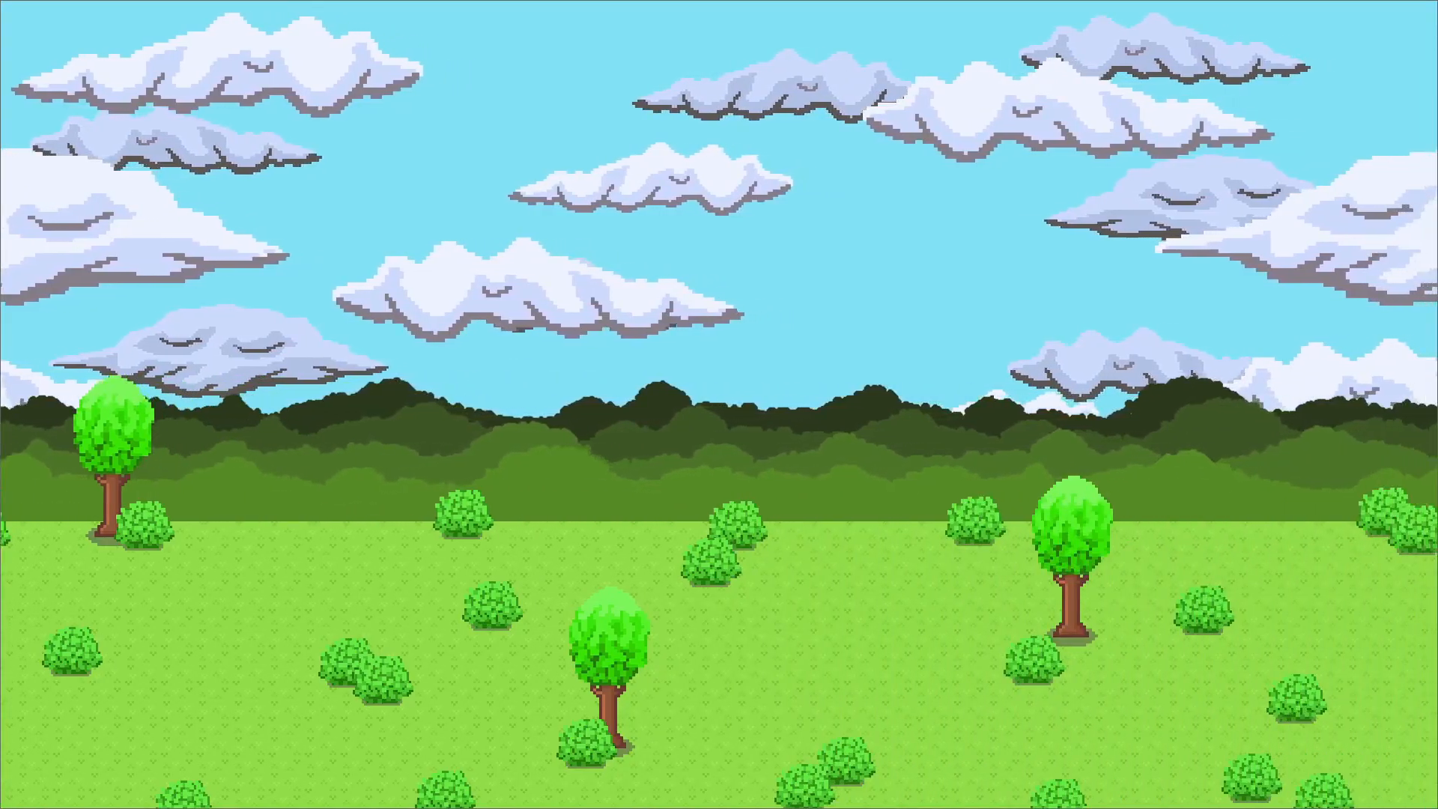